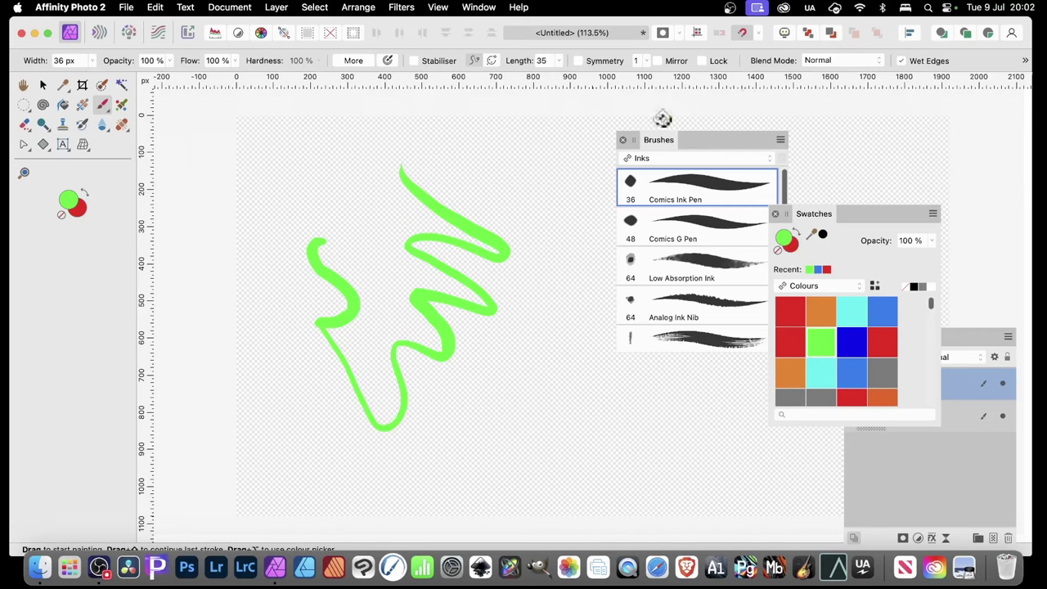
Step: Edit the Comics Ink Pen brush to a size of 49.9 px and 70% spacing, and paint a test stroke
double_click(705, 186)
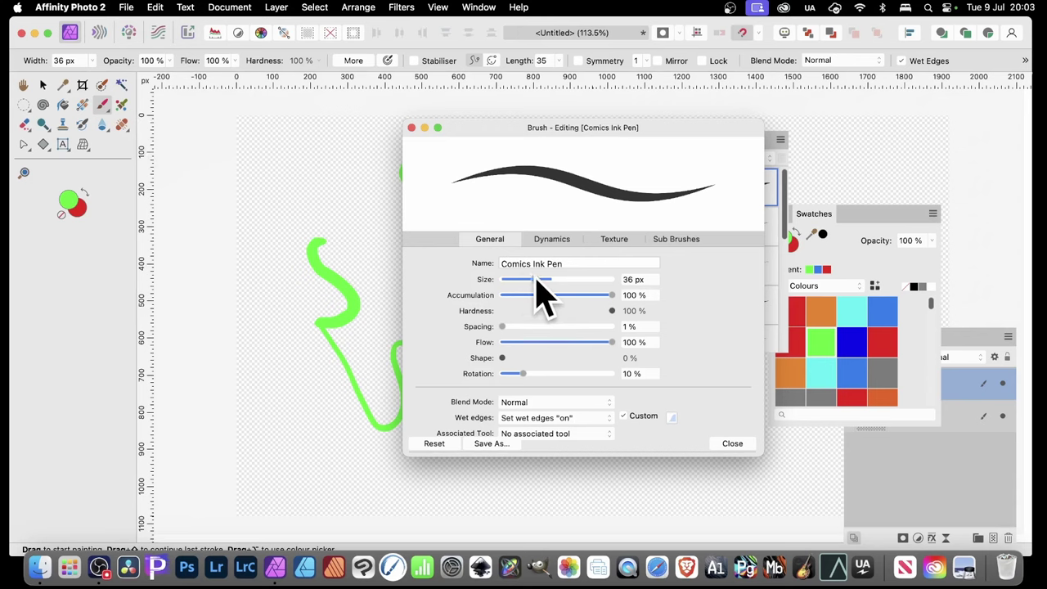
left_click_drag(537, 280, 551, 280)
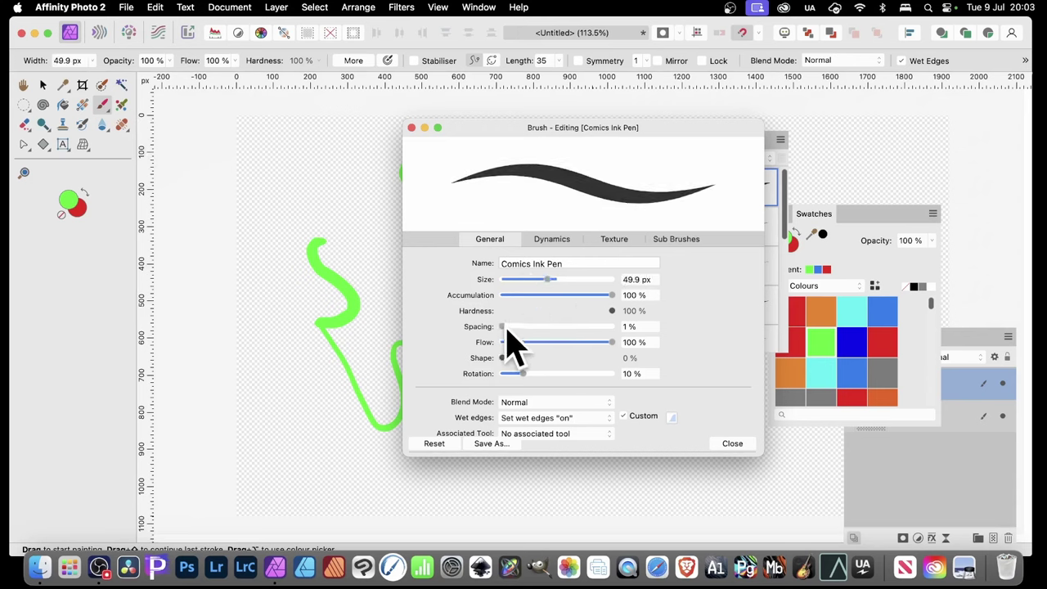
mouse_move(507, 328)
left_mouse_down()
mouse_move(534, 336)
mouse_move(454, 337)
left_mouse_up()
left_click_drag(504, 326, 543, 328)
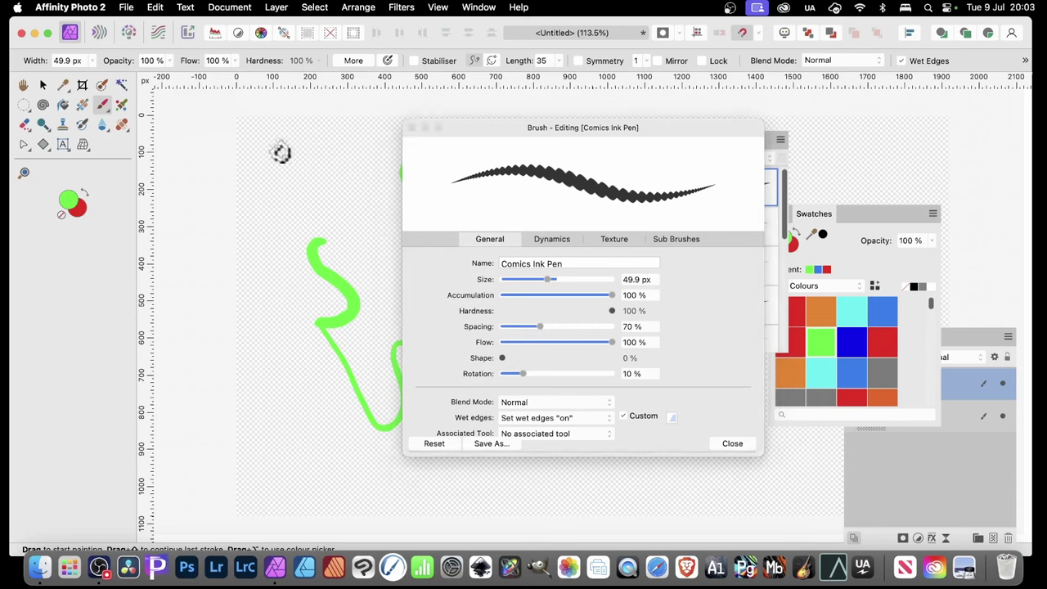
mouse_move(278, 151)
left_mouse_down()
mouse_move(349, 198)
mouse_move(346, 213)
mouse_move(301, 210)
mouse_move(272, 275)
mouse_move(298, 349)
mouse_move(285, 325)
mouse_move(305, 282)
mouse_move(355, 227)
mouse_move(370, 261)
left_mouse_up()
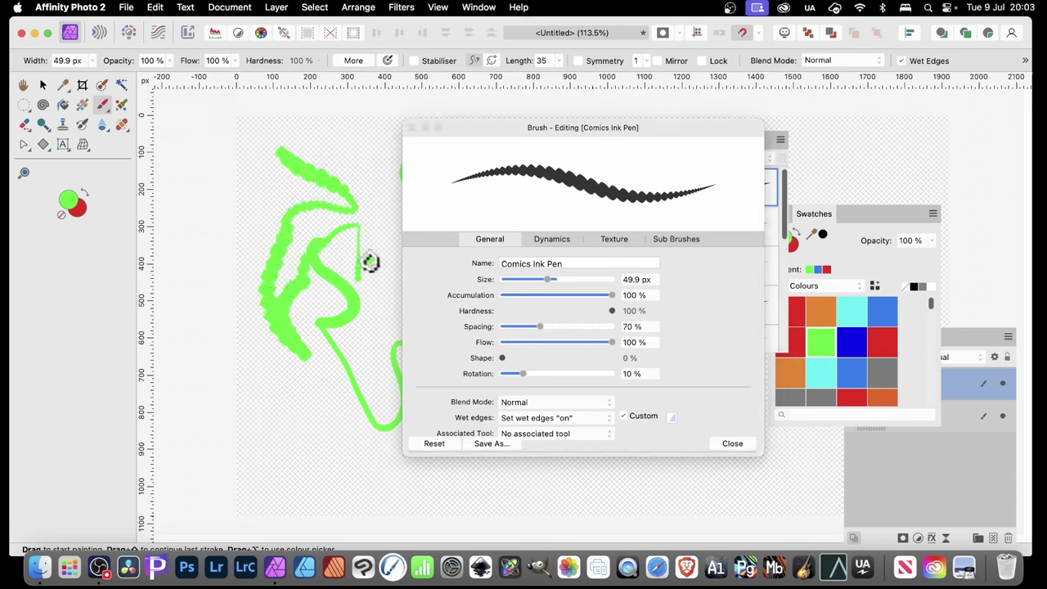
Step: Increase the brush's spacing to 121% and paint a test stroke of separate dabs over the green marks
mouse_move(539, 326)
left_mouse_down()
mouse_move(559, 325)
mouse_move(573, 341)
left_mouse_up()
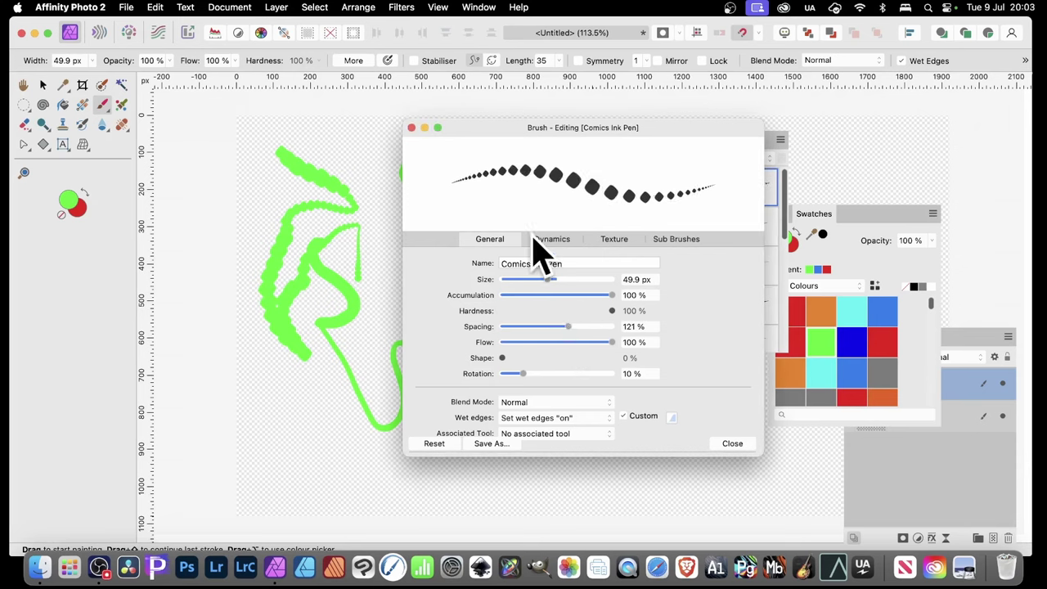
mouse_move(315, 130)
left_mouse_down()
mouse_move(369, 197)
mouse_move(377, 240)
mouse_move(350, 376)
mouse_move(324, 439)
mouse_move(297, 256)
mouse_move(270, 176)
mouse_move(300, 245)
mouse_move(364, 314)
mouse_move(372, 388)
mouse_move(247, 353)
left_mouse_up()
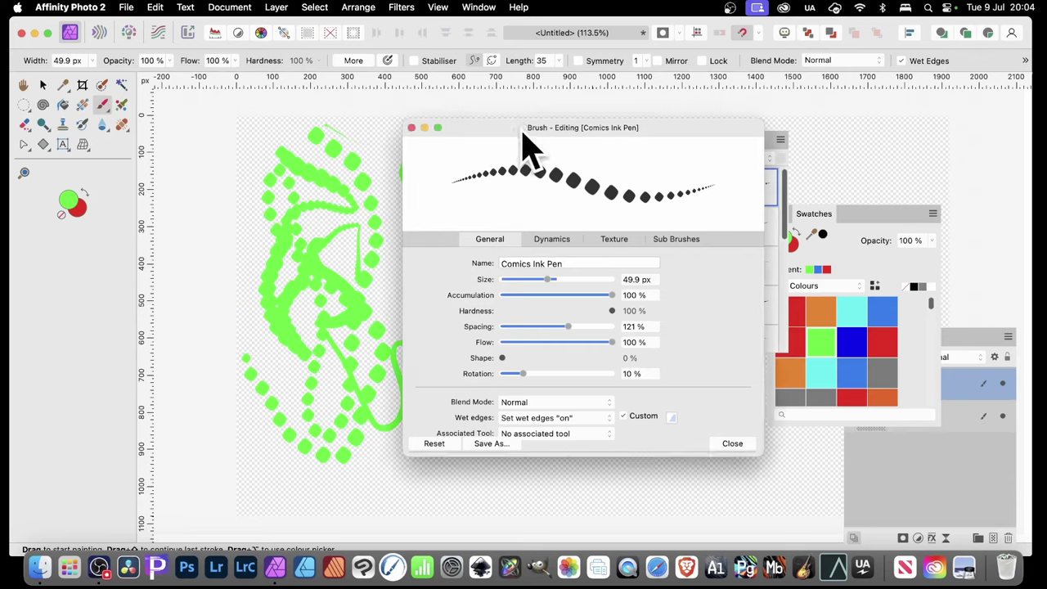
mouse_move(525, 129)
left_mouse_down()
mouse_move(605, 129)
mouse_move(596, 129)
left_mouse_up()
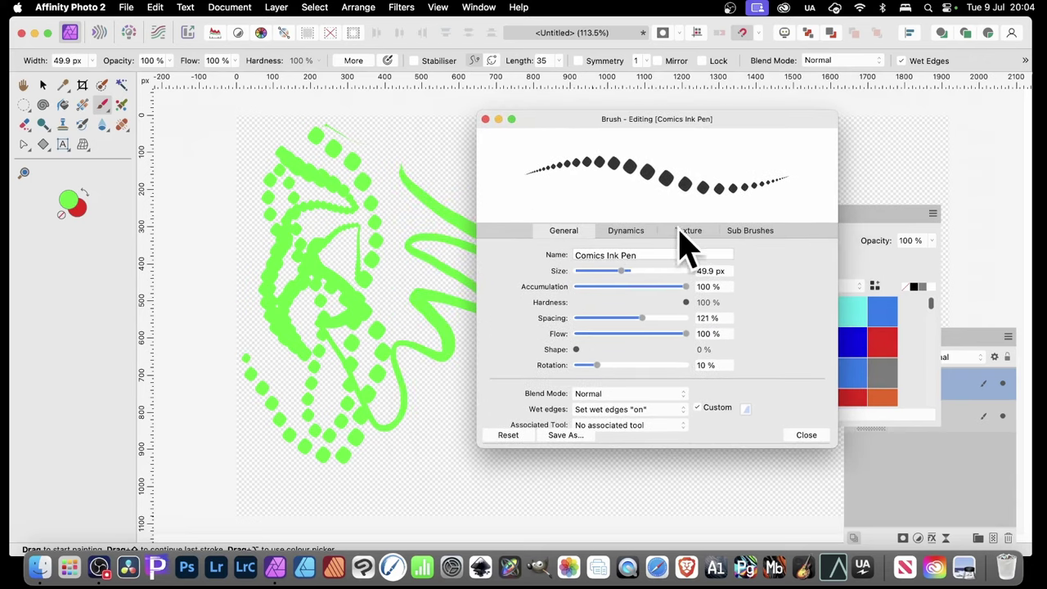
Step: Set the brush's Hue Jitter to 100%, Saturation Jitter to 69% and Luminosity Jitter to 82%, painting test strokes on the canvas
left_click(637, 246)
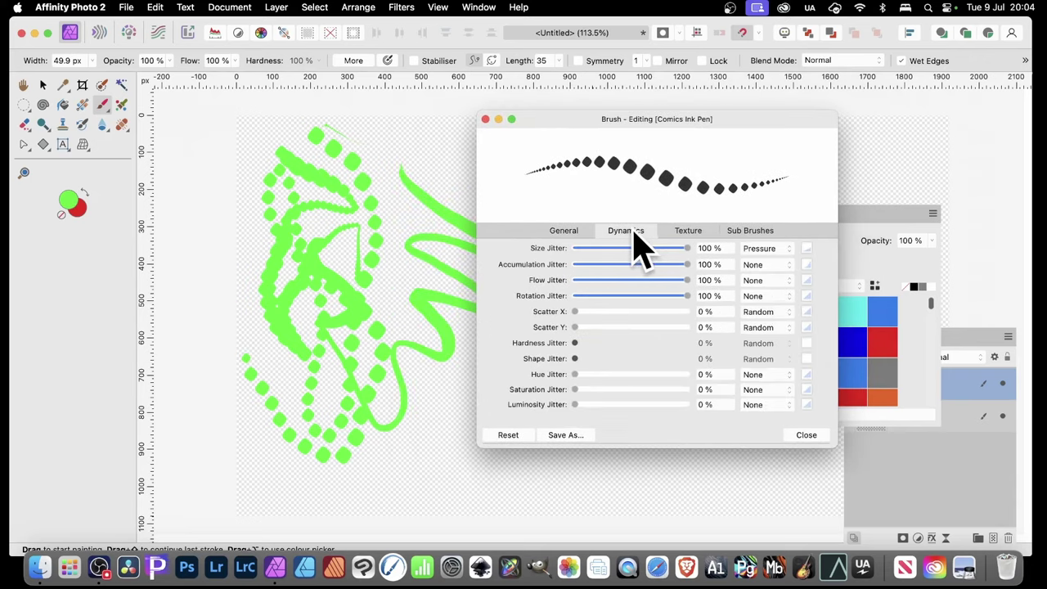
left_click_drag(580, 376, 693, 375)
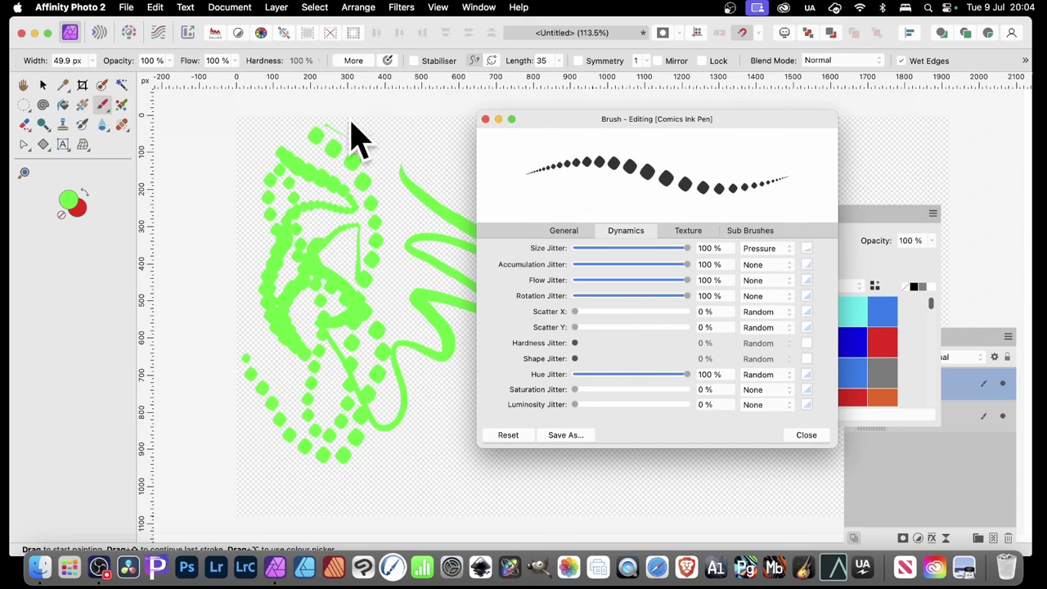
mouse_move(273, 131)
left_mouse_down()
mouse_move(295, 144)
mouse_move(363, 137)
mouse_move(392, 151)
mouse_move(399, 177)
mouse_move(335, 180)
mouse_move(324, 207)
mouse_move(395, 229)
mouse_move(378, 264)
mouse_move(292, 242)
mouse_move(346, 353)
mouse_move(316, 258)
mouse_move(359, 218)
mouse_move(391, 374)
mouse_move(382, 260)
mouse_move(351, 335)
mouse_move(351, 366)
left_mouse_up()
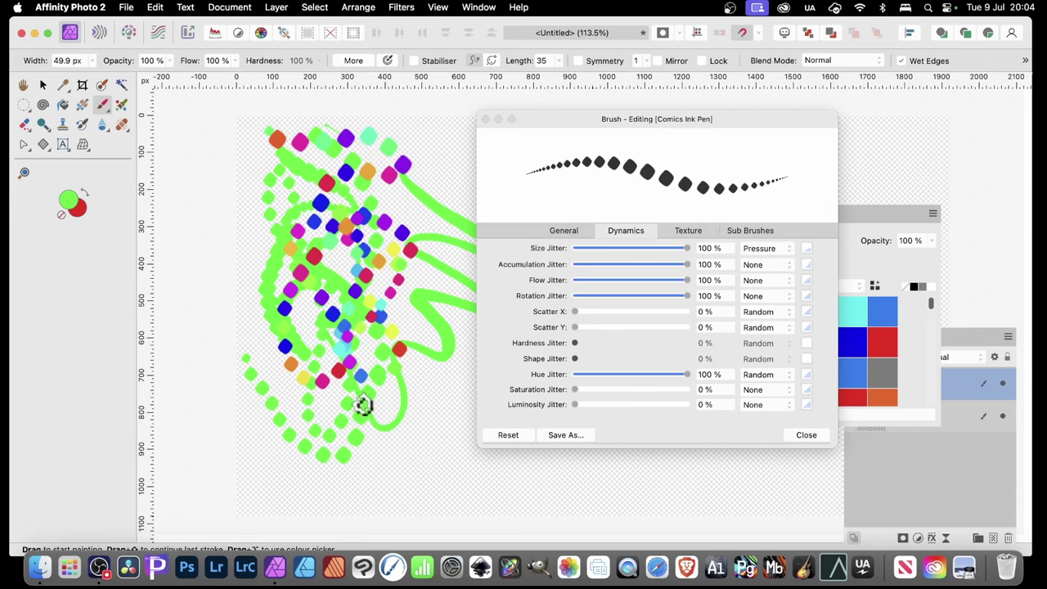
mouse_move(576, 389)
left_mouse_down()
mouse_move(652, 389)
mouse_move(649, 404)
mouse_move(667, 402)
left_mouse_up()
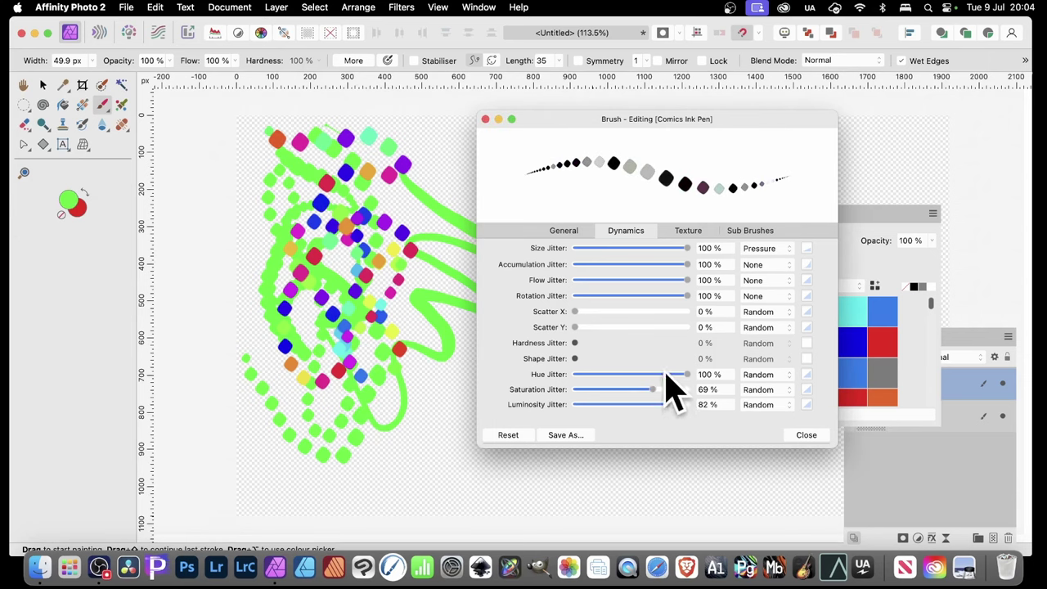
mouse_move(374, 184)
left_mouse_down()
mouse_move(453, 255)
mouse_move(386, 244)
mouse_move(335, 279)
mouse_move(439, 334)
mouse_move(369, 314)
mouse_move(312, 352)
mouse_move(342, 418)
mouse_move(316, 238)
mouse_move(396, 400)
mouse_move(385, 220)
mouse_move(345, 230)
mouse_move(375, 366)
mouse_move(286, 146)
left_mouse_up()
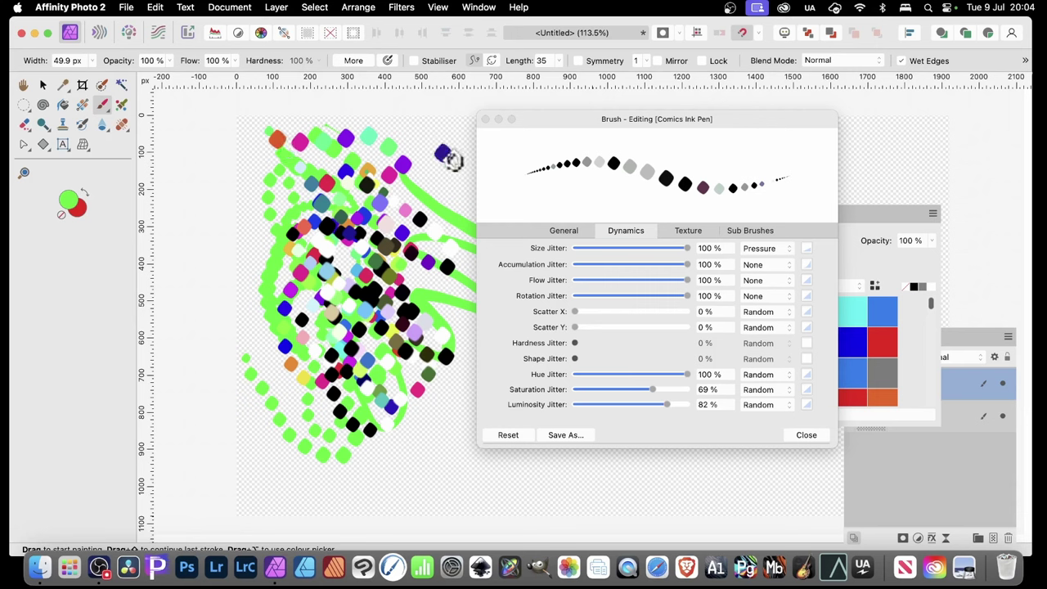
Step: Set Scatter Y to 253% and the Hue Jitter controller to Cyclic, and paint a test stroke on an empty canvas area
mouse_move(577, 327)
left_mouse_down()
mouse_move(638, 327)
mouse_move(603, 327)
left_mouse_up()
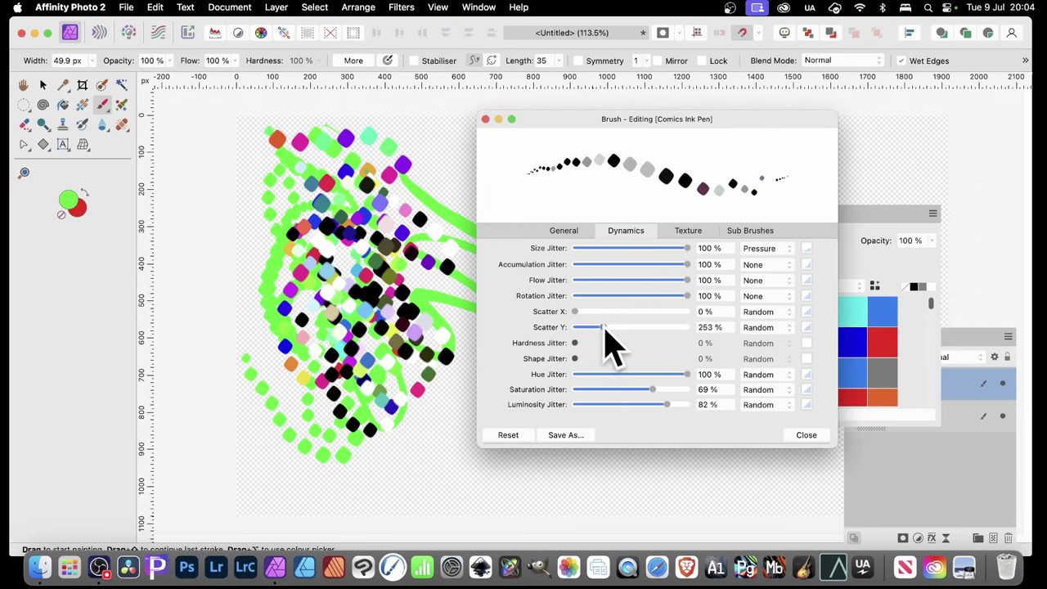
left_click(754, 378)
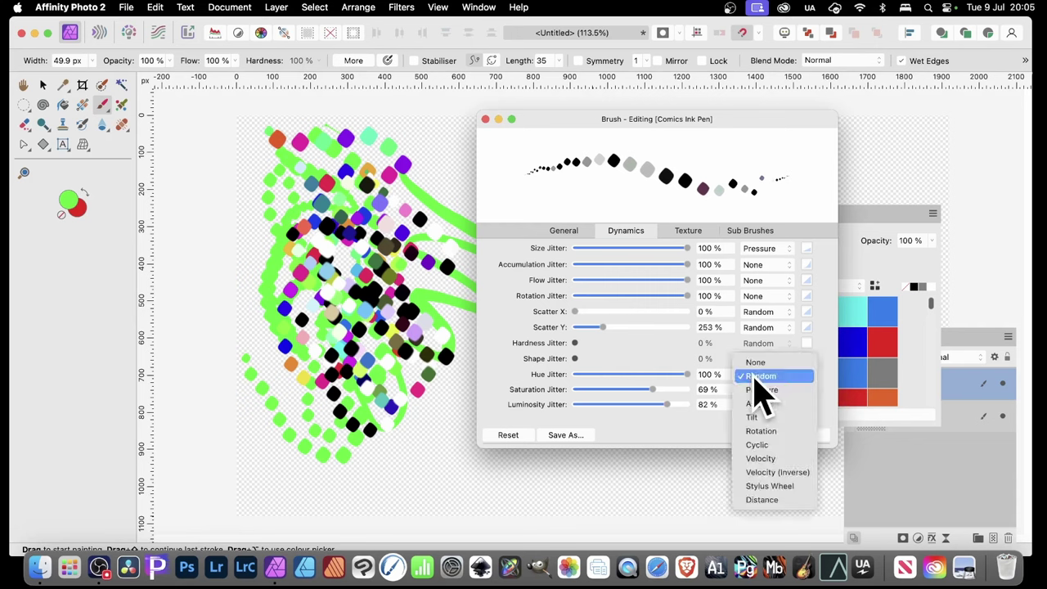
left_click(759, 446)
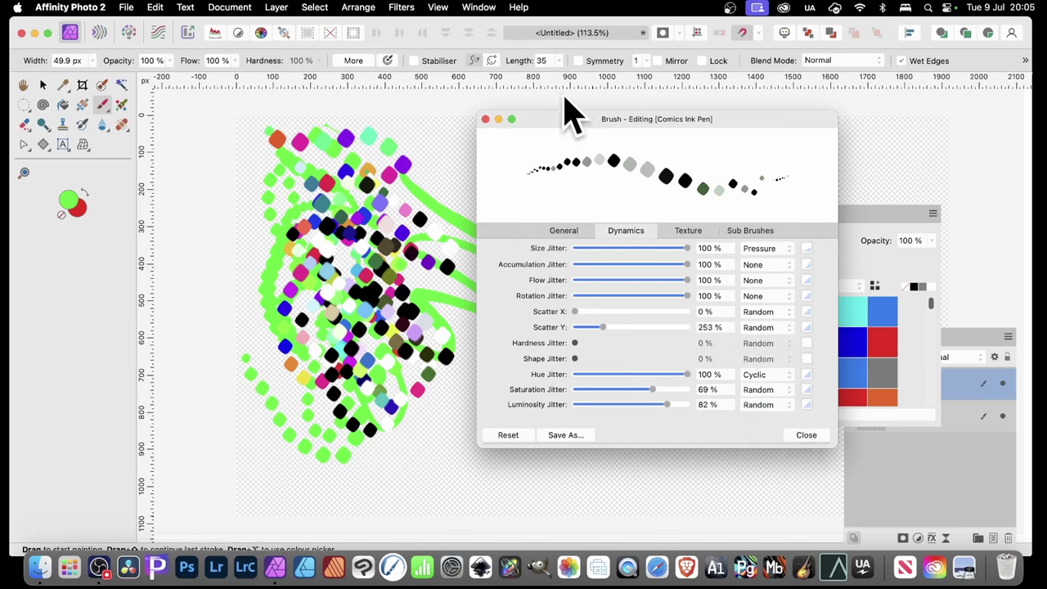
mouse_move(573, 119)
left_mouse_down()
mouse_move(708, 141)
mouse_move(696, 140)
left_mouse_up()
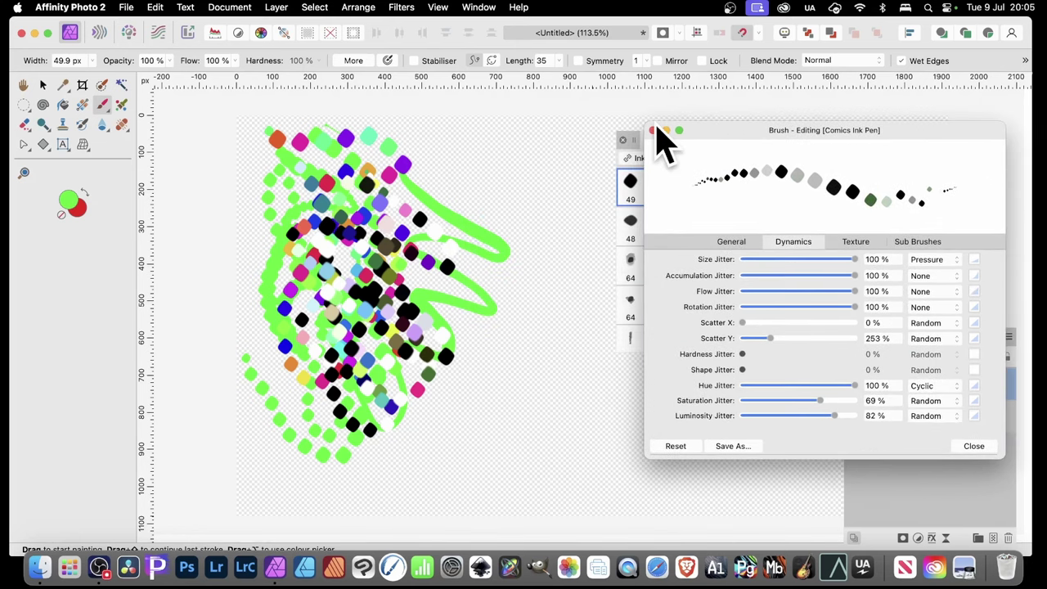
left_click(450, 140)
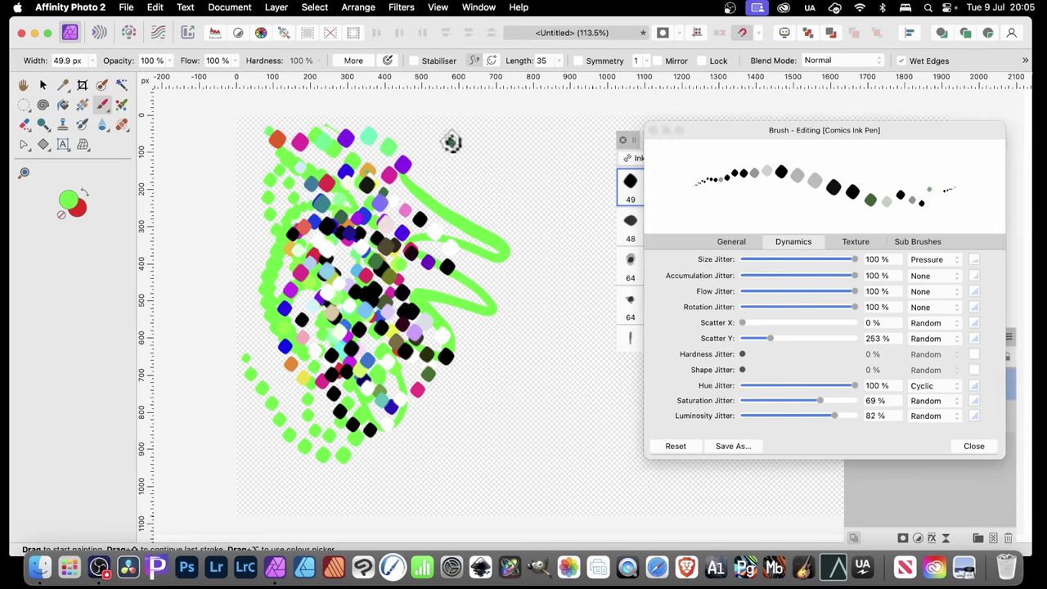
mouse_move(446, 137)
left_mouse_down()
mouse_move(540, 217)
mouse_move(550, 284)
mouse_move(532, 330)
left_mouse_up()
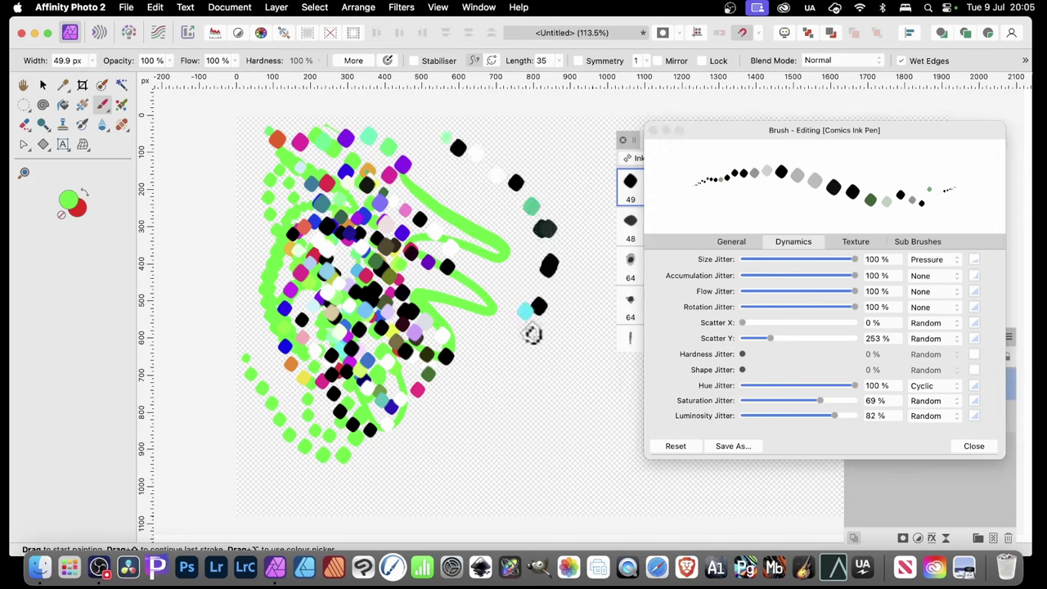
Step: Reduce Saturation Jitter and Luminosity Jitter to 0% and paint a test stroke below the previous marks
left_click_drag(819, 400, 720, 402)
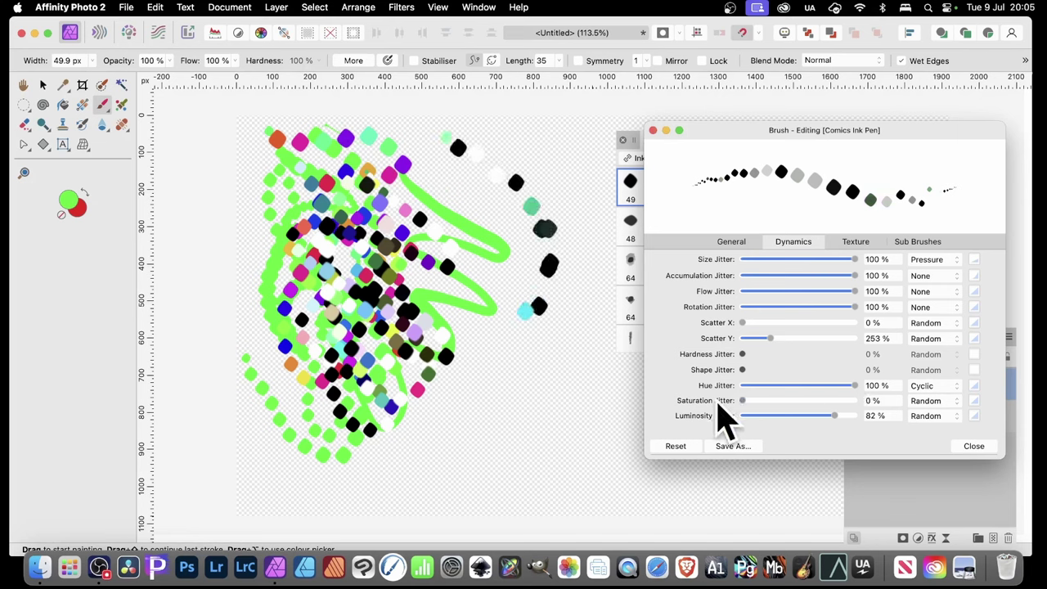
left_click_drag(834, 415, 738, 416)
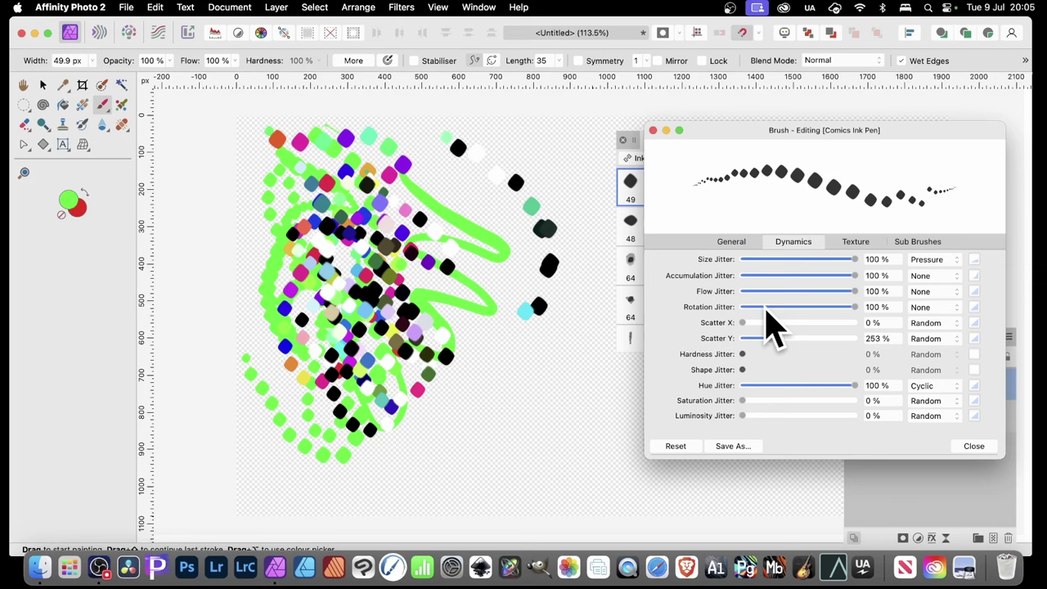
mouse_move(506, 372)
left_mouse_down()
mouse_move(589, 430)
mouse_move(600, 455)
mouse_move(500, 447)
mouse_move(470, 465)
mouse_move(484, 393)
mouse_move(558, 353)
mouse_move(550, 403)
mouse_move(564, 442)
mouse_move(504, 404)
mouse_move(529, 408)
mouse_move(526, 366)
mouse_move(483, 391)
mouse_move(468, 357)
mouse_move(466, 391)
mouse_move(449, 380)
mouse_move(459, 390)
mouse_move(554, 386)
mouse_move(567, 407)
mouse_move(557, 433)
mouse_move(528, 416)
mouse_move(488, 423)
mouse_move(440, 471)
mouse_move(409, 459)
mouse_move(452, 425)
mouse_move(483, 430)
mouse_move(507, 461)
mouse_move(561, 468)
mouse_move(589, 408)
mouse_move(590, 363)
mouse_move(571, 332)
mouse_move(475, 363)
mouse_move(462, 307)
mouse_move(587, 302)
left_mouse_up()
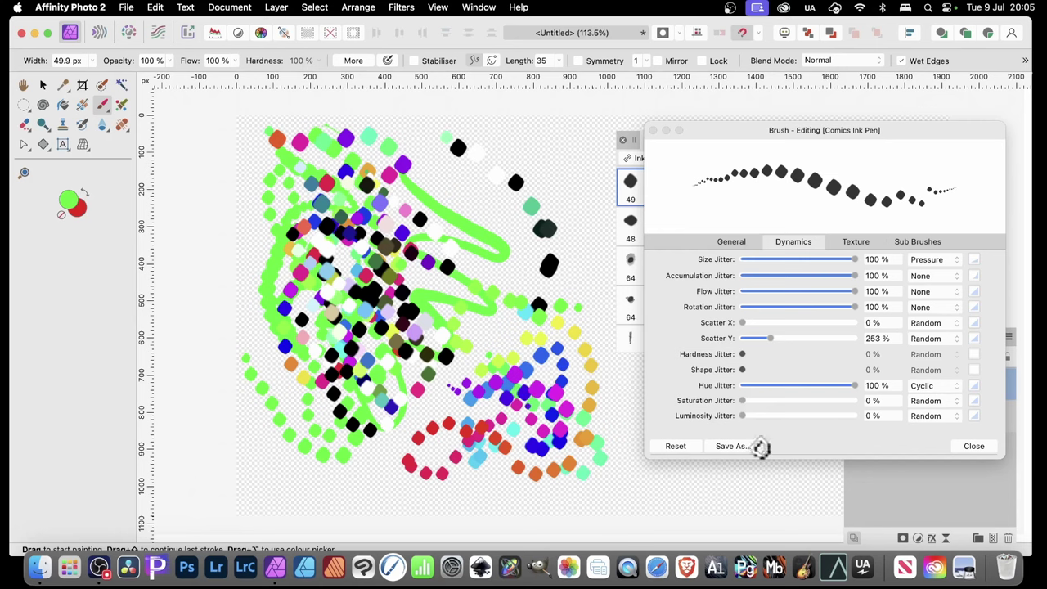
Step: Save the edited brush as a copy named Comics Ink Pen Brush 1 and close its editor
left_click_drag(797, 139, 769, 115)
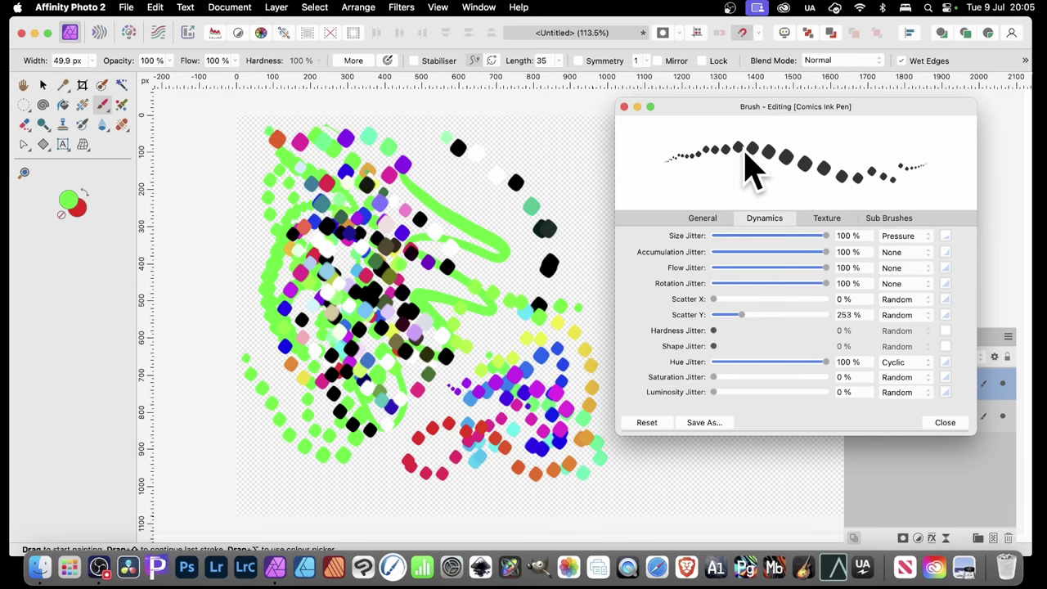
left_click(711, 424)
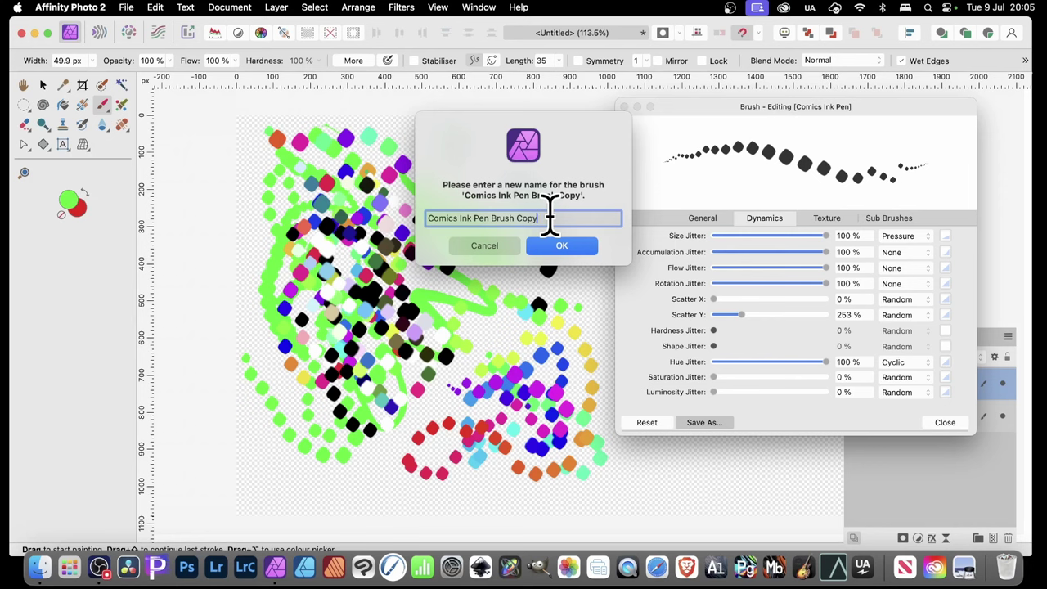
key("BackSpace")
key("BackSpace")
key("BackSpace")
key("BackSpace")
type("1")
left_click(573, 250)
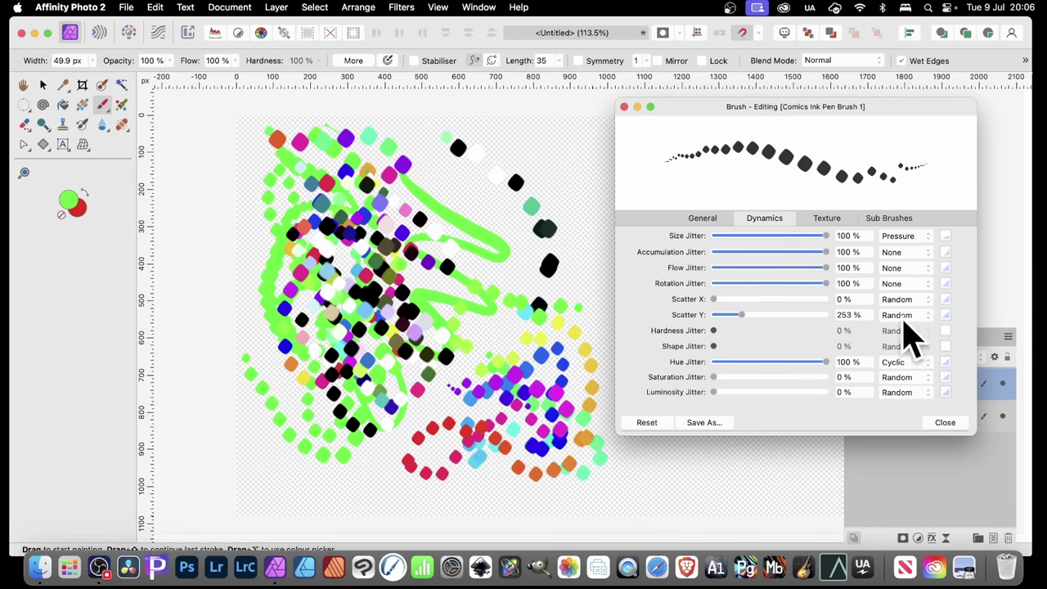
mouse_move(731, 106)
left_mouse_down()
mouse_move(1046, 233)
mouse_move(712, 304)
mouse_move(687, 297)
mouse_move(612, 223)
mouse_move(633, 193)
left_mouse_up()
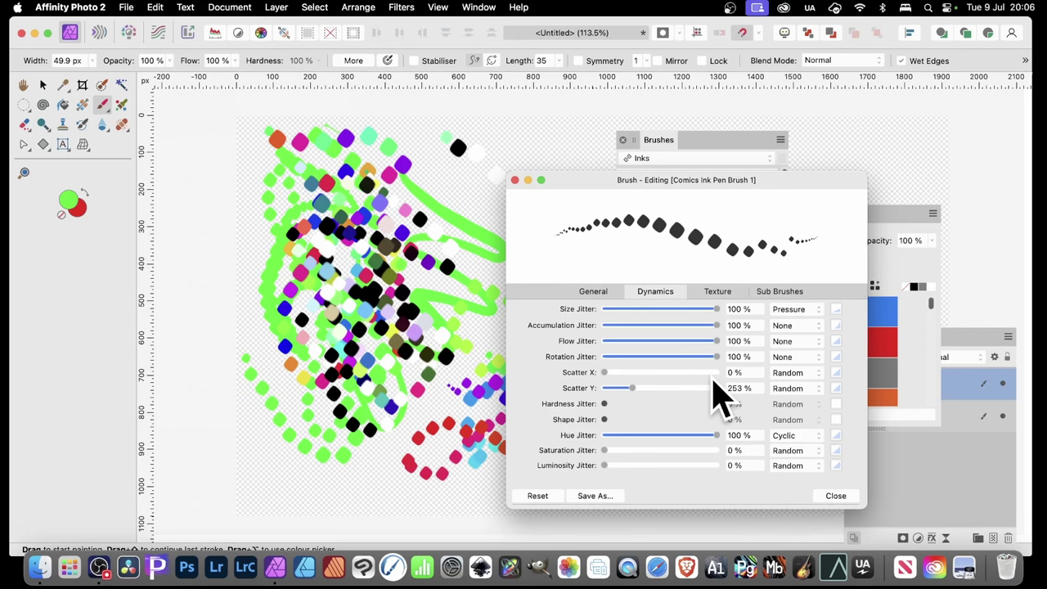
left_click(840, 497)
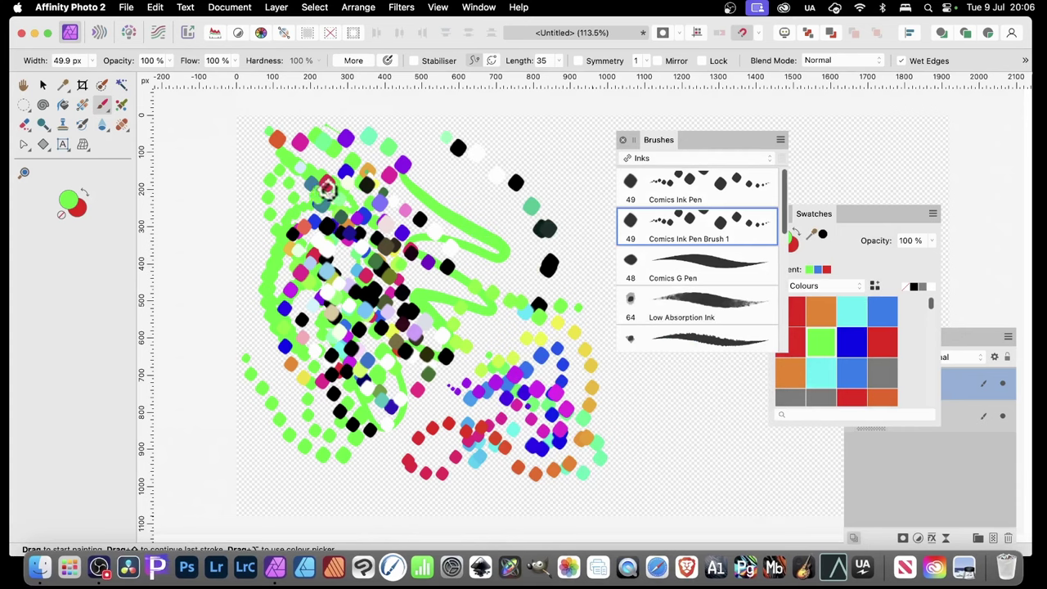
Step: Delete the pixel layer that holds all the test strokes
left_click(42, 84)
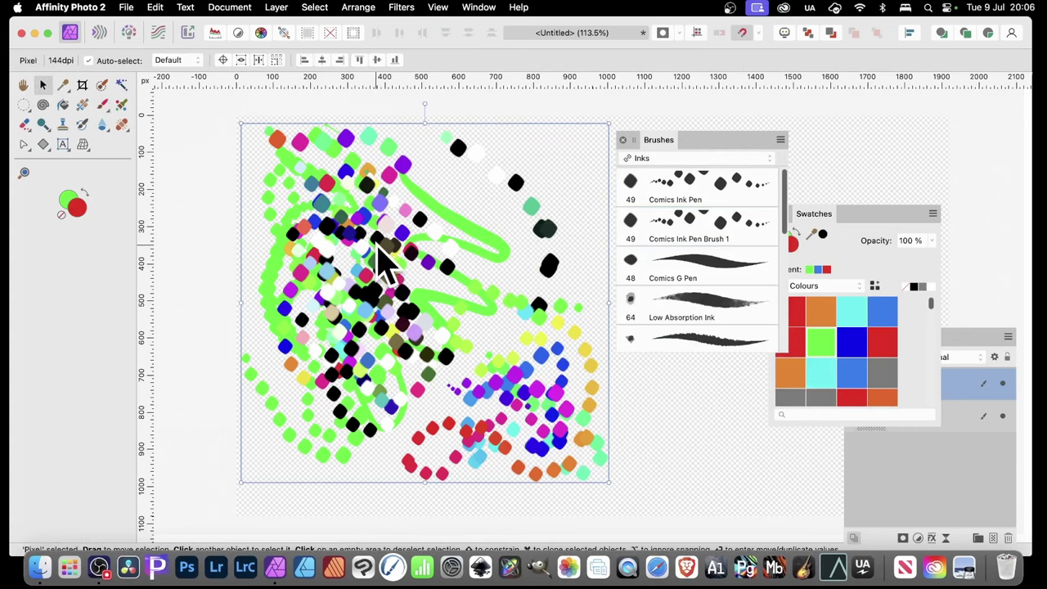
key("Delete")
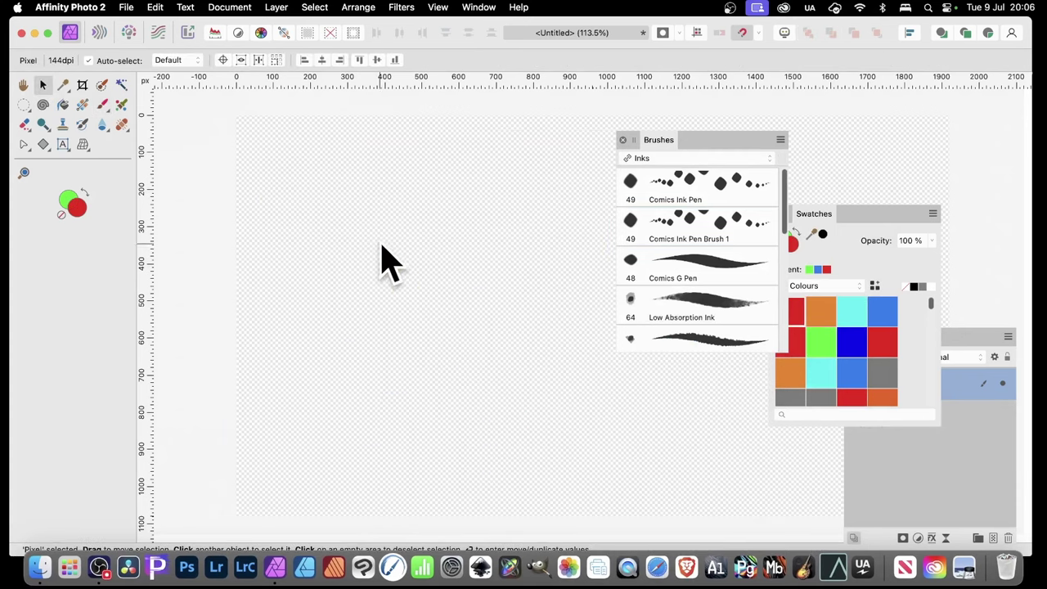
Step: Try the Comics Ink Pen brush with 0% Scatter Y, no Hue Jitter and 1% spacing, and restore its scattered 121% spacing settings
double_click(689, 199)
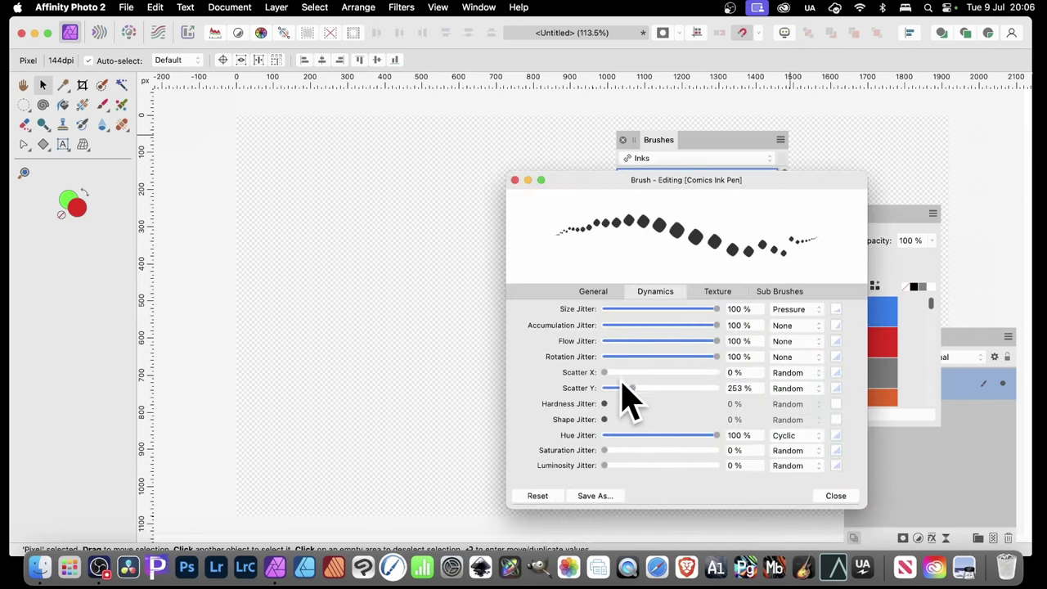
left_click_drag(628, 387, 576, 389)
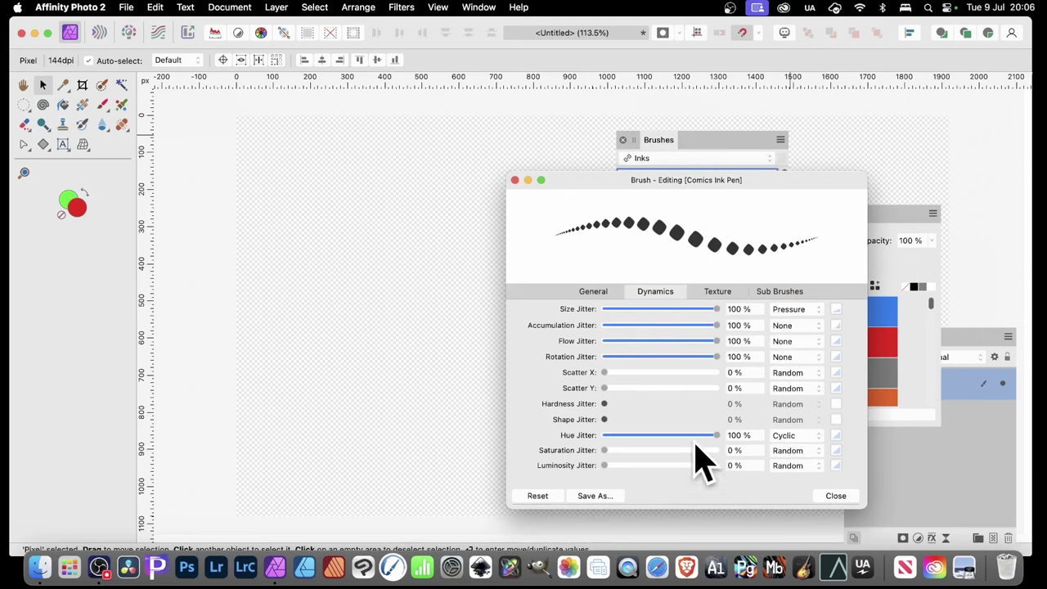
left_click_drag(715, 435, 582, 435)
left_click(613, 291)
left_click_drag(671, 380, 518, 376)
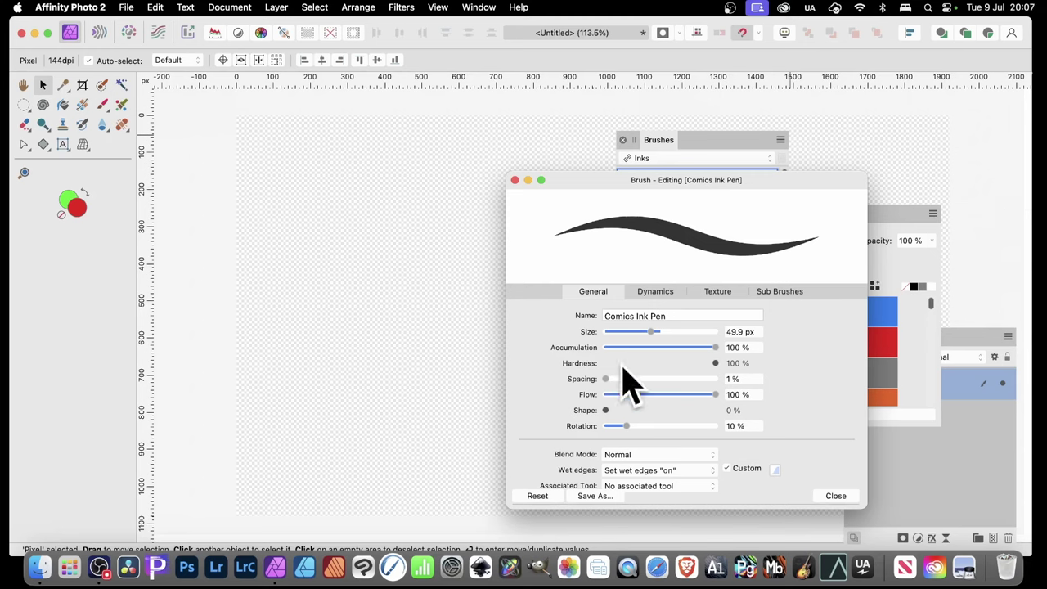
left_click_drag(605, 378, 666, 379)
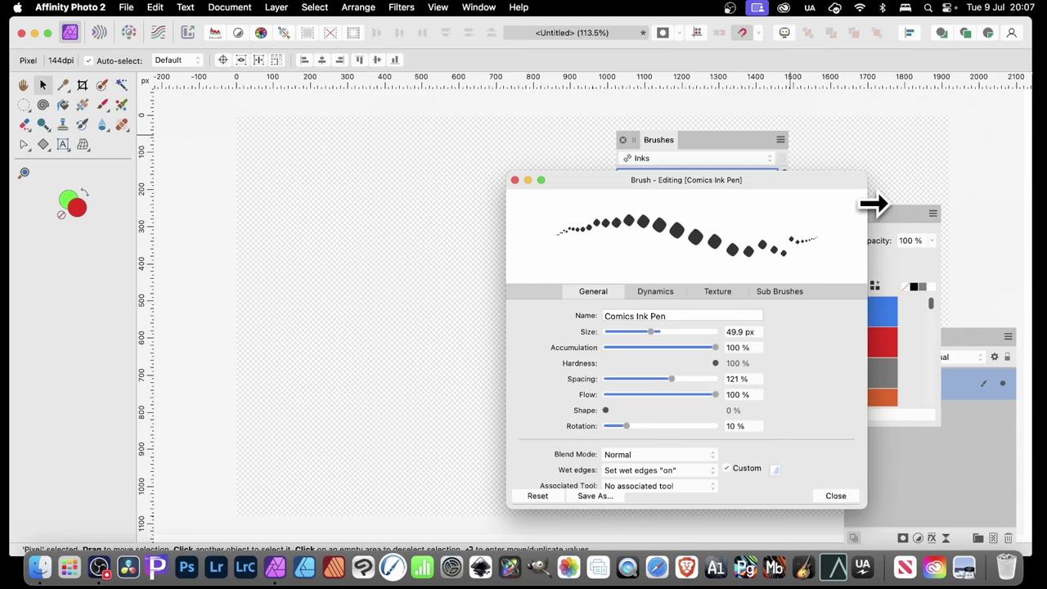
left_click(835, 496)
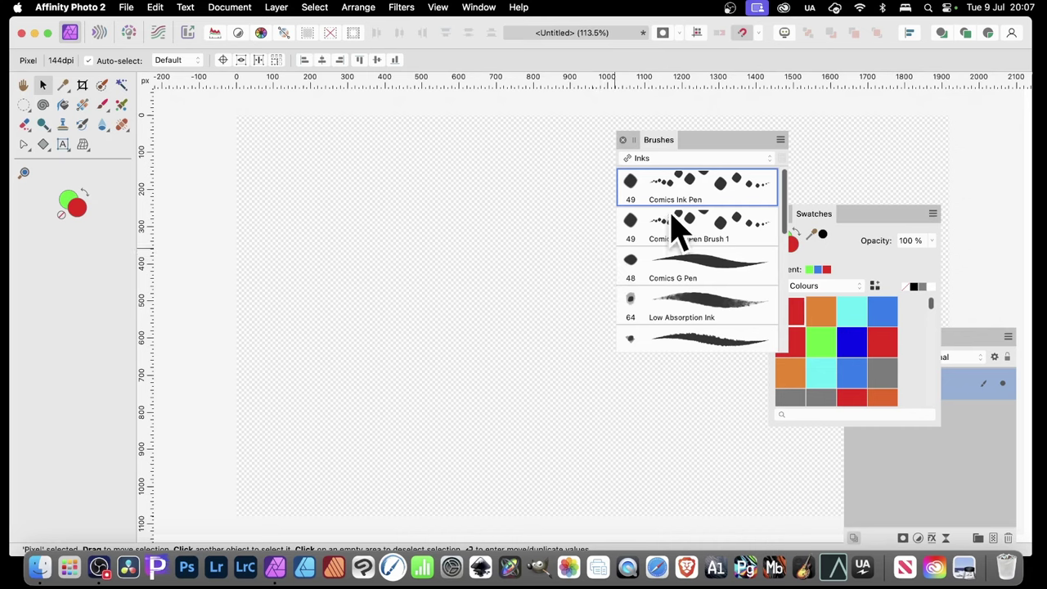
Step: Duplicate the Comics G Pen brush in the Inks category
left_click(701, 263)
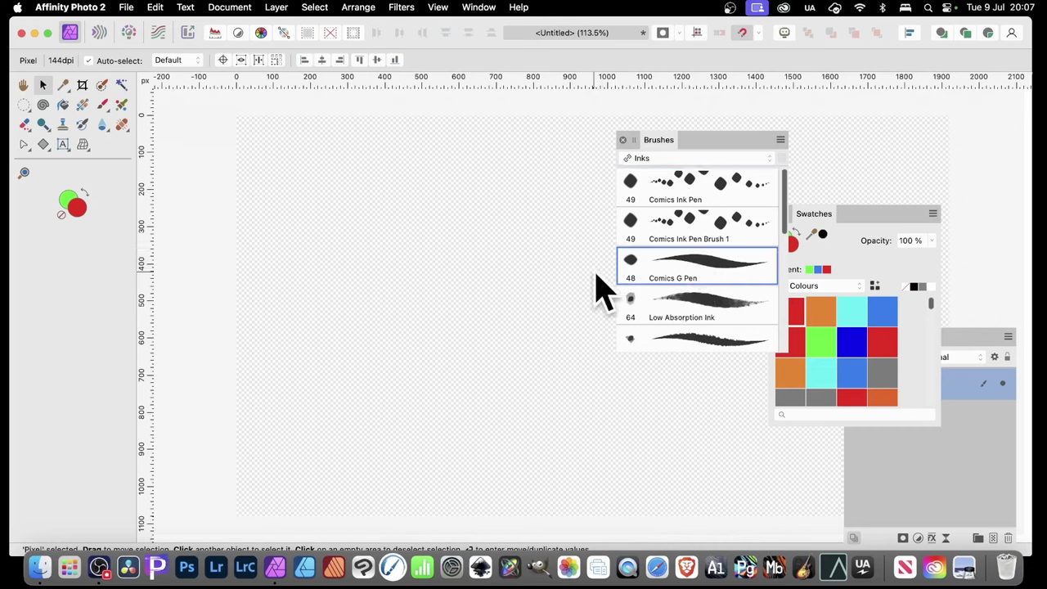
right_click(708, 259)
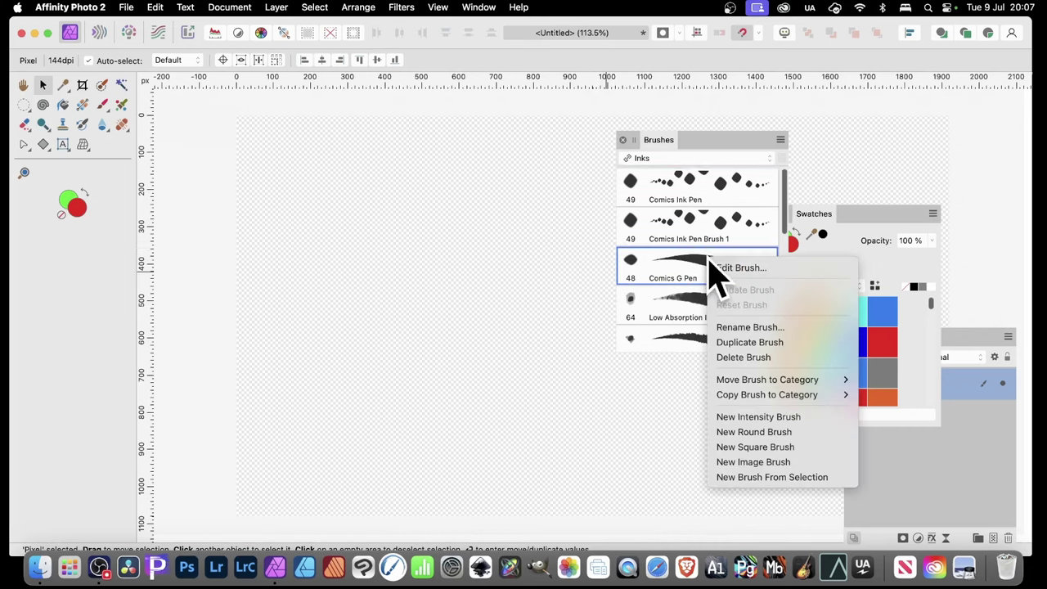
left_click(739, 343)
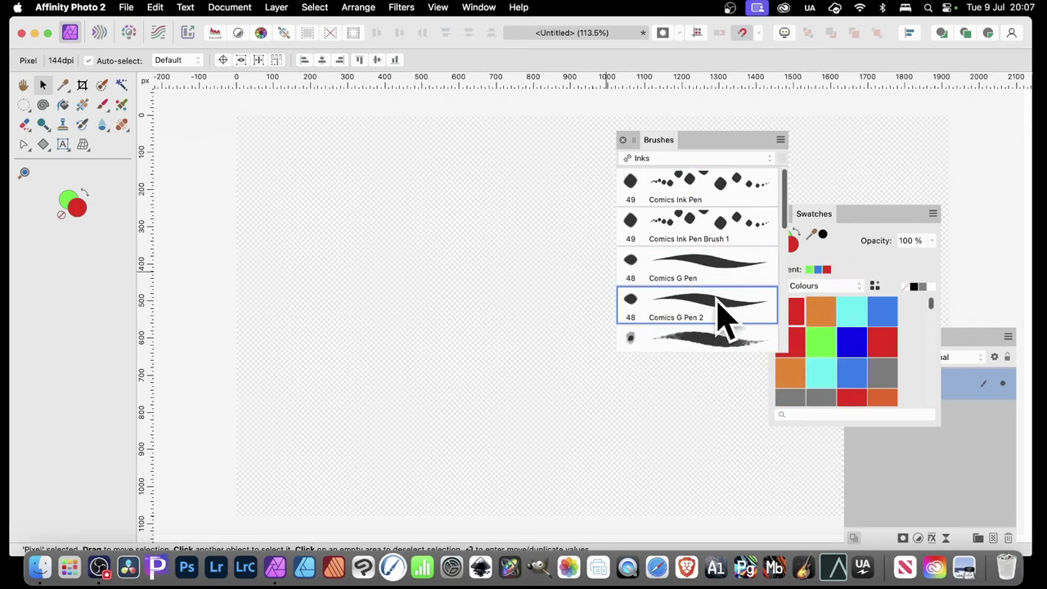
Step: Inspect the general and texture settings of the duplicated Comics G Pen brush and close its editor
double_click(692, 316)
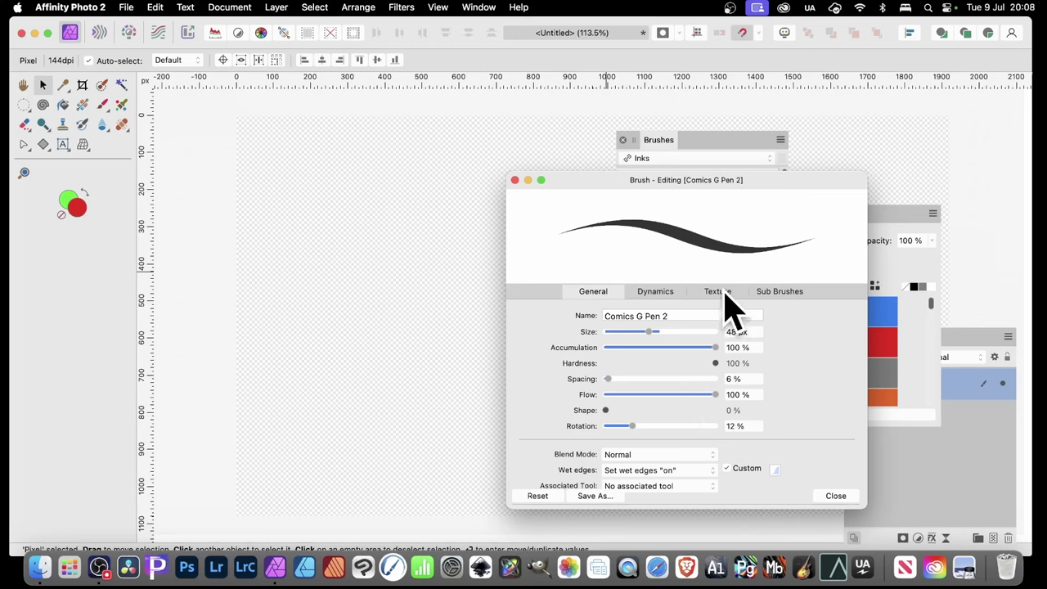
left_click(720, 296)
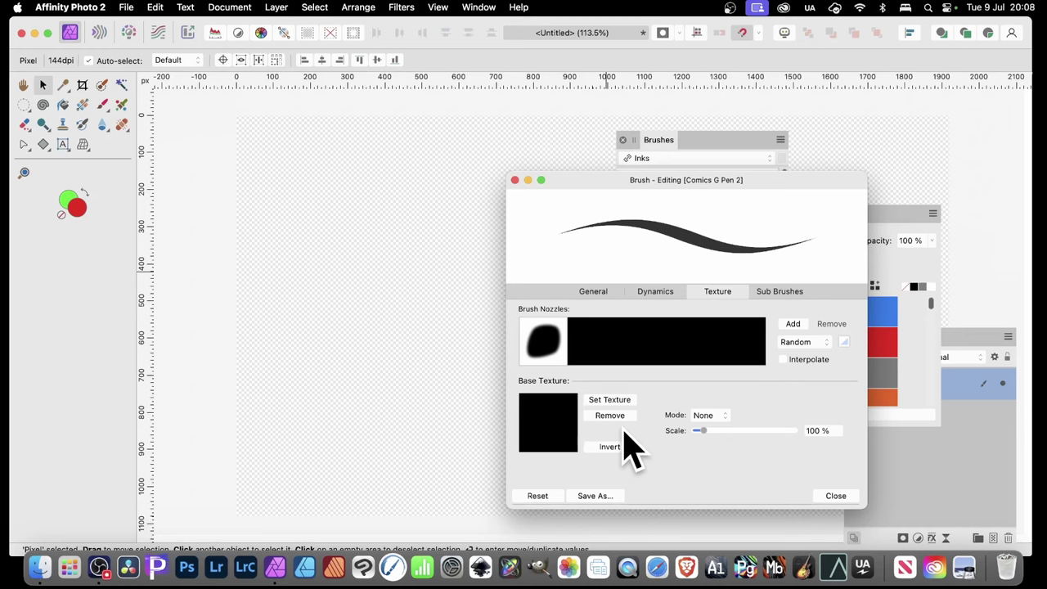
left_click(843, 498)
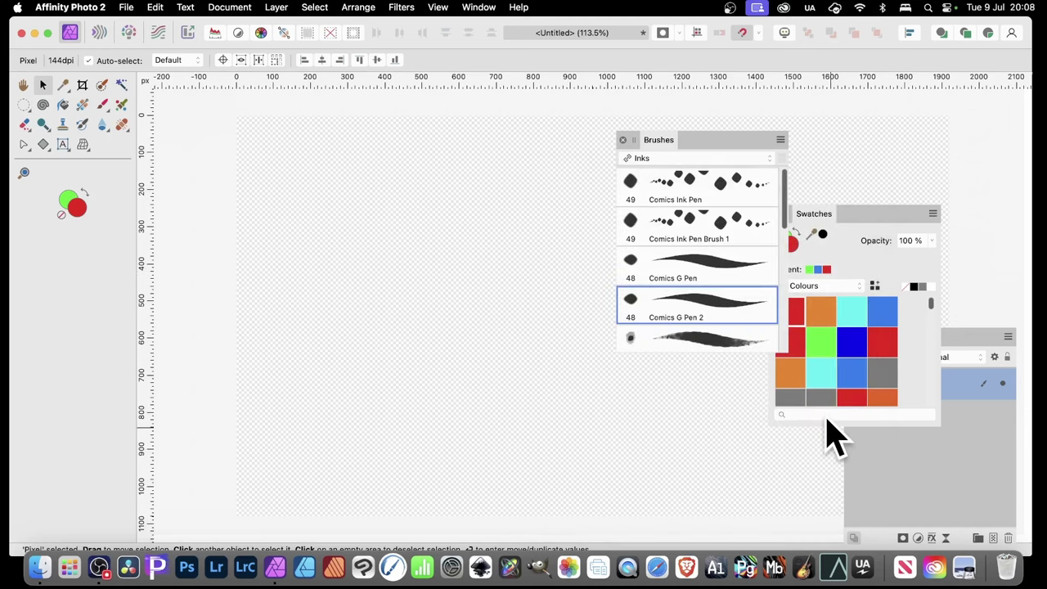
Step: Reset all brushes to factory settings through the application's miscellaneous settings and close the settings
left_click(126, 8)
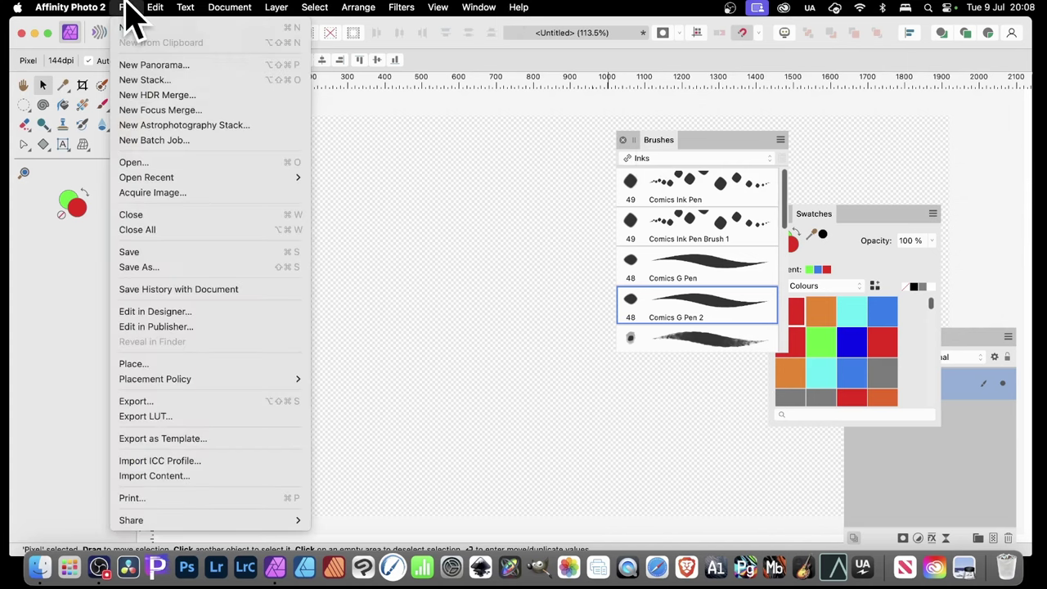
mouse_move(85, 6)
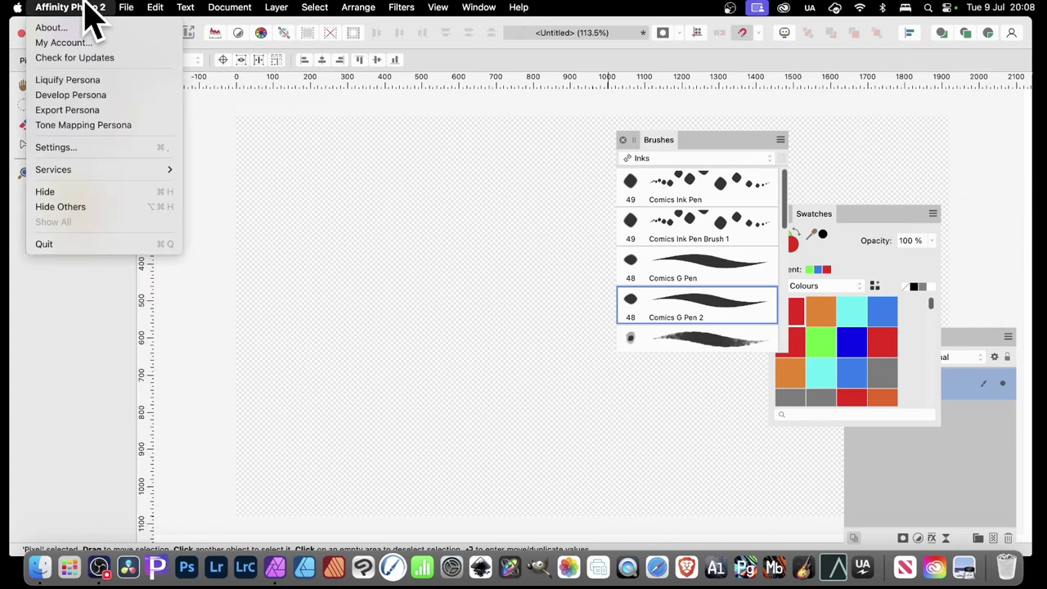
left_click(108, 151)
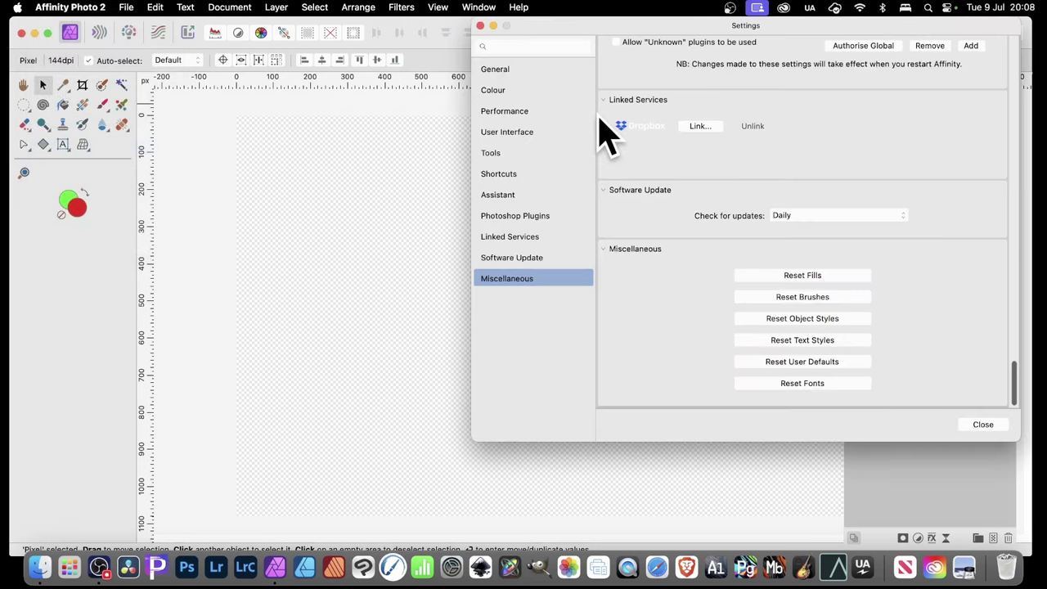
left_click_drag(583, 42, 467, 78)
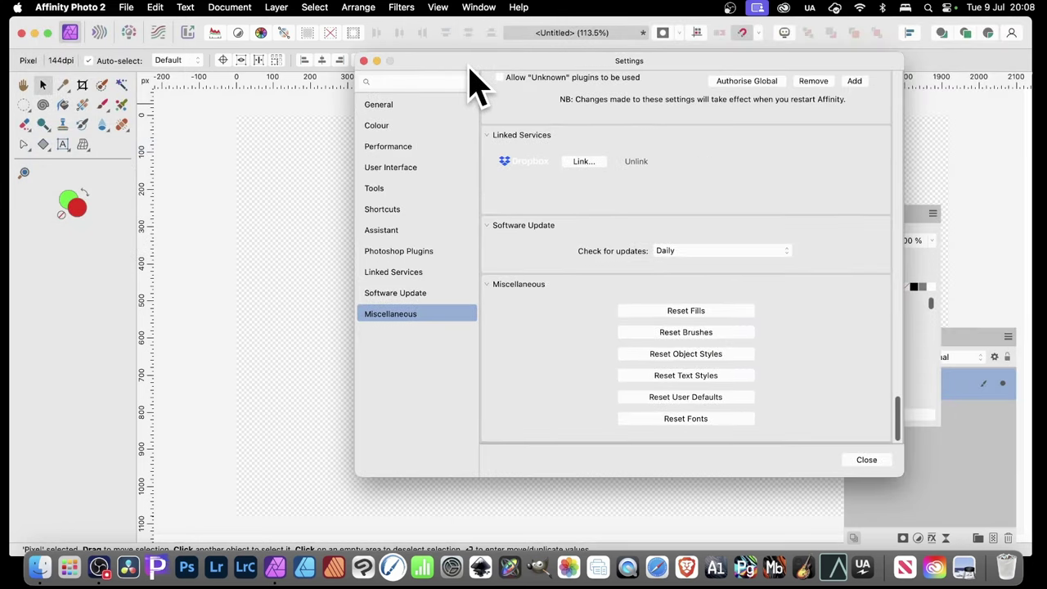
left_click(399, 115)
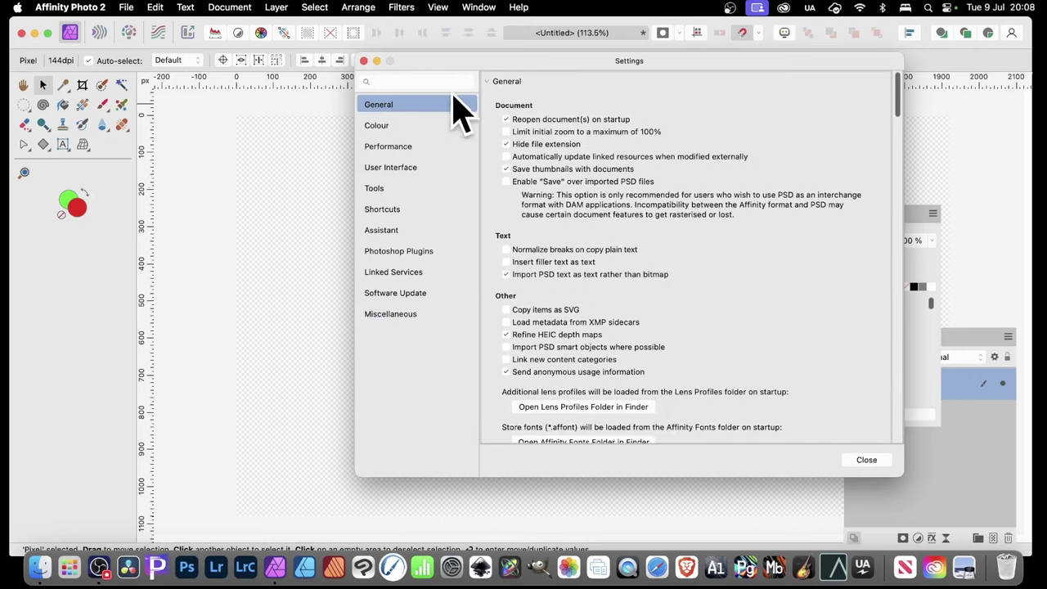
scroll(671, 392, "down", 5)
scroll(647, 372, "down", 8)
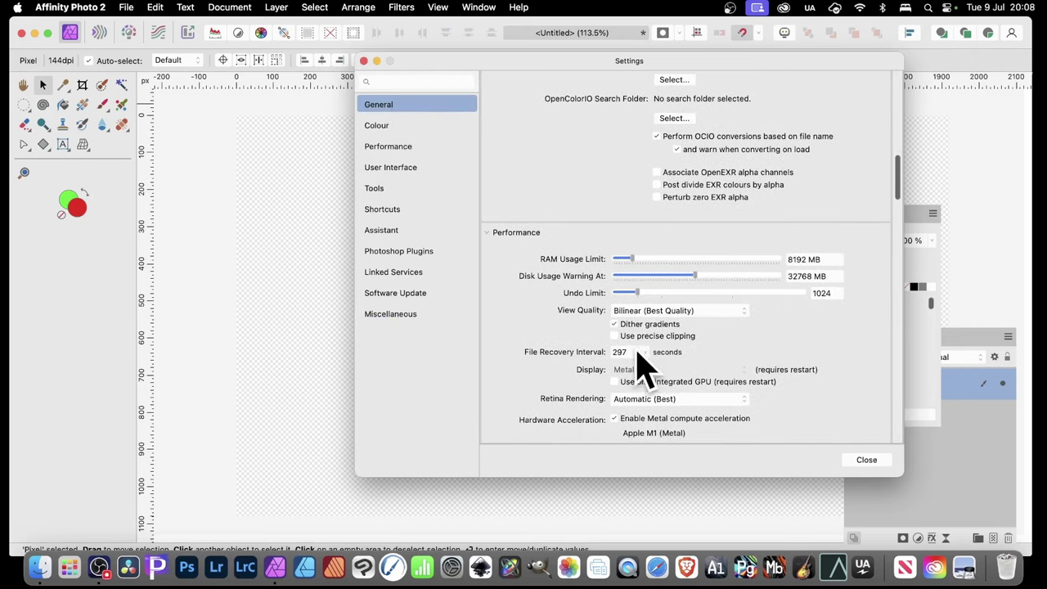
left_click(393, 316)
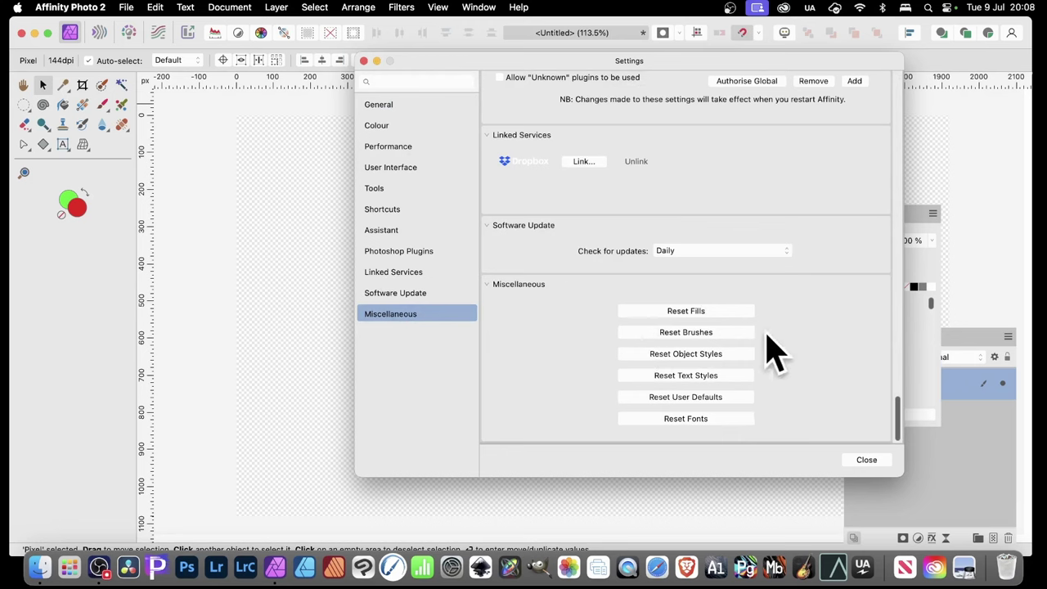
left_click(692, 333)
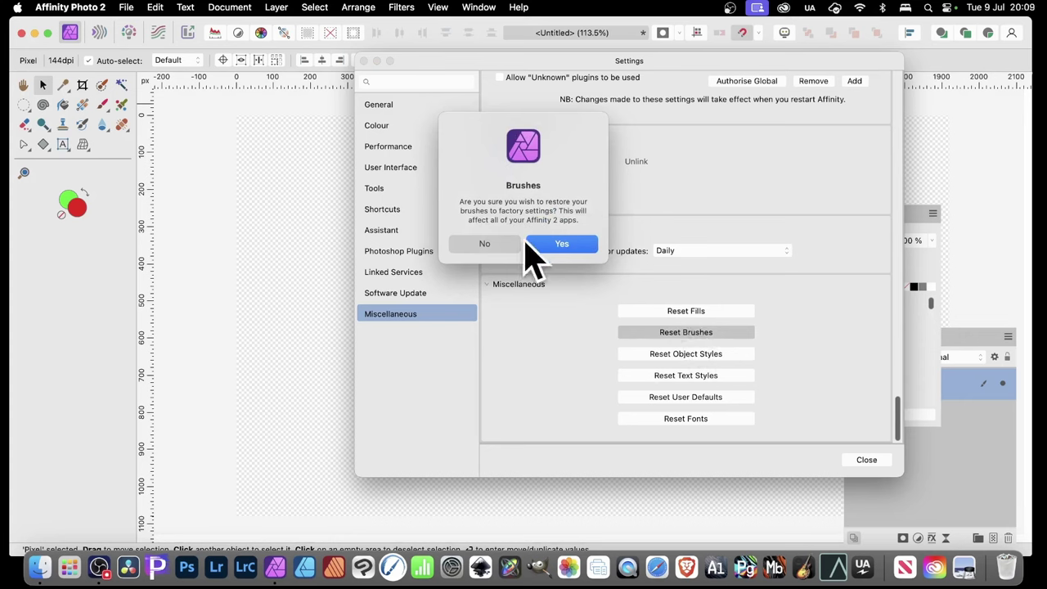
left_click(564, 247)
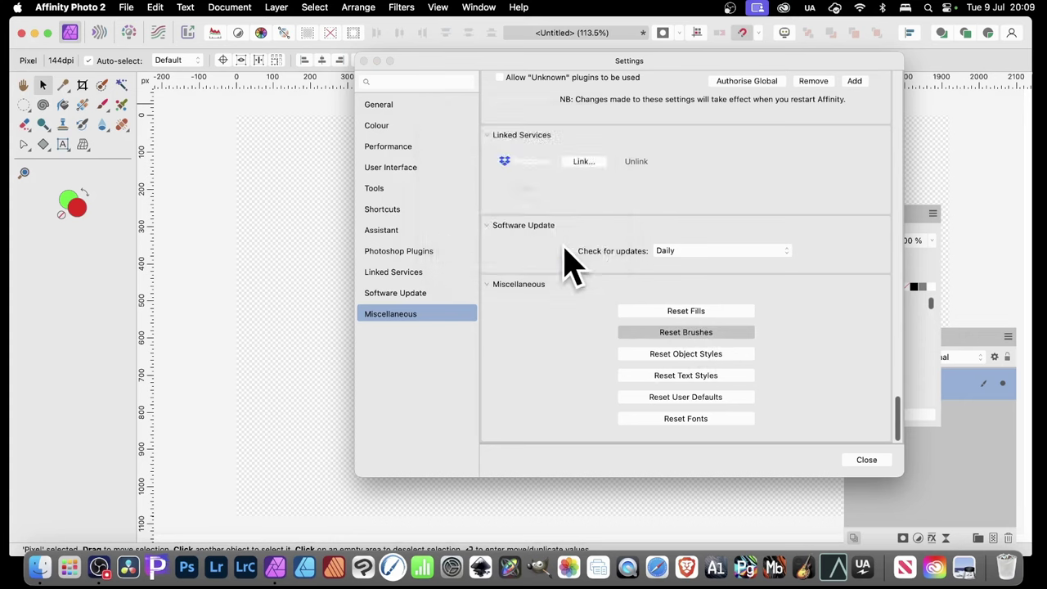
left_click(518, 233)
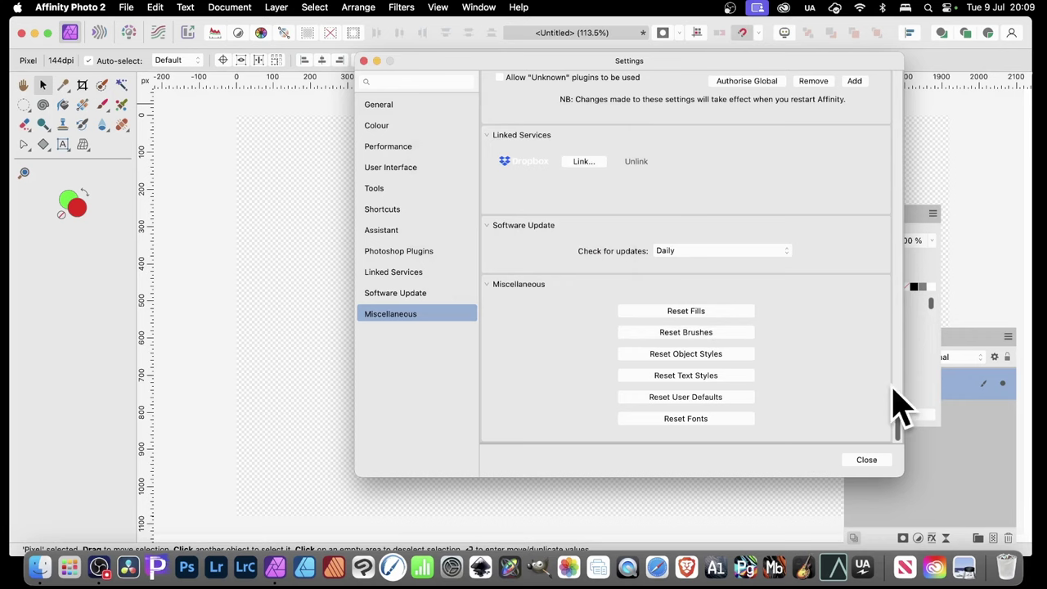
left_click(865, 460)
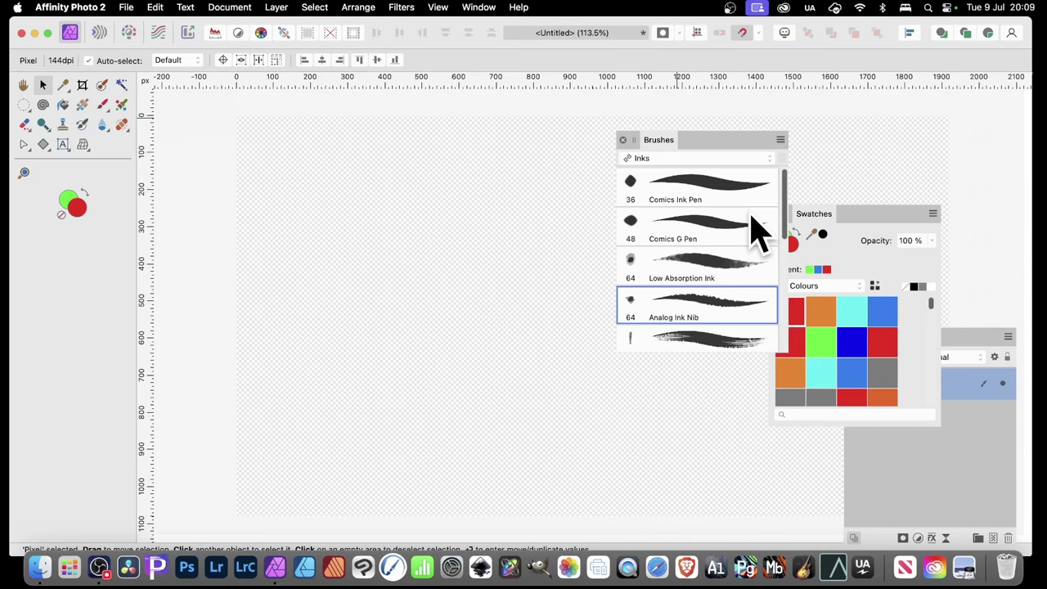
Step: Open the Comics Ink Pen brush for editing and set its spacing to 99%
left_click(781, 143)
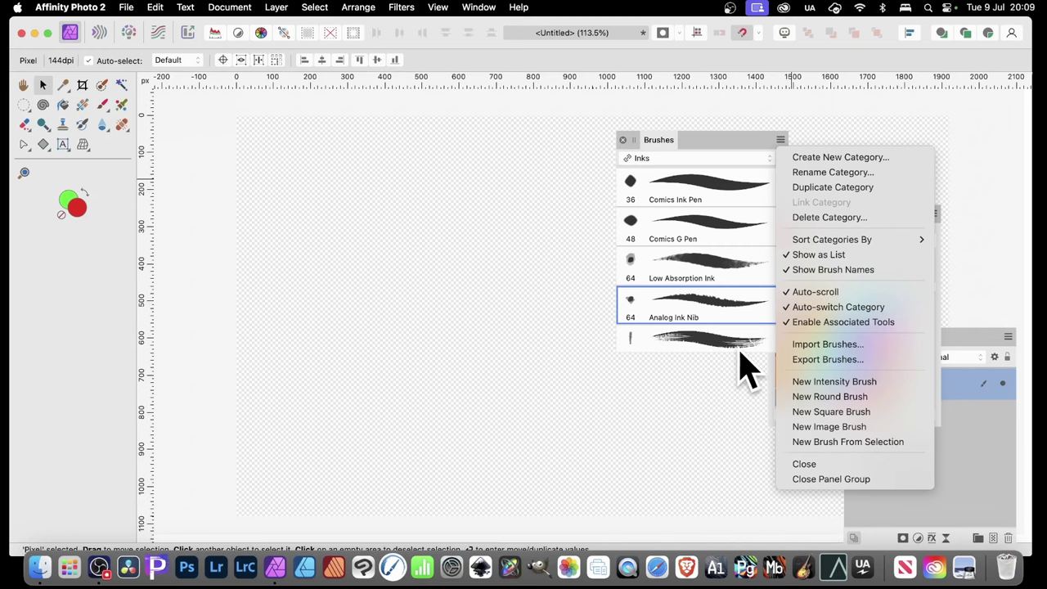
left_click(716, 200)
double_click(708, 199)
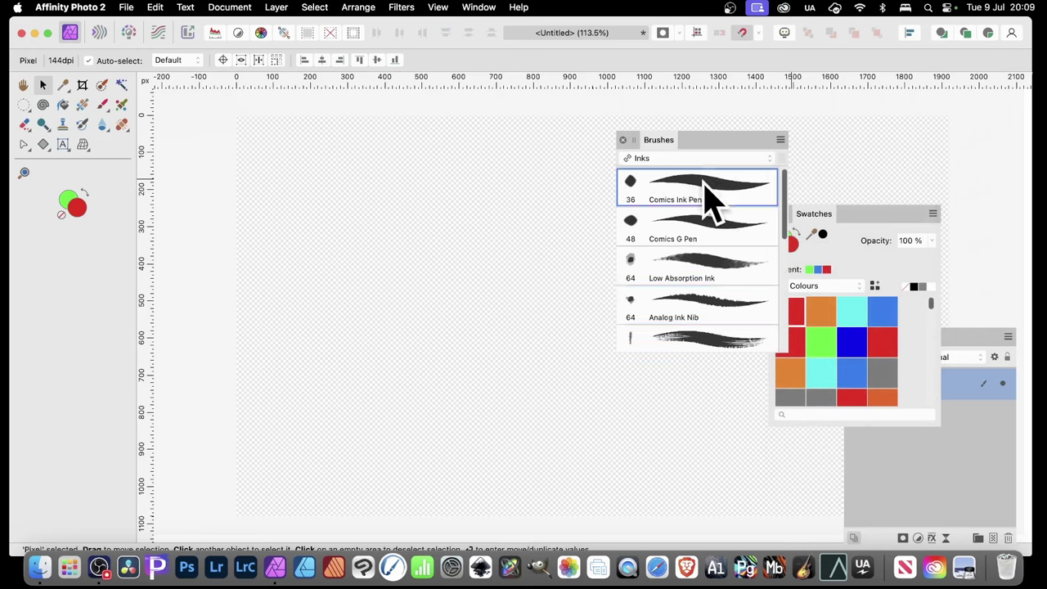
mouse_move(684, 187)
left_mouse_down()
mouse_move(456, 89)
mouse_move(485, 131)
left_mouse_up()
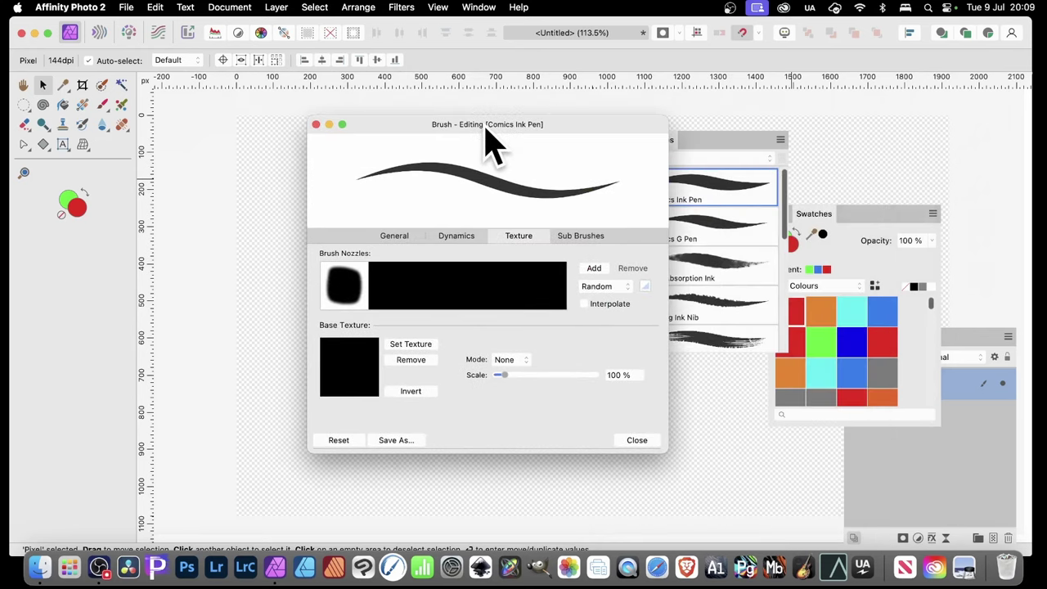
left_click(394, 235)
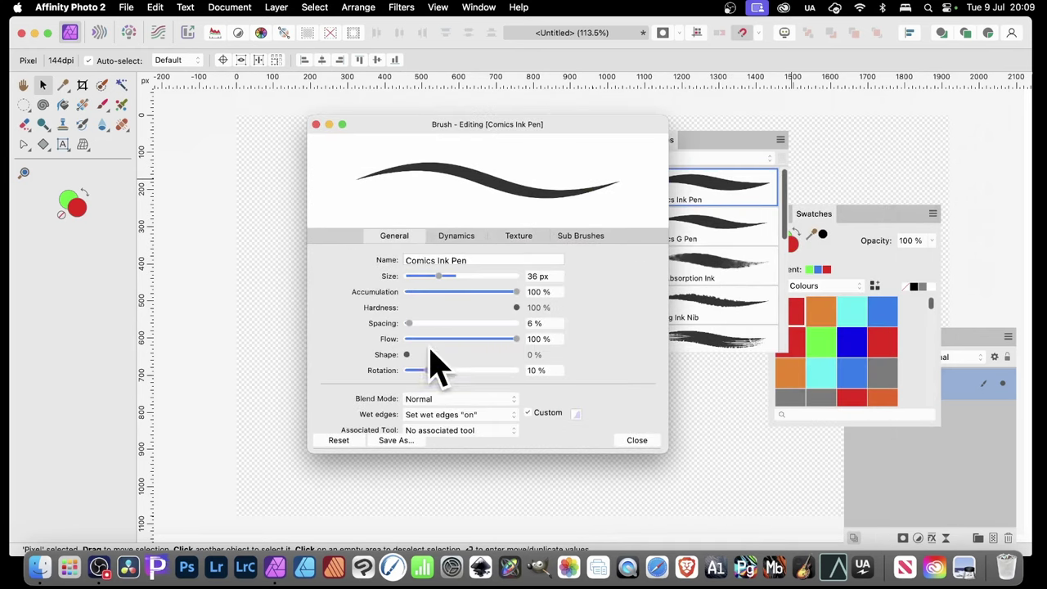
left_click_drag(415, 327, 460, 327)
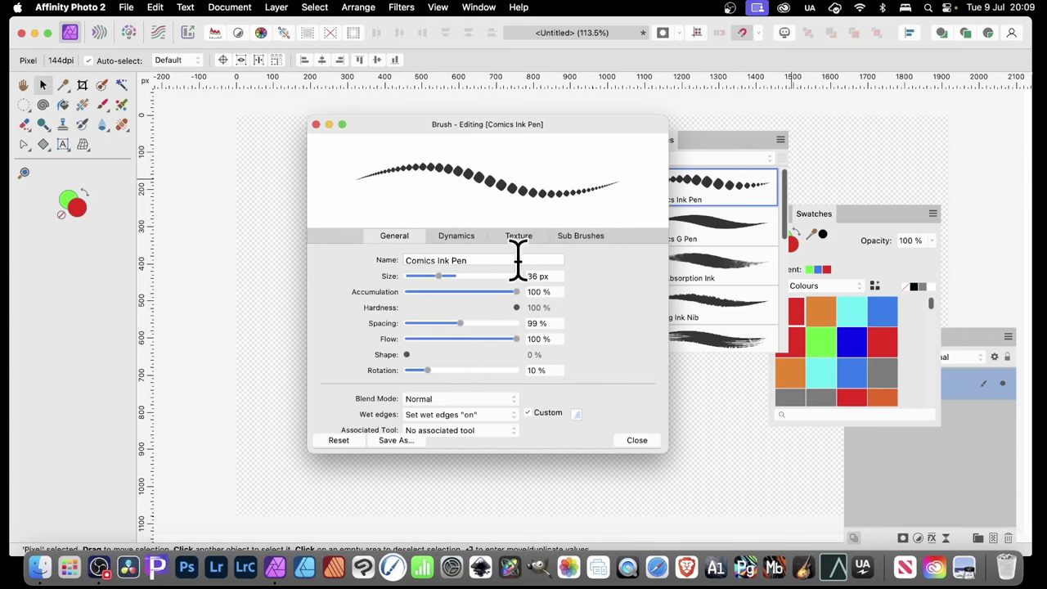
Step: Add 1.png from the Desktop as a second texture nozzle of the Comics Ink Pen brush
left_click(471, 240)
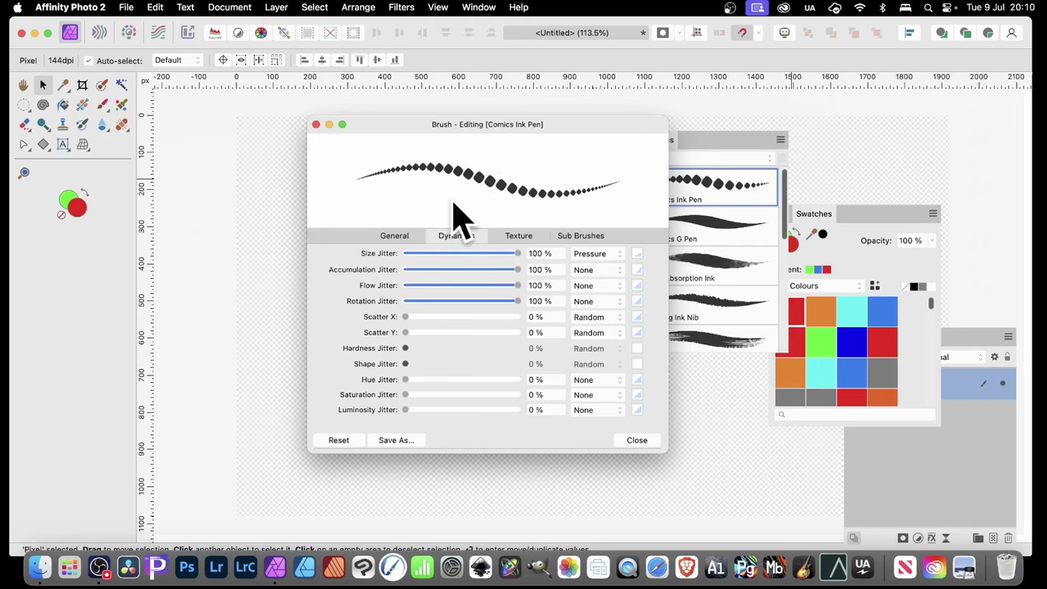
left_click(528, 239)
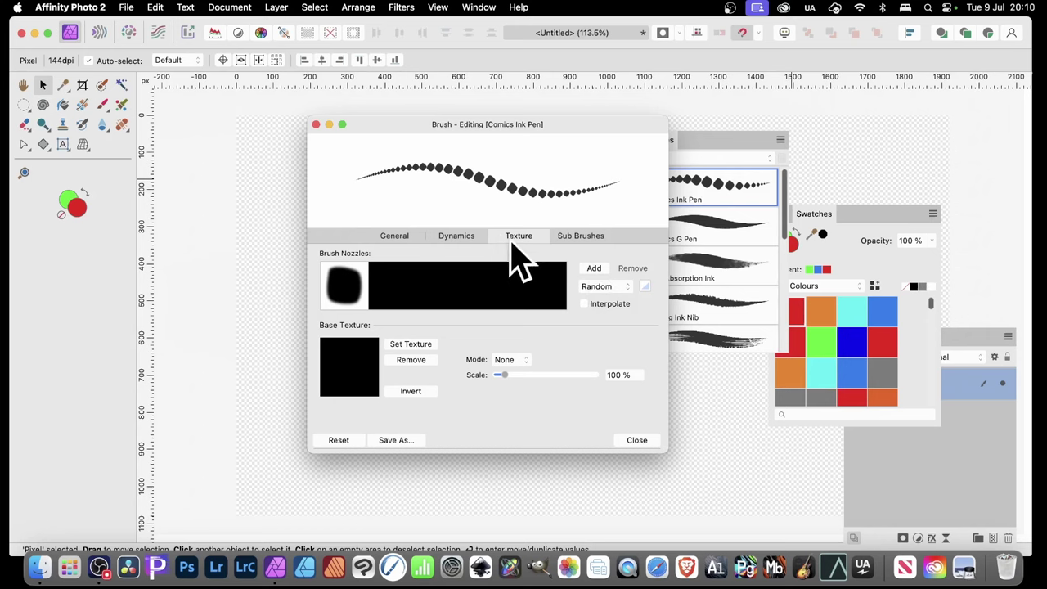
left_click(595, 270)
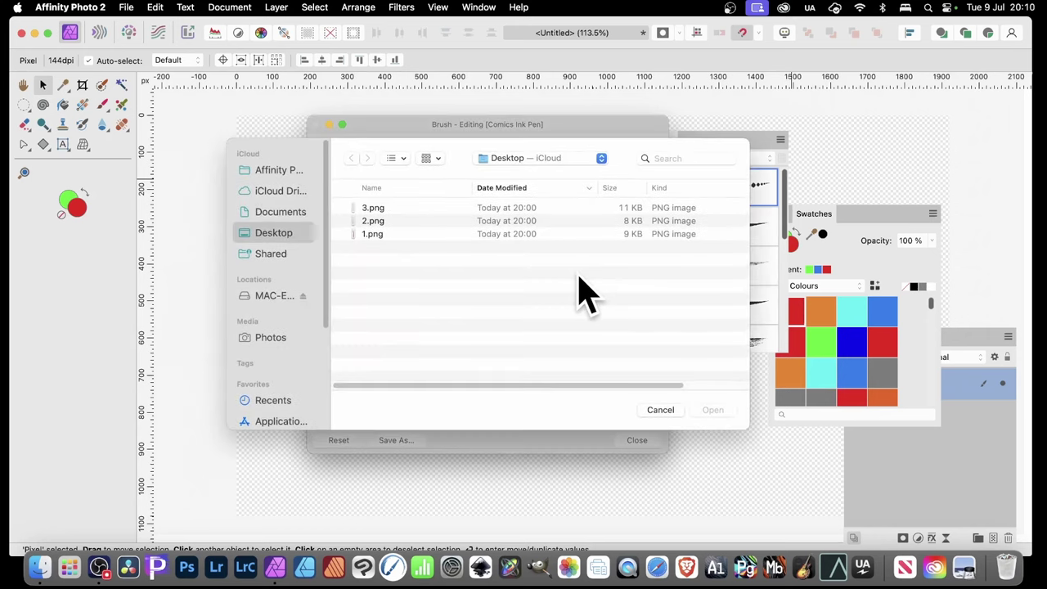
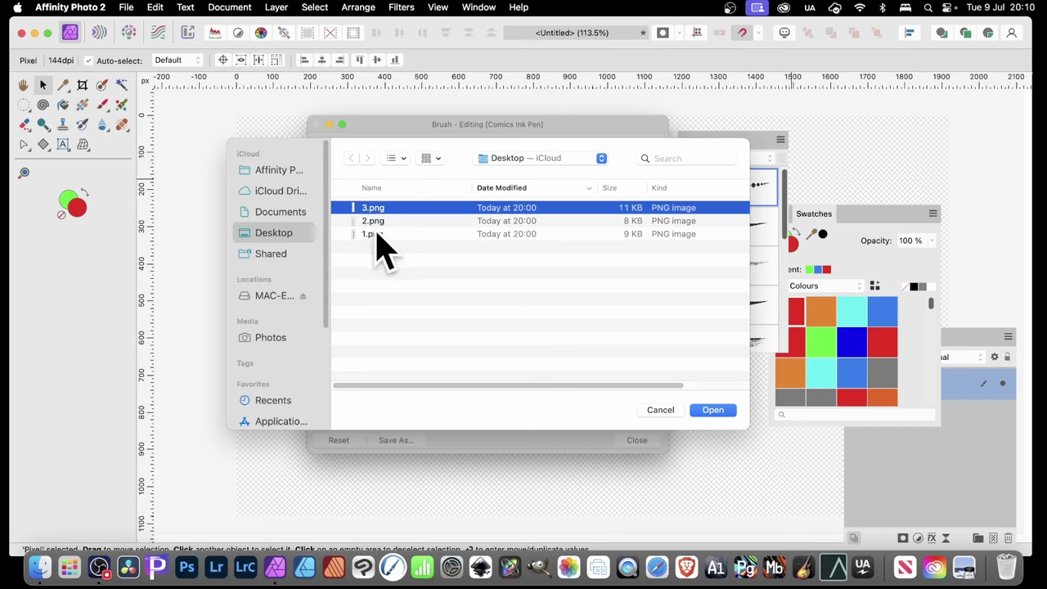
left_click(376, 236)
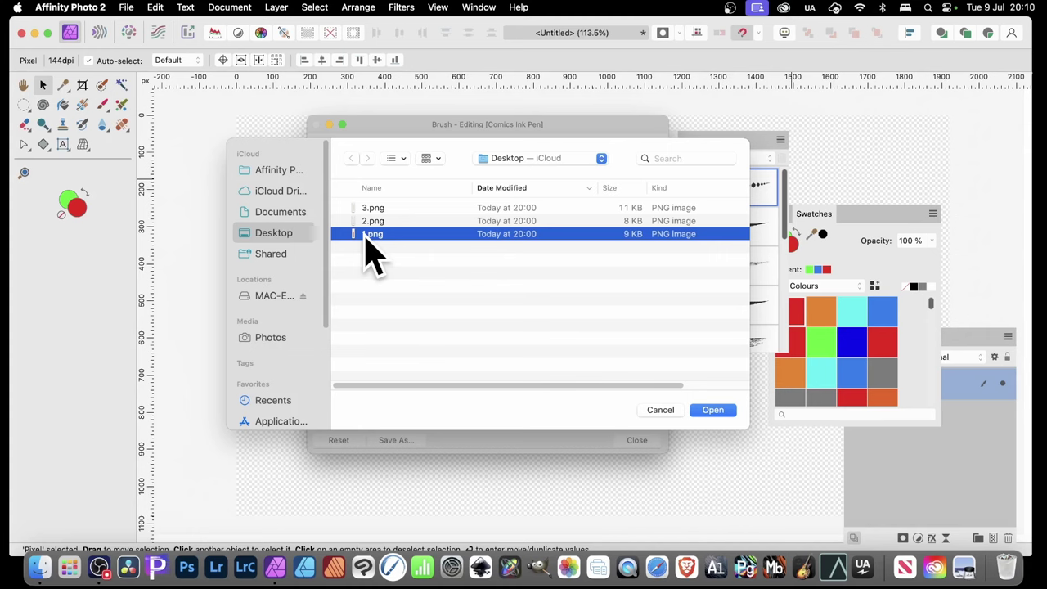
left_click(715, 411)
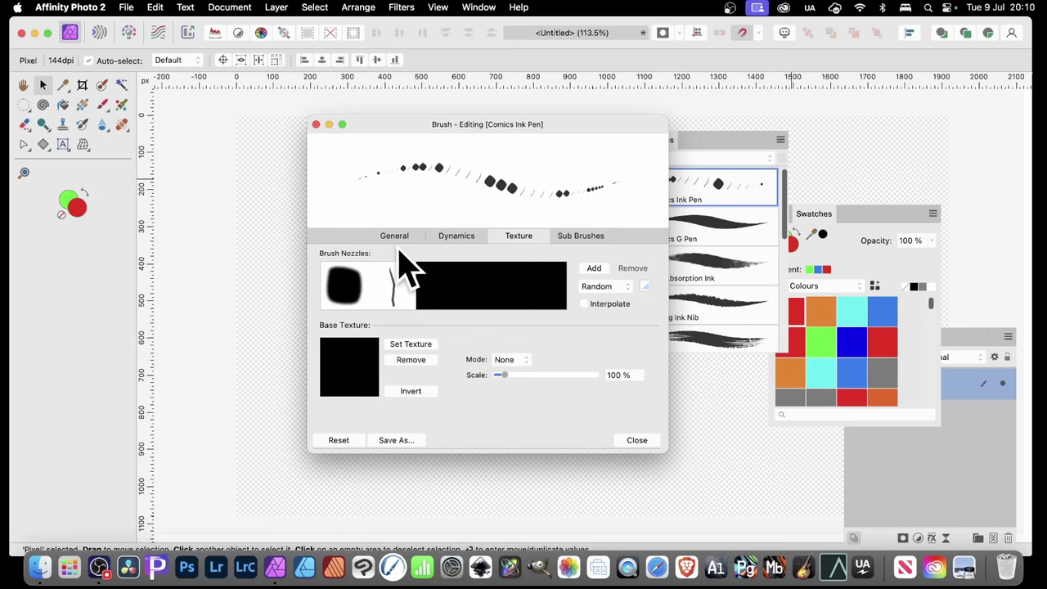
left_click(391, 288)
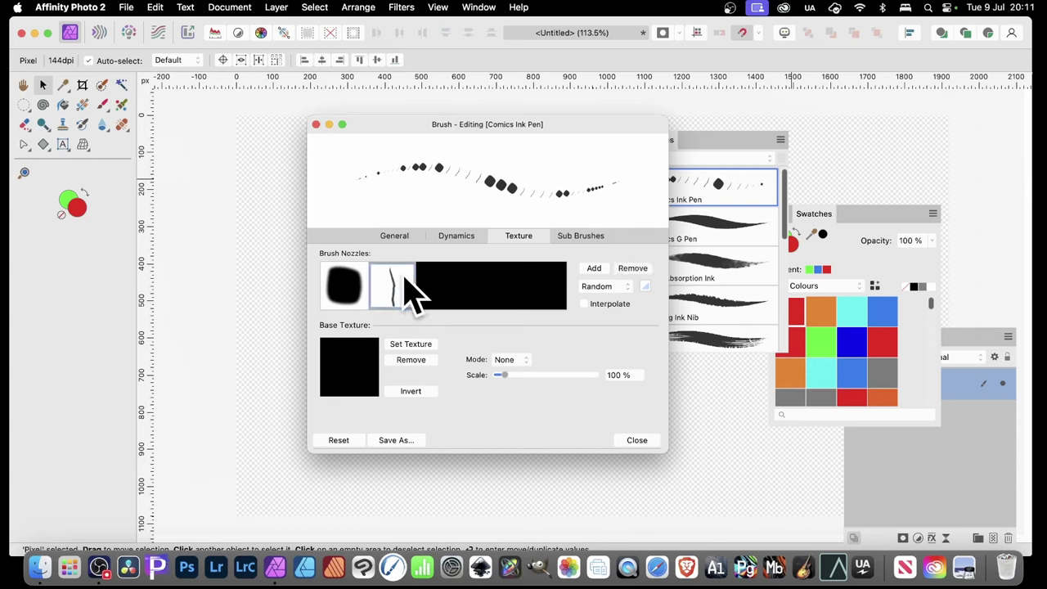
Step: Add 2.png and 3.png from the Desktop as further nozzles of the Comics Ink Pen brush
left_click(592, 268)
left_click(372, 221)
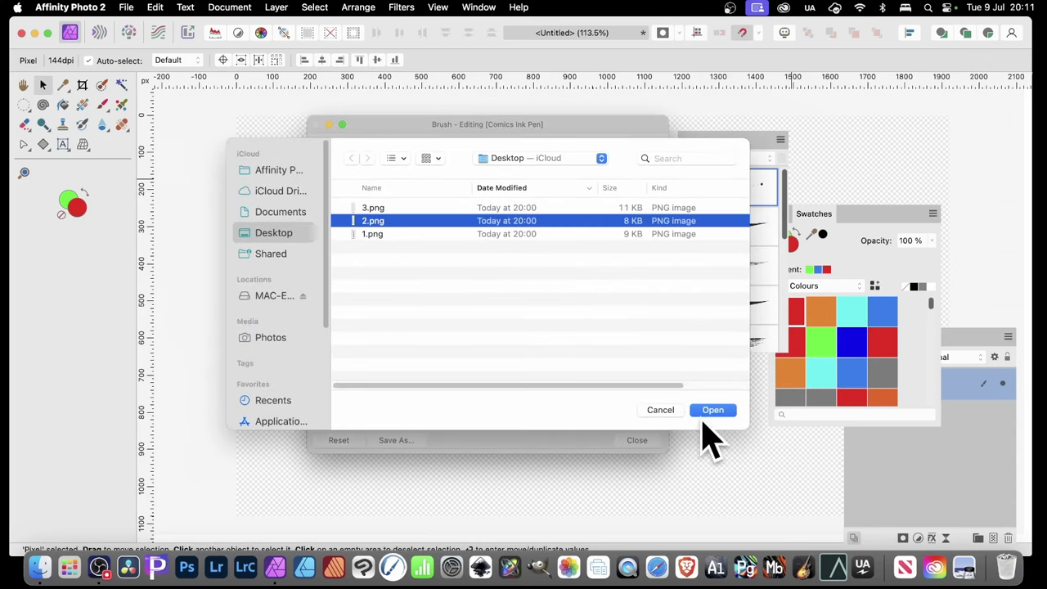
left_click(709, 410)
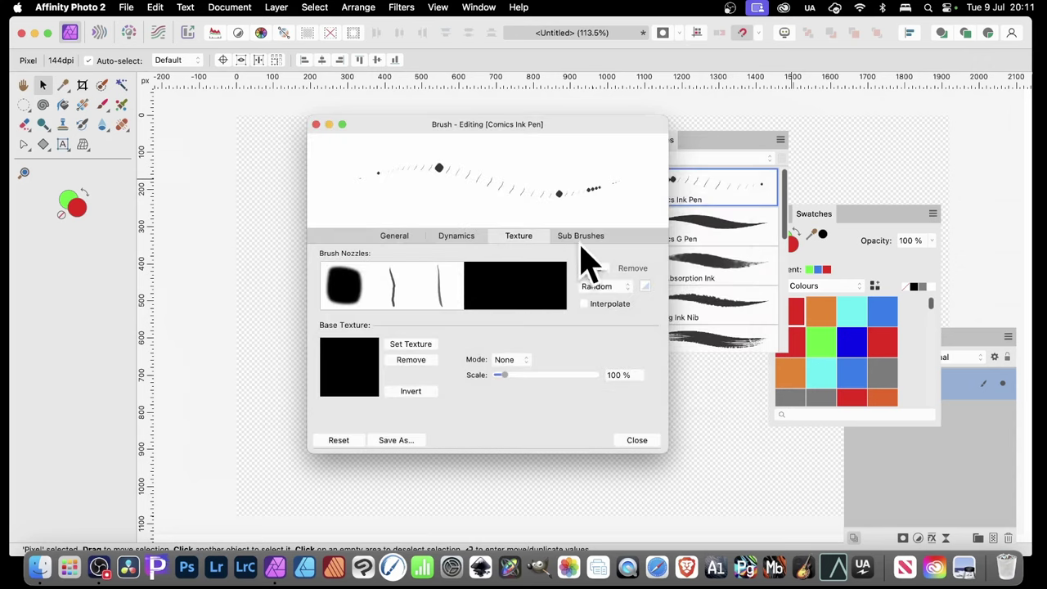
left_click(596, 271)
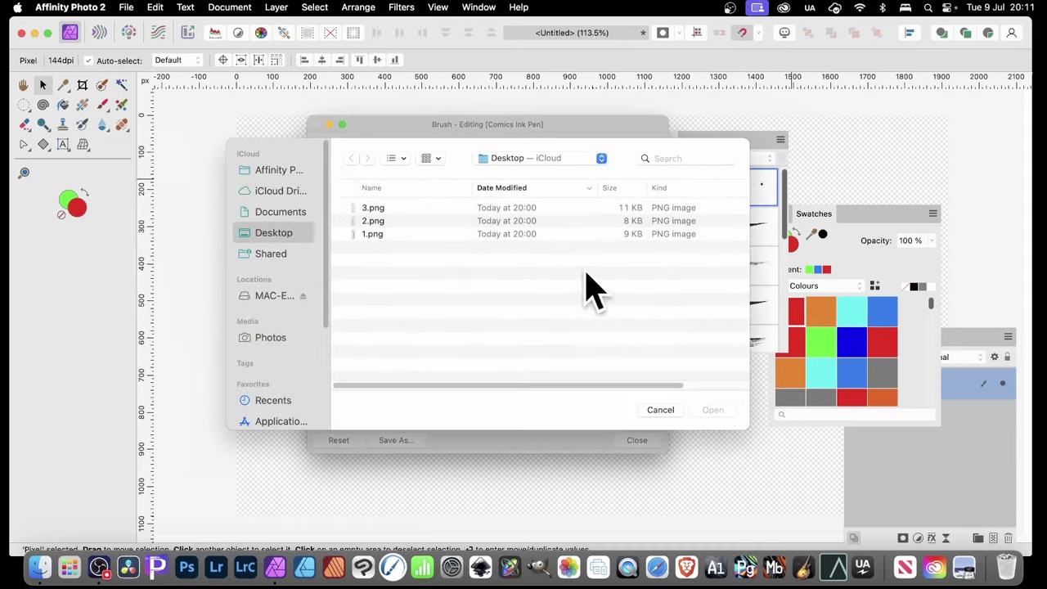
left_click(375, 209)
left_click(710, 410)
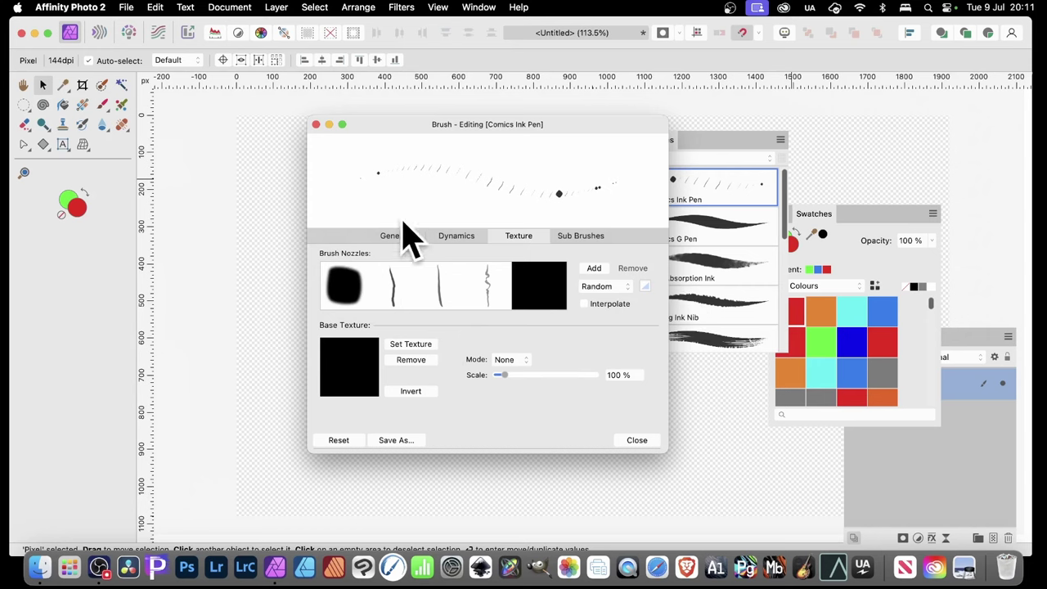
Step: Move the brush editing dialog off the canvas and paint green test strokes with the Paint Brush Tool
left_click_drag(468, 128, 697, 123)
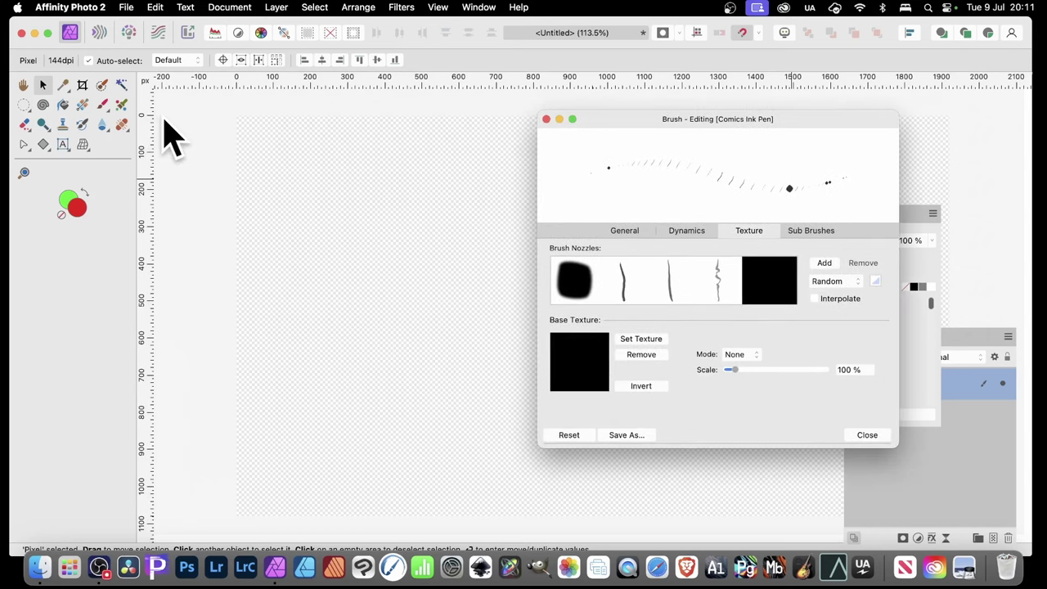
key("b")
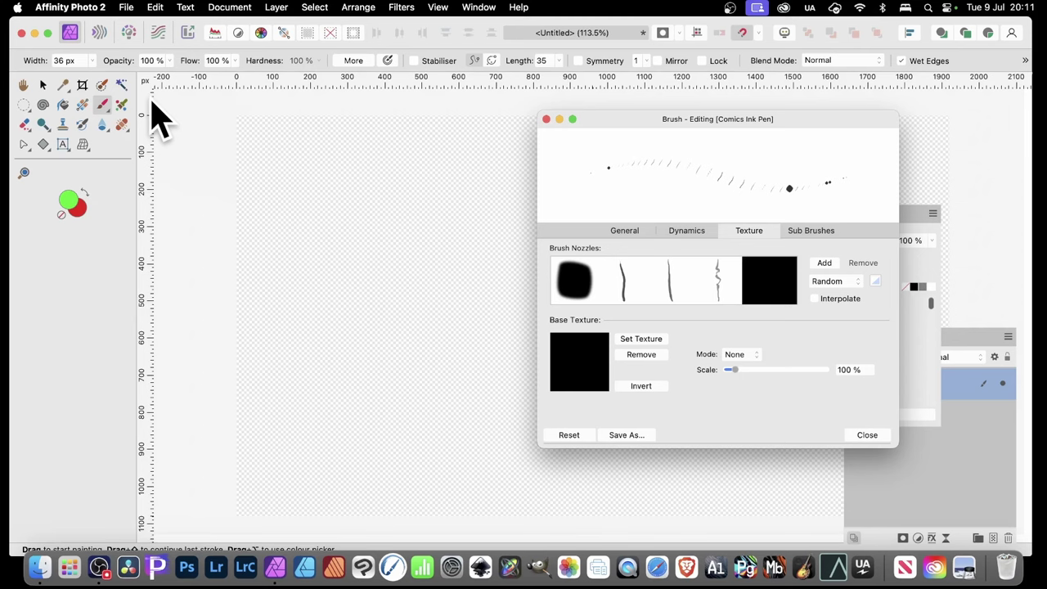
left_click(281, 174)
left_click(386, 219)
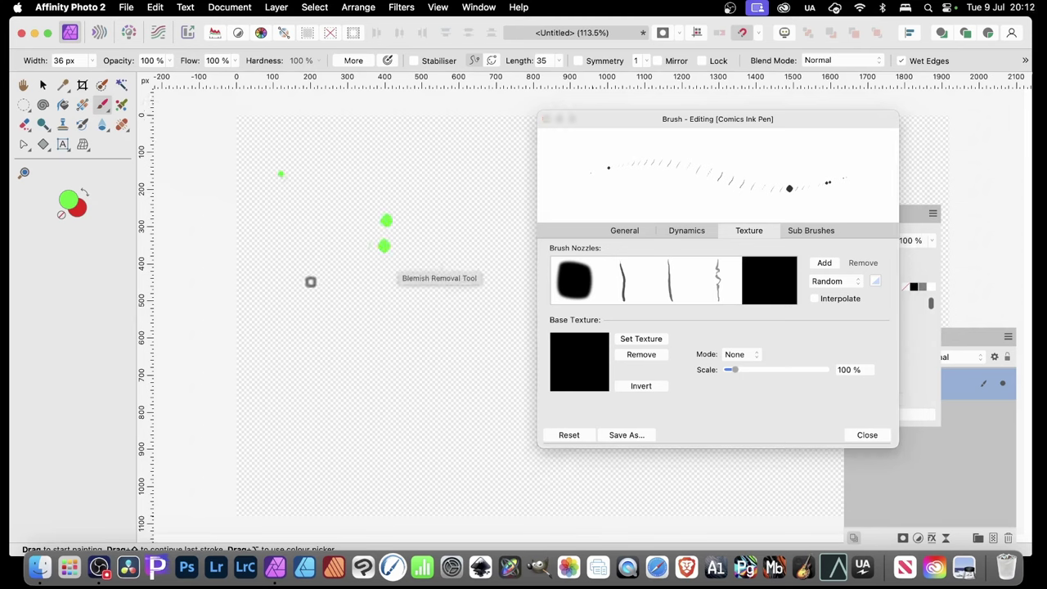
mouse_move(458, 227)
left_mouse_down()
mouse_move(457, 293)
mouse_move(325, 292)
mouse_move(416, 312)
mouse_move(475, 341)
mouse_move(357, 308)
mouse_move(333, 336)
left_mouse_up()
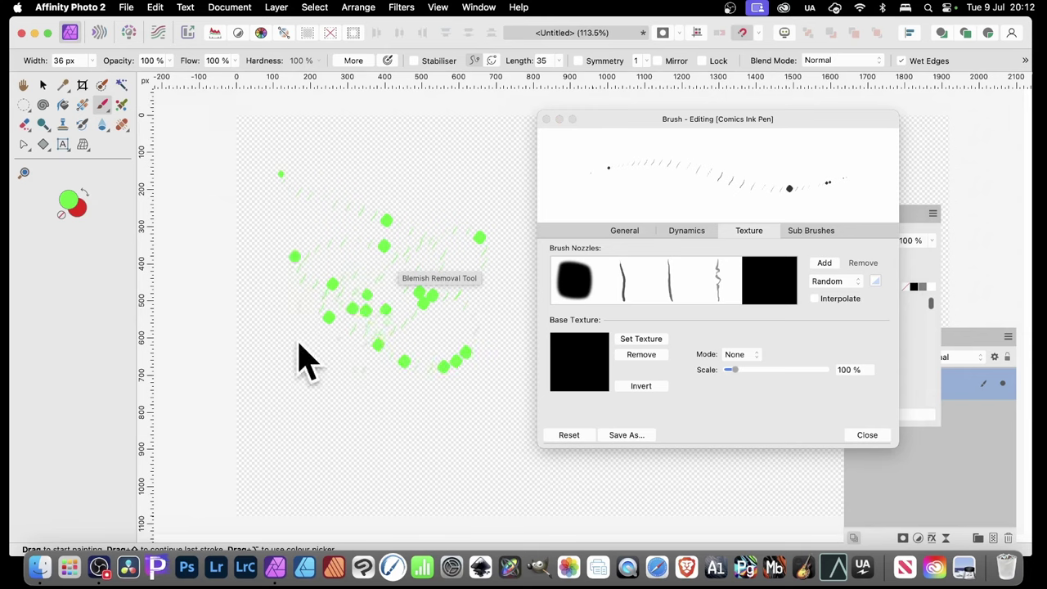
Step: Set the brush spacing to 17% and paint green test strokes across the upper part of the canvas
left_click(636, 229)
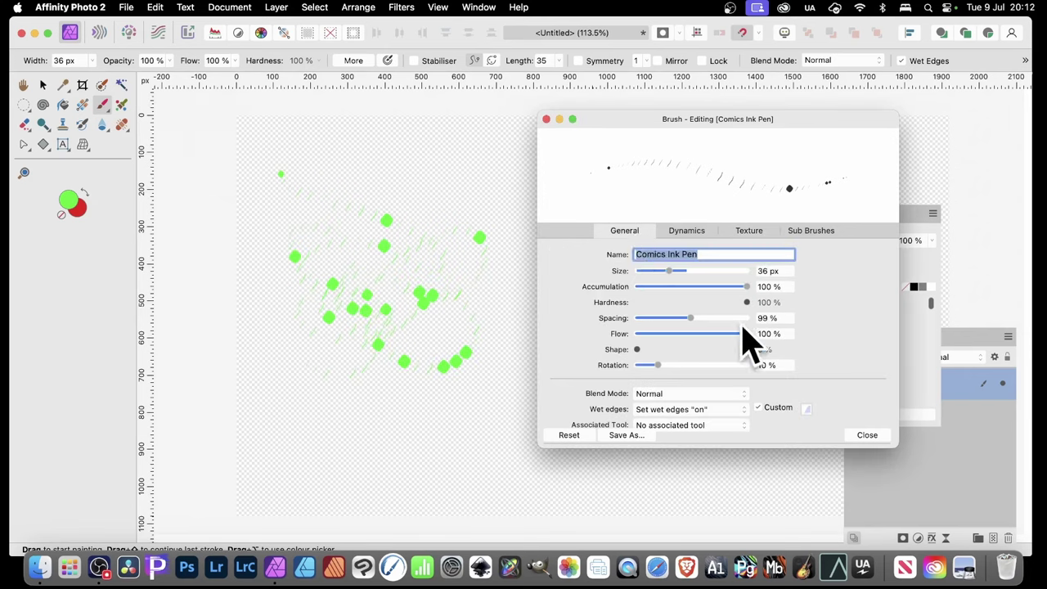
left_click_drag(682, 318, 646, 319)
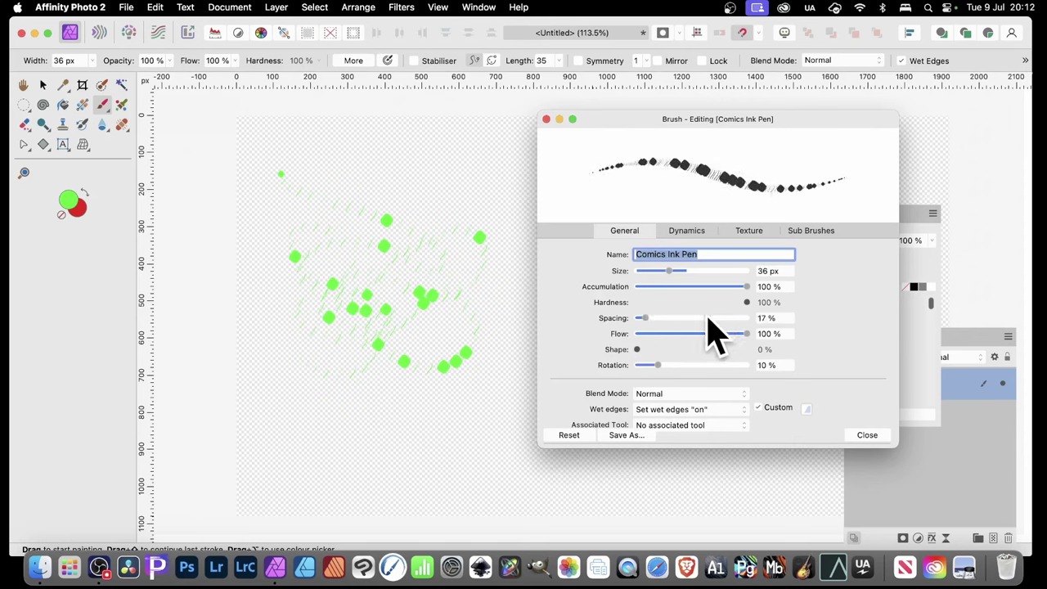
mouse_move(281, 135)
left_mouse_down()
mouse_move(417, 175)
mouse_move(445, 206)
mouse_move(346, 166)
mouse_move(265, 162)
mouse_move(391, 199)
mouse_move(413, 245)
mouse_move(258, 175)
mouse_move(430, 203)
mouse_move(281, 144)
mouse_move(500, 207)
left_mouse_up()
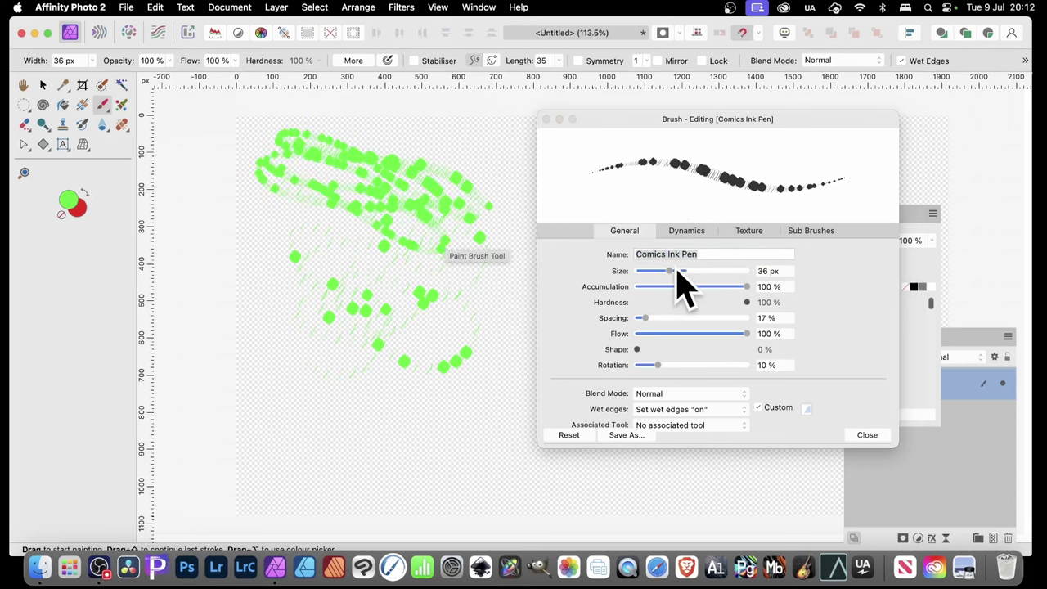
Step: Set the brush size to 83 px and paint test strokes in green and in red
left_click_drag(678, 271, 692, 273)
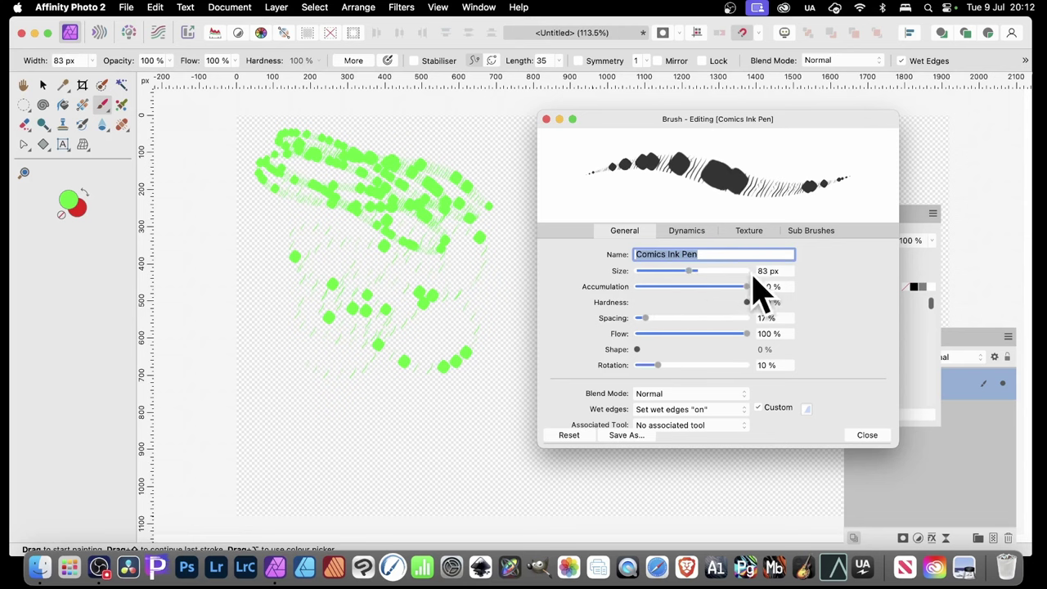
left_click_drag(276, 236, 467, 322)
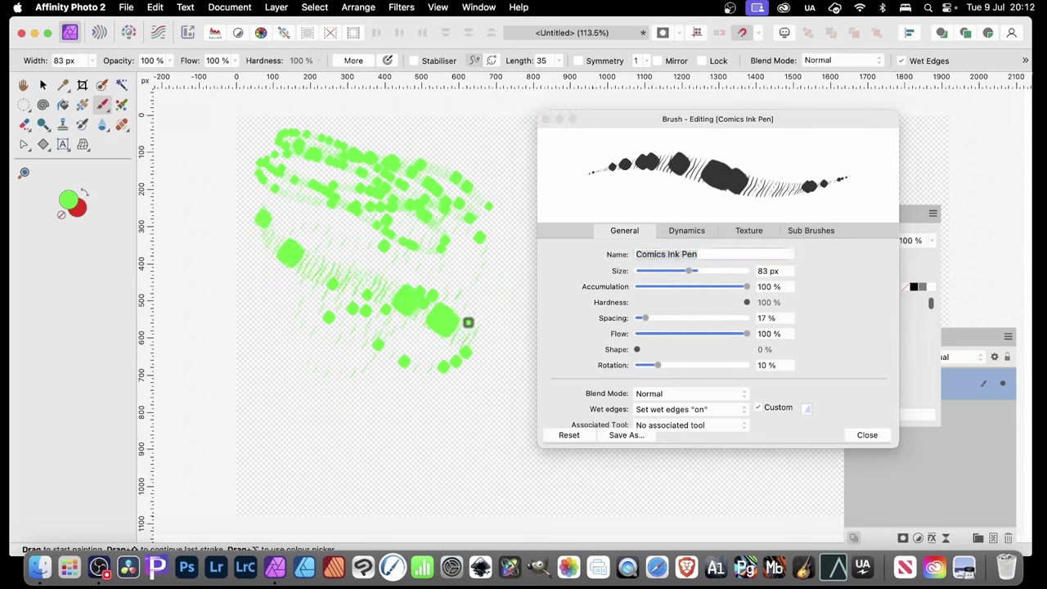
left_click(78, 207)
left_click(278, 219)
mouse_move(276, 220)
left_mouse_down()
mouse_move(439, 341)
mouse_move(346, 319)
mouse_move(373, 386)
mouse_move(371, 420)
left_mouse_up()
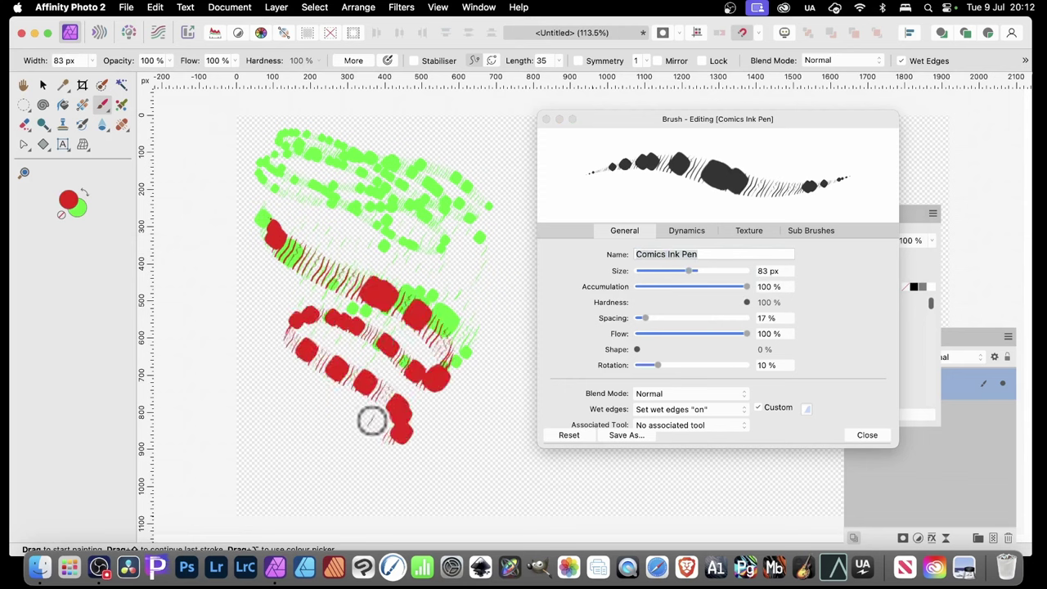
Step: Remove the original rounded-square nozzle from the brush's texture nozzles
left_click(749, 232)
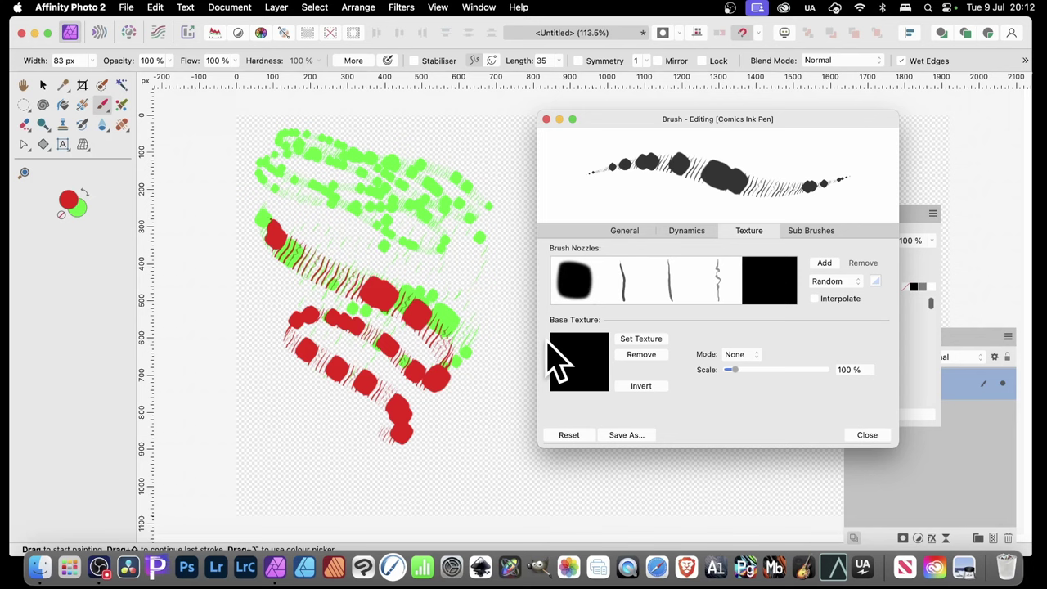
left_click(569, 278)
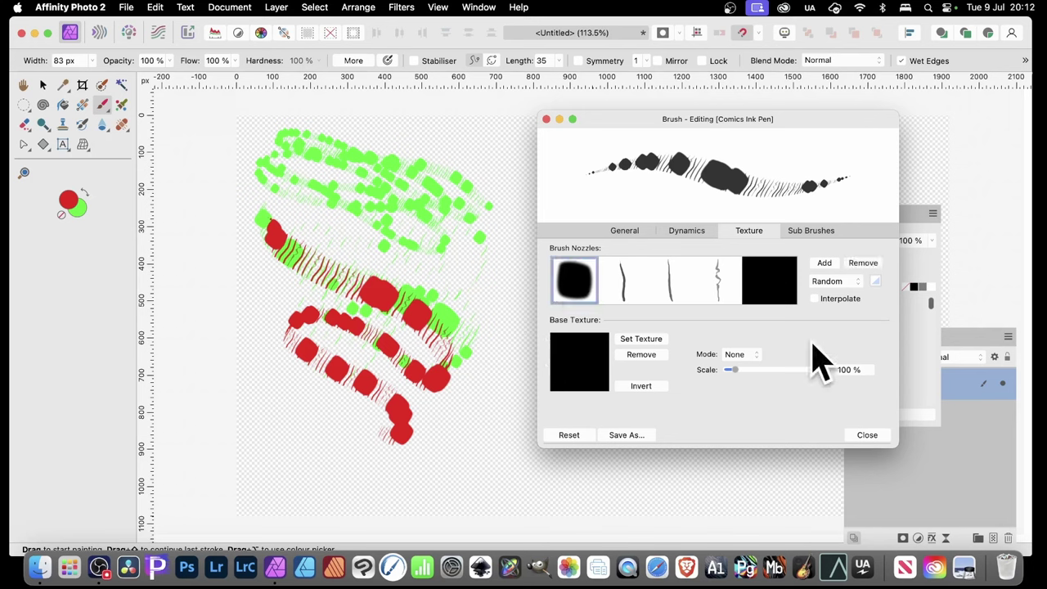
left_click(862, 263)
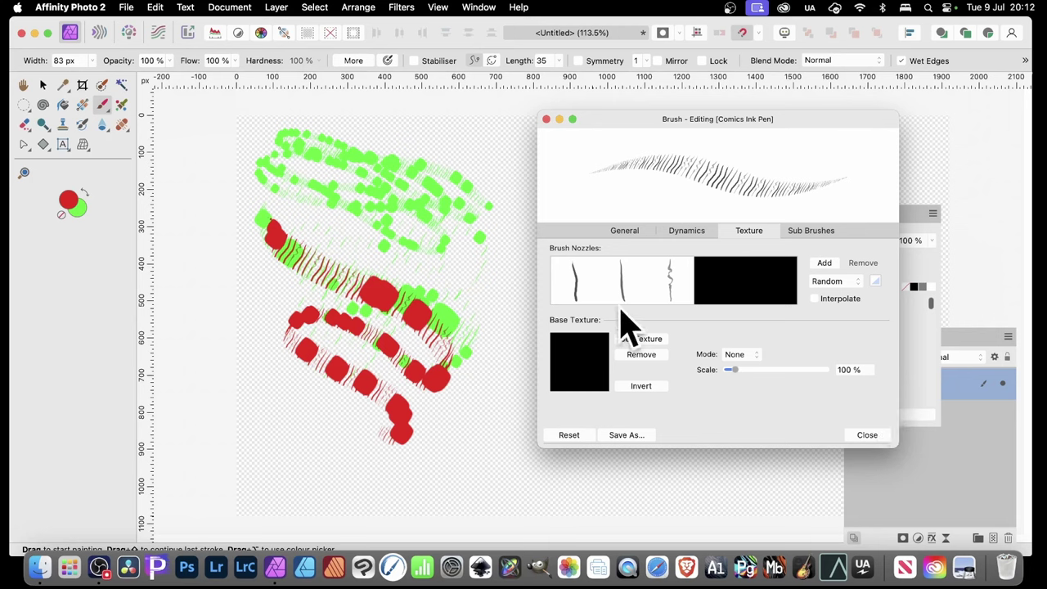
Step: Switch the nozzle order to Cyclic and paint a long red test stroke around the canvas
left_click(842, 285)
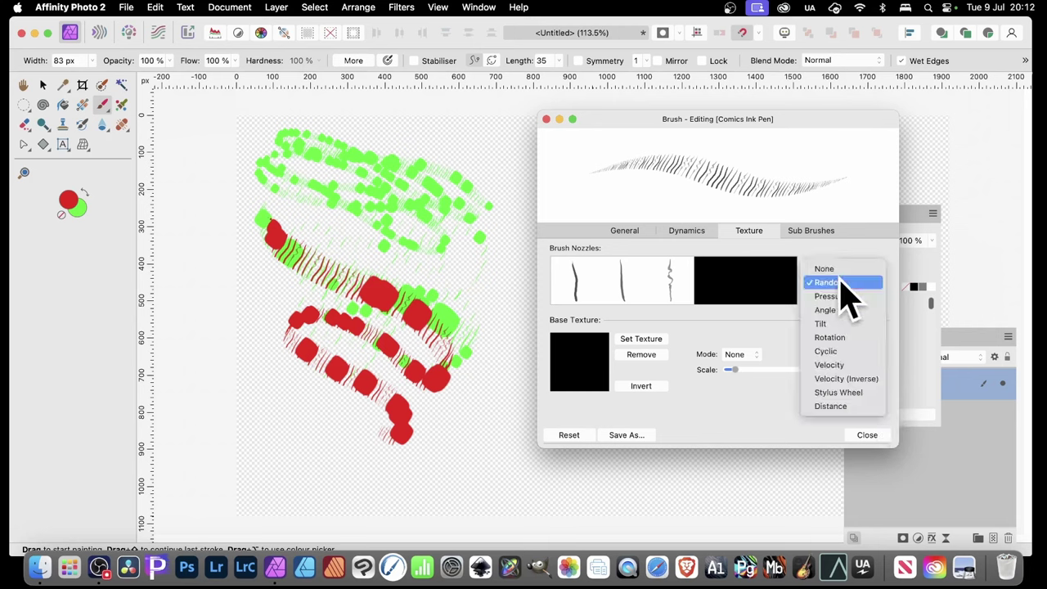
left_click(842, 351)
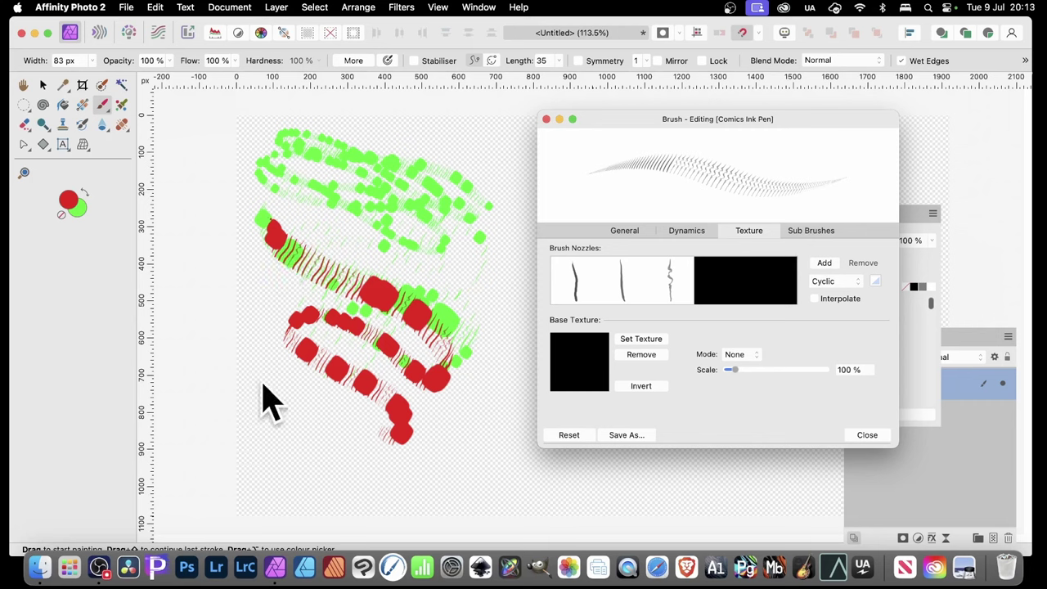
mouse_move(272, 404)
left_mouse_down()
mouse_move(421, 472)
mouse_move(459, 460)
mouse_move(575, 490)
mouse_move(699, 497)
mouse_move(763, 482)
mouse_move(773, 492)
mouse_move(757, 505)
mouse_move(617, 461)
mouse_move(468, 443)
mouse_move(458, 400)
mouse_move(503, 358)
mouse_move(467, 326)
mouse_move(394, 296)
mouse_move(374, 251)
mouse_move(455, 295)
mouse_move(302, 214)
left_mouse_up()
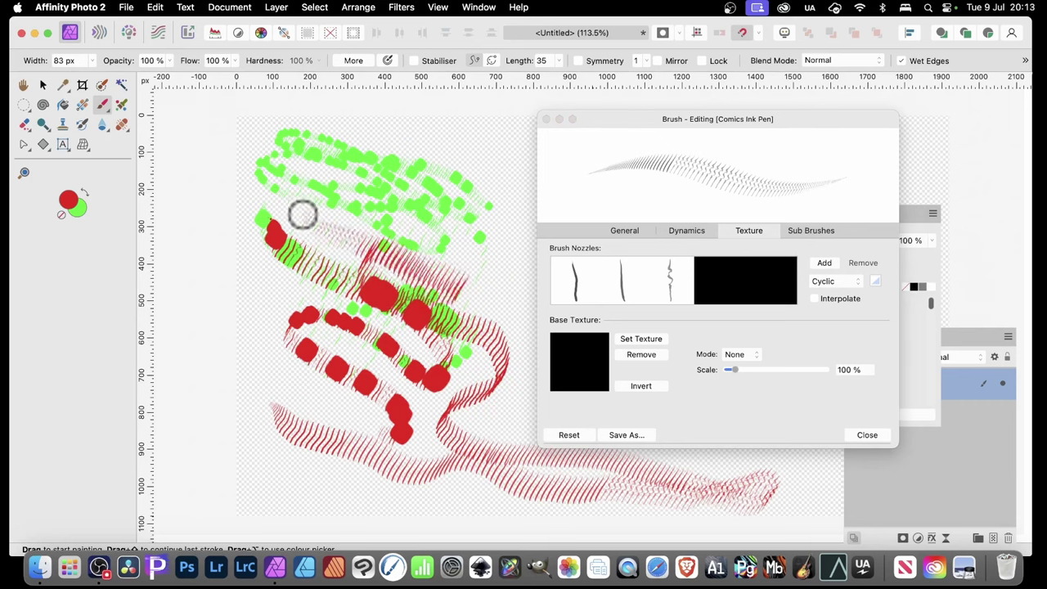
Step: Set the brush spacing to 7% and rotation to 8%, and paint dense red strokes over the upper green ones
left_click(636, 228)
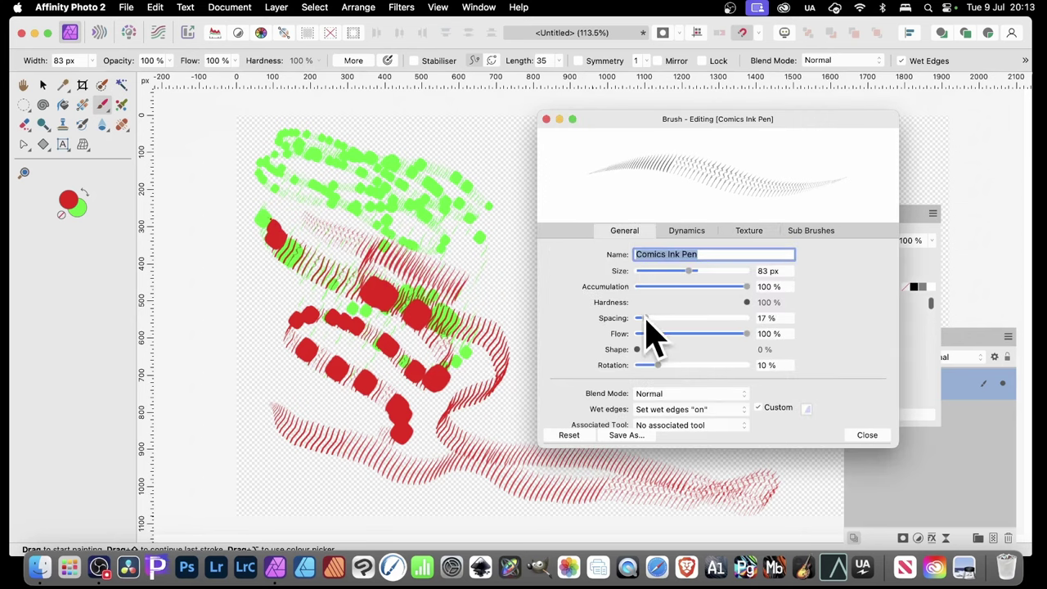
left_click_drag(646, 321, 642, 322)
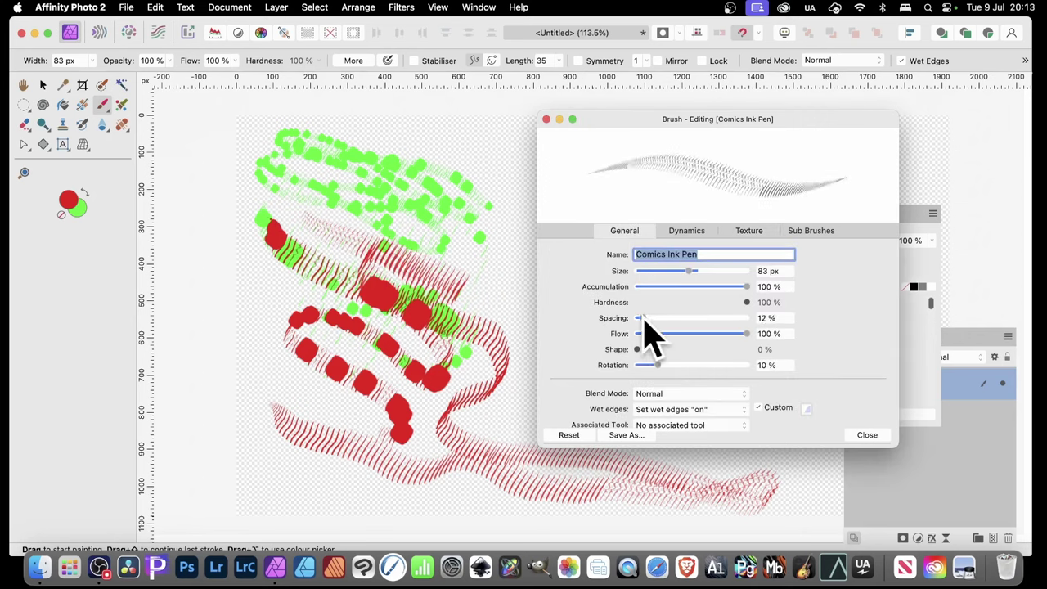
mouse_move(657, 365)
left_mouse_down()
mouse_move(692, 365)
mouse_move(651, 364)
left_mouse_up()
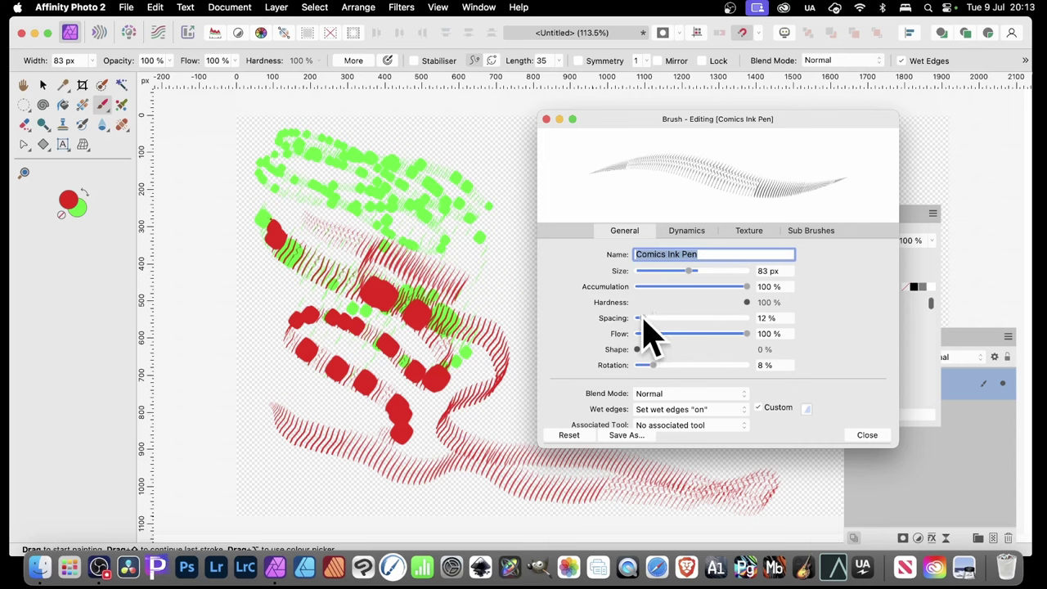
left_click_drag(643, 319, 640, 319)
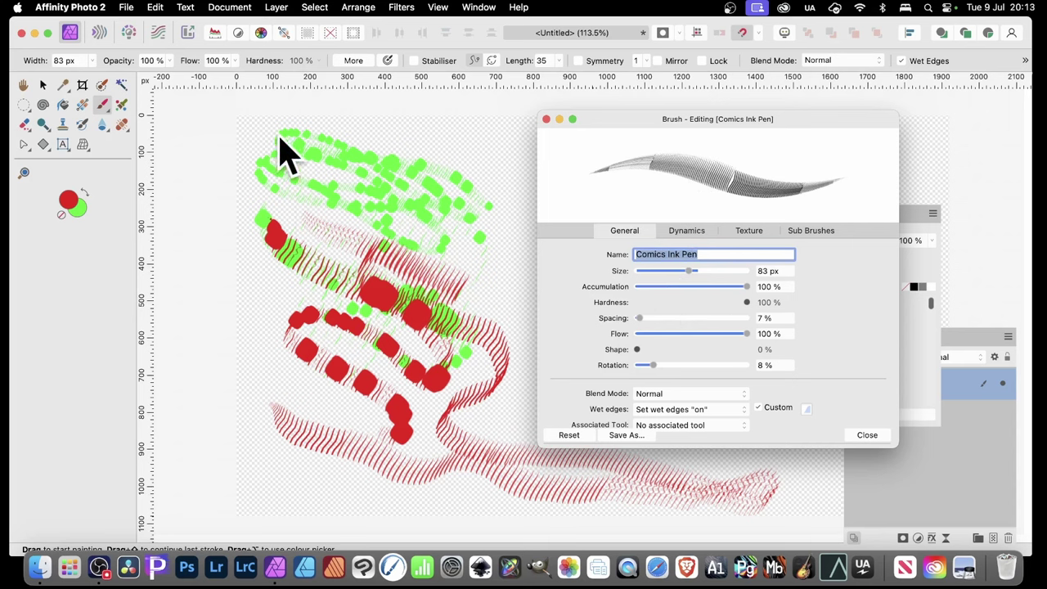
mouse_move(282, 137)
left_mouse_down()
mouse_move(412, 141)
mouse_move(467, 166)
mouse_move(423, 159)
mouse_move(472, 199)
mouse_move(364, 189)
mouse_move(428, 242)
mouse_move(281, 320)
left_mouse_up()
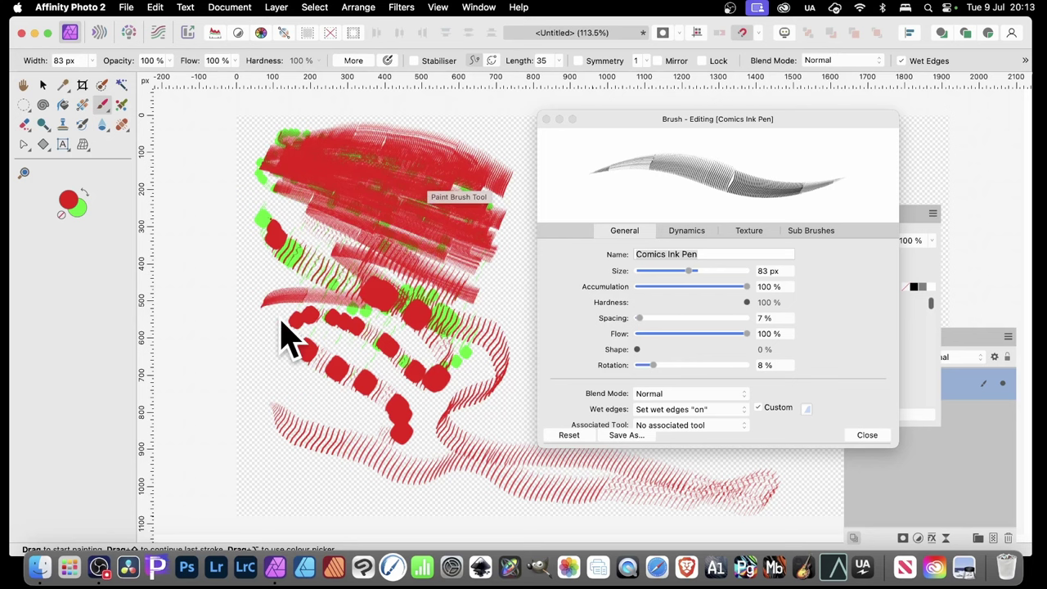
Step: Set the brush's hue jitter to 64% with the Random controller and paint multicoloured test strokes over the artwork
left_click(686, 229)
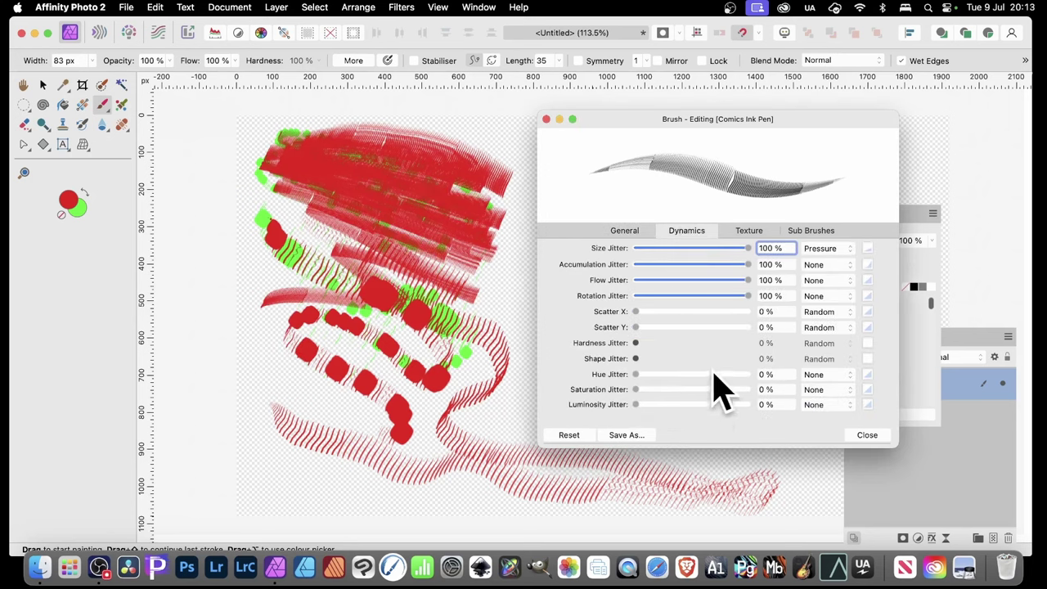
left_click_drag(641, 376, 707, 376)
mouse_move(299, 373)
left_mouse_down()
mouse_move(356, 418)
mouse_move(268, 368)
mouse_move(383, 411)
mouse_move(311, 390)
left_mouse_up()
mouse_move(327, 414)
left_mouse_down()
mouse_move(401, 427)
mouse_move(441, 400)
mouse_move(465, 406)
mouse_move(332, 330)
mouse_move(321, 309)
mouse_move(339, 288)
mouse_move(488, 300)
mouse_move(471, 272)
mouse_move(323, 133)
left_mouse_up()
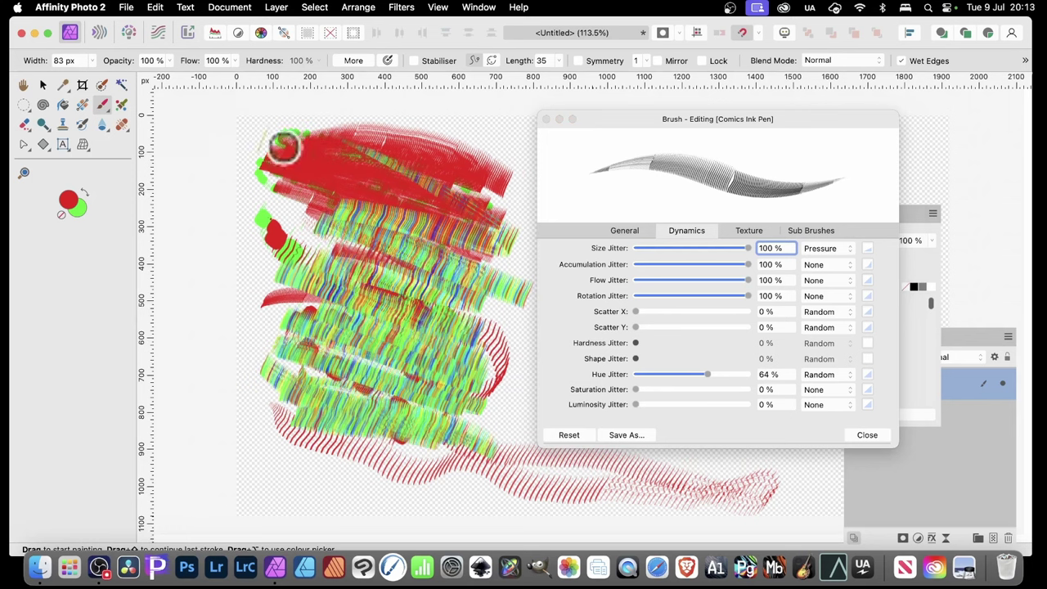
Step: Set the hue jitter to 97% with the Cyclic controller and paint test strokes near the canvas's lower edge
left_click(712, 378)
left_click_drag(723, 396, 756, 396)
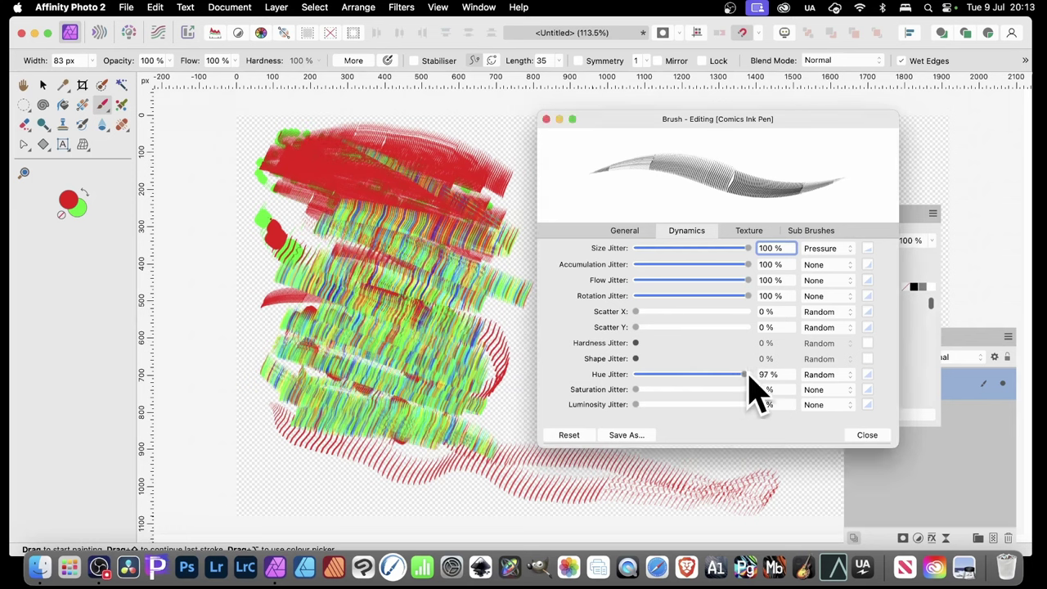
left_click(833, 376)
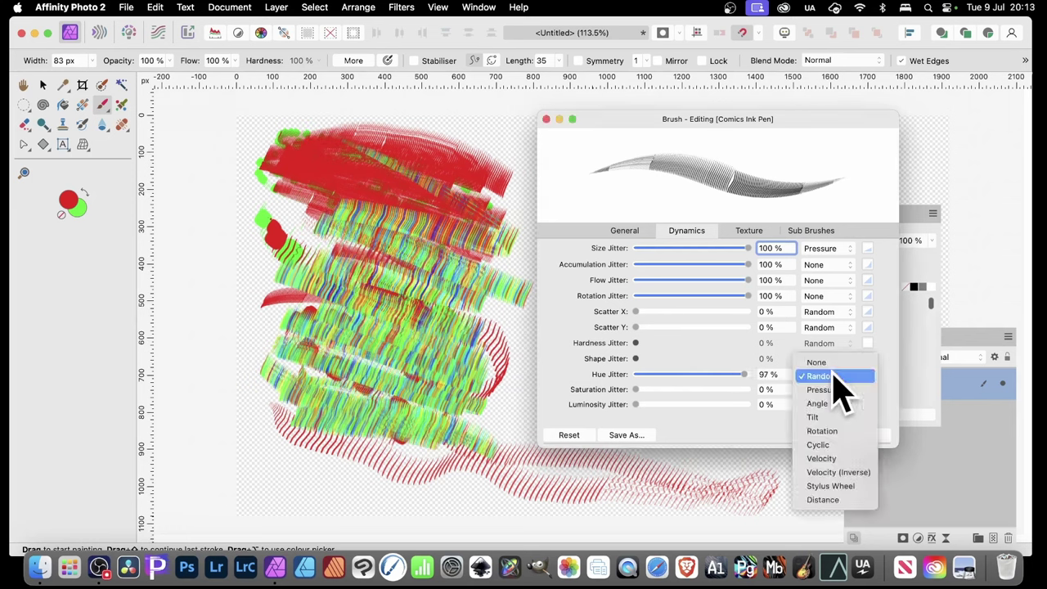
left_click(826, 445)
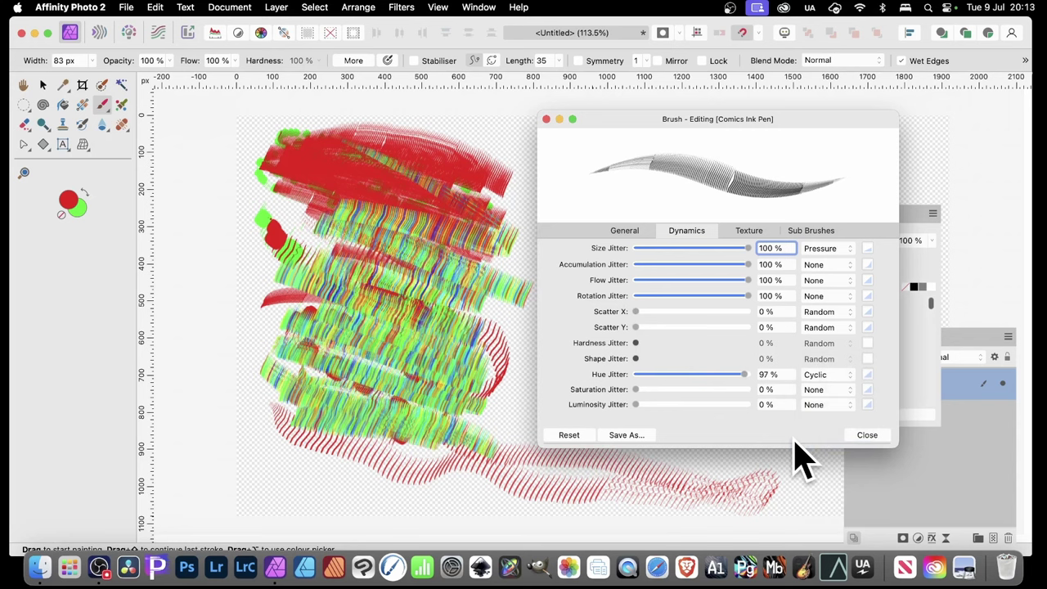
mouse_move(250, 450)
left_mouse_down()
mouse_move(327, 472)
mouse_move(458, 481)
mouse_move(283, 451)
mouse_move(351, 447)
mouse_move(479, 471)
mouse_move(286, 400)
left_mouse_up()
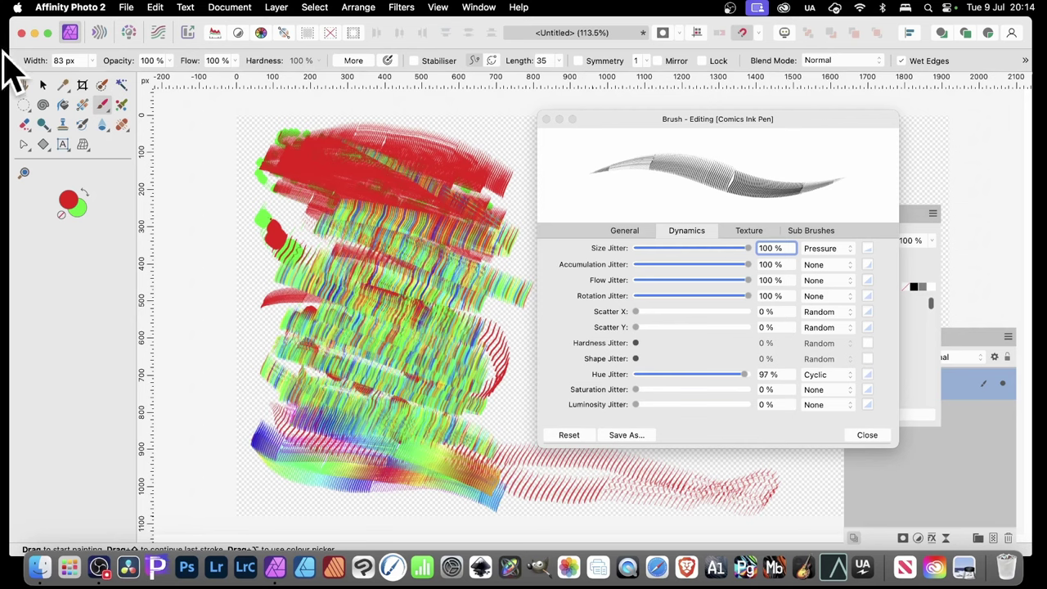
Step: Delete the painted pixel layer and paint fresh rainbow strokes on the empty canvas with the Paint Brush Tool
left_click(43, 84)
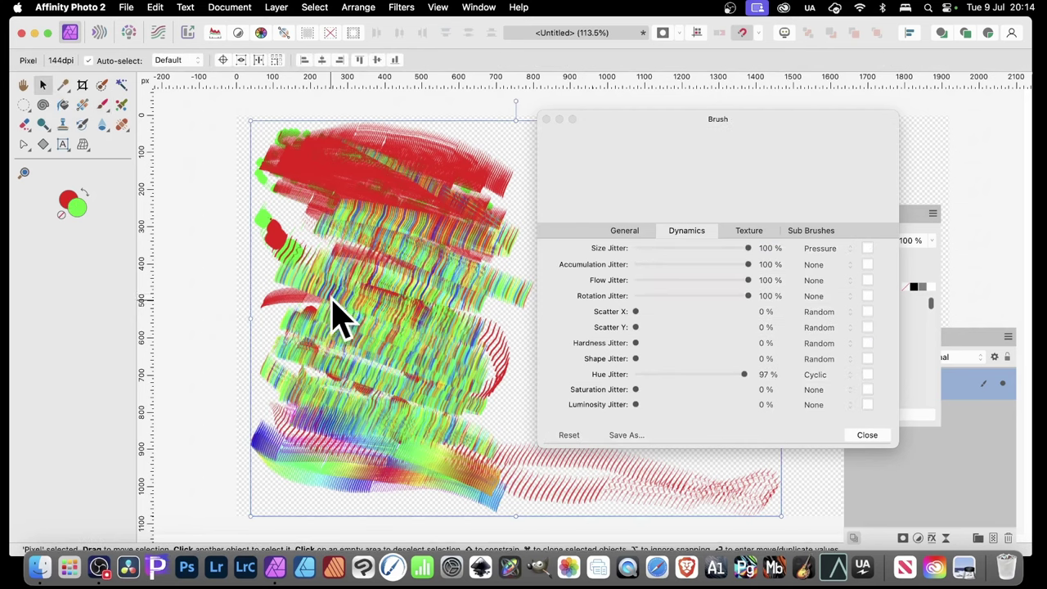
key("Delete")
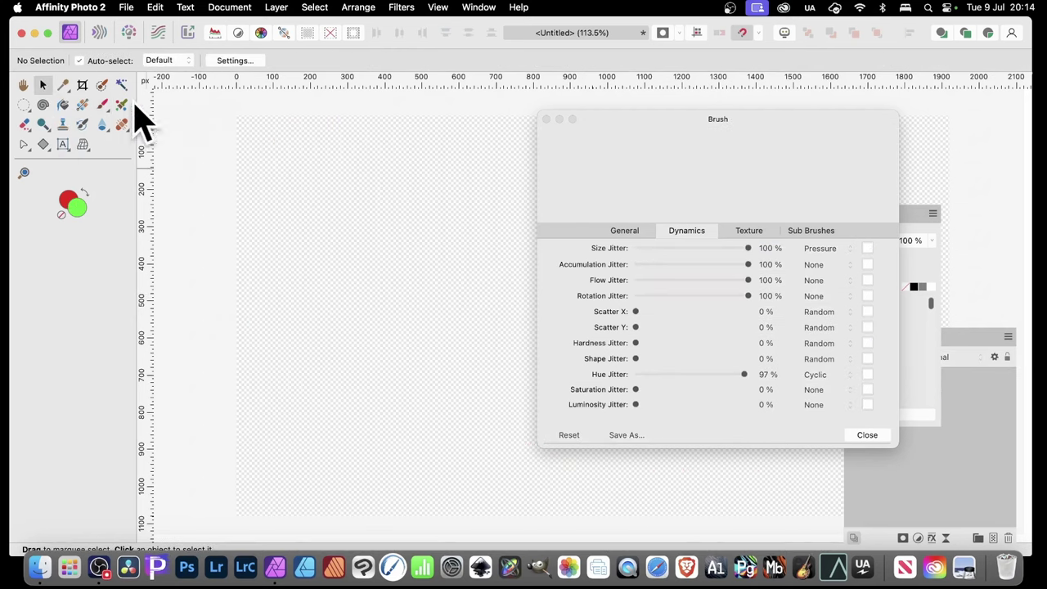
left_click(102, 105)
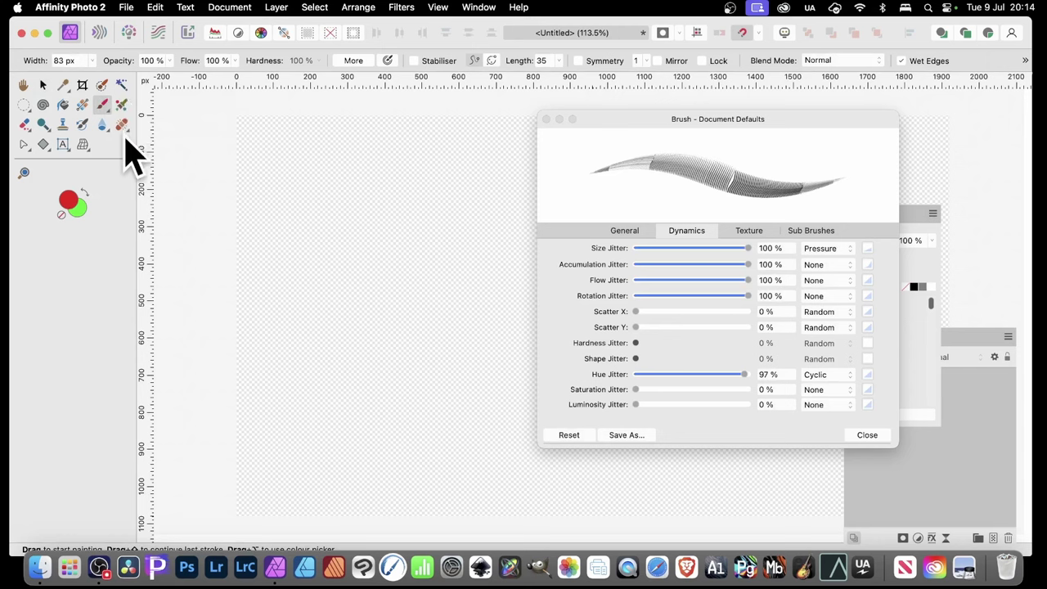
mouse_move(272, 137)
left_mouse_down()
mouse_move(344, 173)
mouse_move(462, 201)
mouse_move(487, 225)
mouse_move(284, 179)
mouse_move(277, 196)
mouse_move(451, 244)
mouse_move(287, 218)
mouse_move(455, 274)
mouse_move(257, 256)
mouse_move(422, 303)
left_mouse_up()
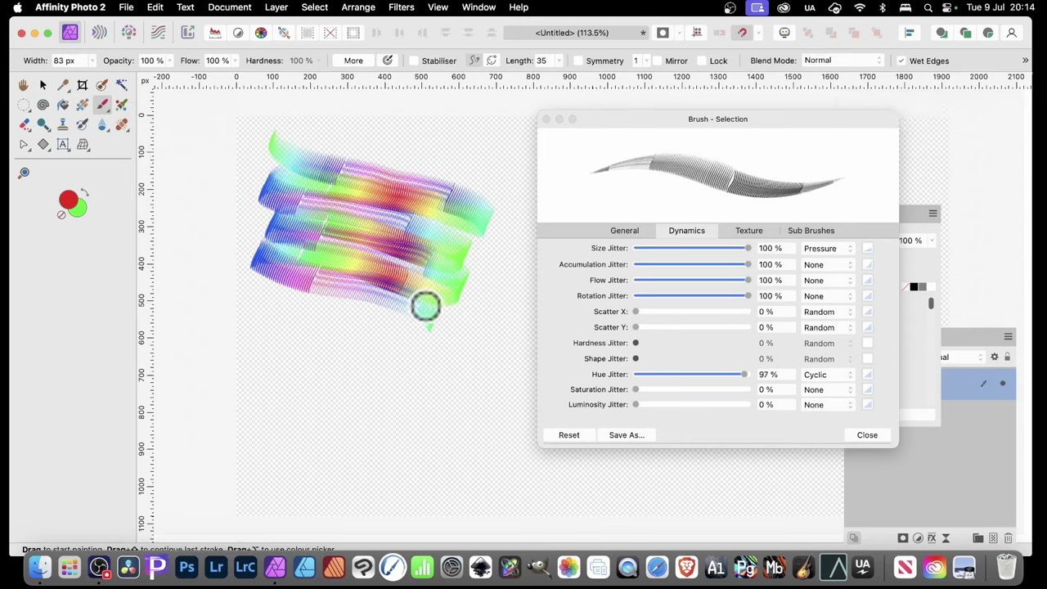
Step: Set the brush spacing to 1% and paint looping rainbow ribbon strokes down the canvas
left_click(631, 231)
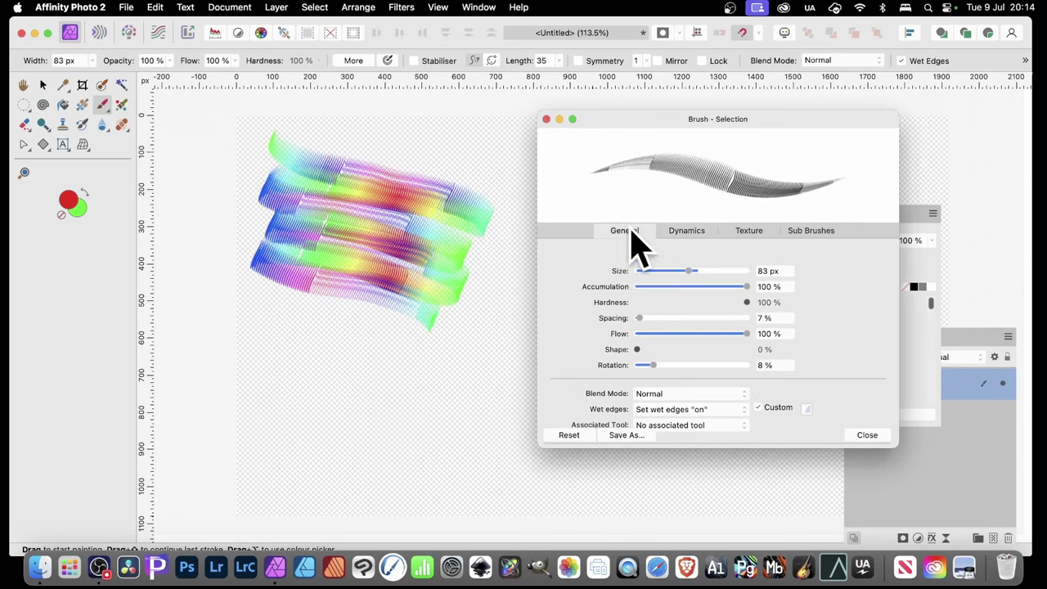
left_click_drag(648, 318, 637, 318)
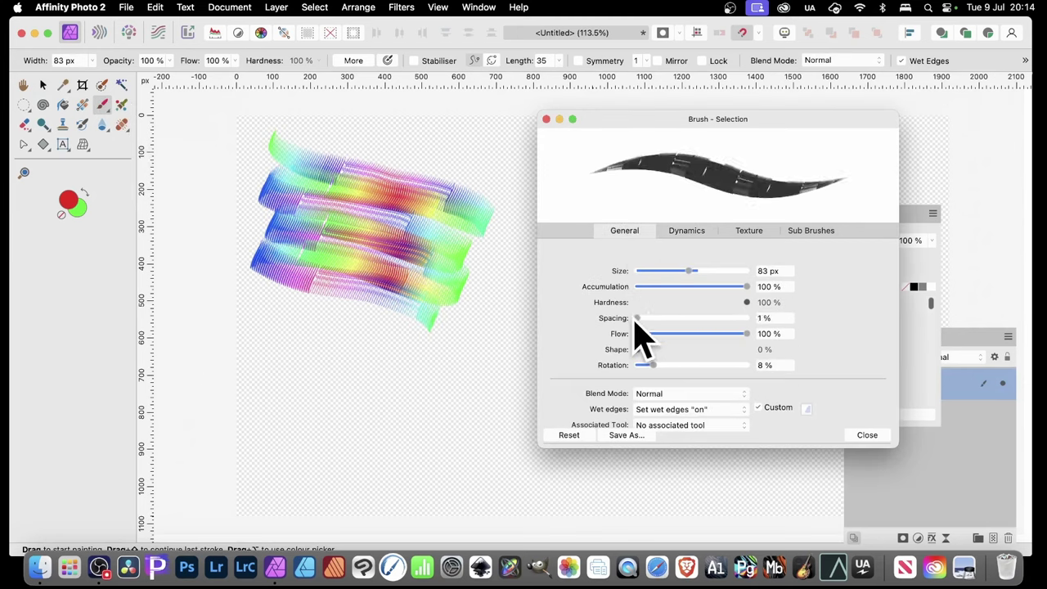
mouse_move(280, 299)
left_mouse_down()
mouse_move(445, 357)
mouse_move(446, 374)
mouse_move(345, 336)
mouse_move(319, 352)
mouse_move(451, 393)
mouse_move(378, 384)
mouse_move(301, 395)
mouse_move(509, 466)
mouse_move(306, 408)
mouse_move(499, 480)
mouse_move(285, 434)
mouse_move(480, 485)
mouse_move(434, 386)
mouse_move(446, 326)
mouse_move(481, 298)
mouse_move(486, 264)
mouse_move(452, 291)
mouse_move(302, 283)
mouse_move(322, 196)
mouse_move(497, 172)
mouse_move(366, 150)
mouse_move(326, 198)
mouse_move(316, 146)
mouse_move(276, 242)
mouse_move(401, 180)
mouse_move(378, 148)
mouse_move(497, 187)
mouse_move(311, 319)
left_mouse_up()
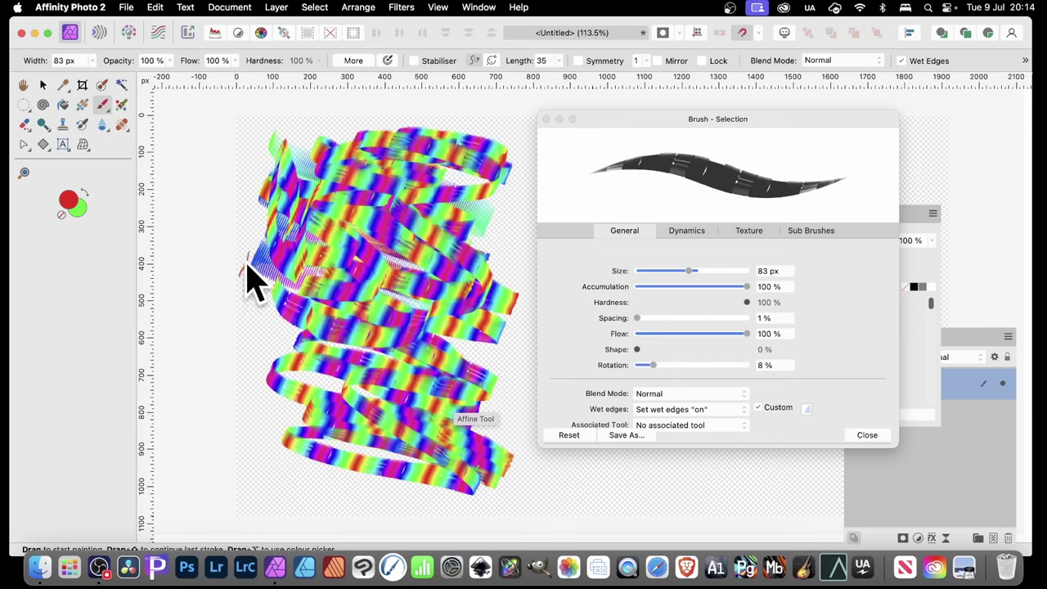
Step: Set the brush's rotation jitter controller to Random and paint spiky multicoloured strokes over the rainbow ribbons
left_click(698, 231)
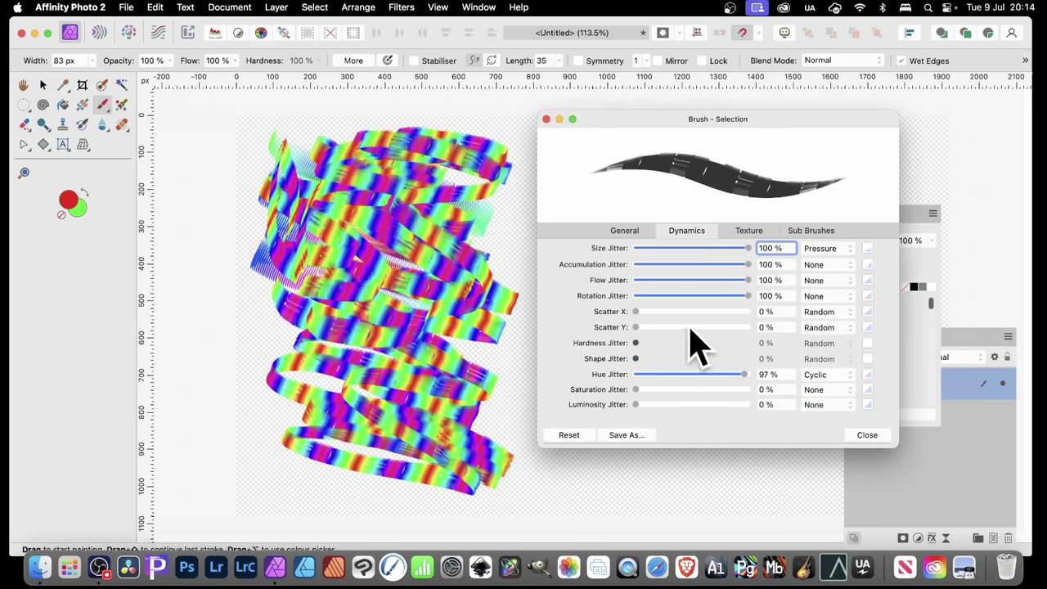
left_click_drag(675, 299, 757, 299)
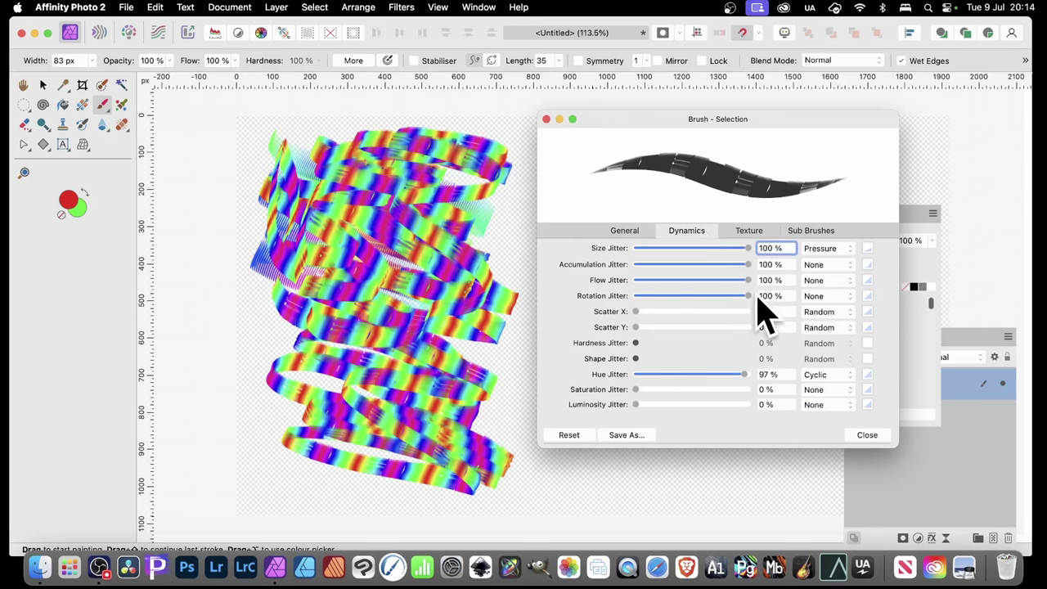
left_click(825, 296)
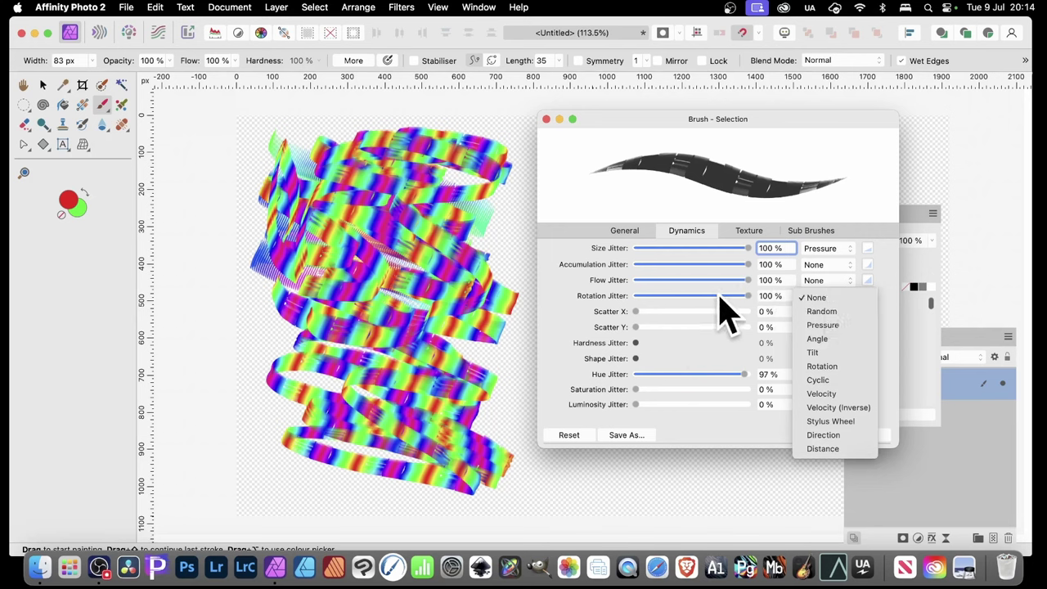
left_click(783, 315)
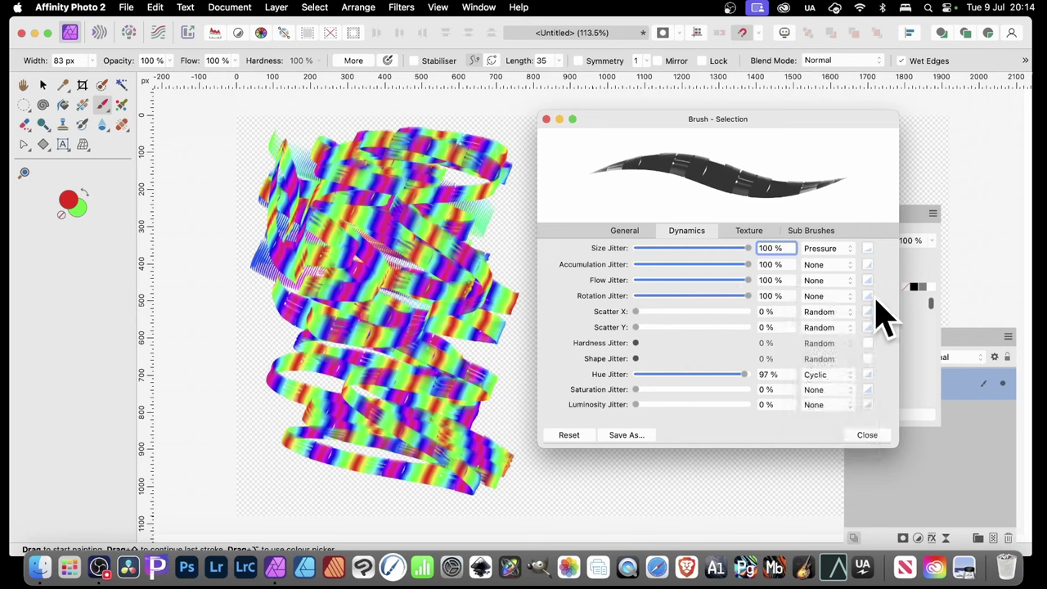
left_click(834, 299)
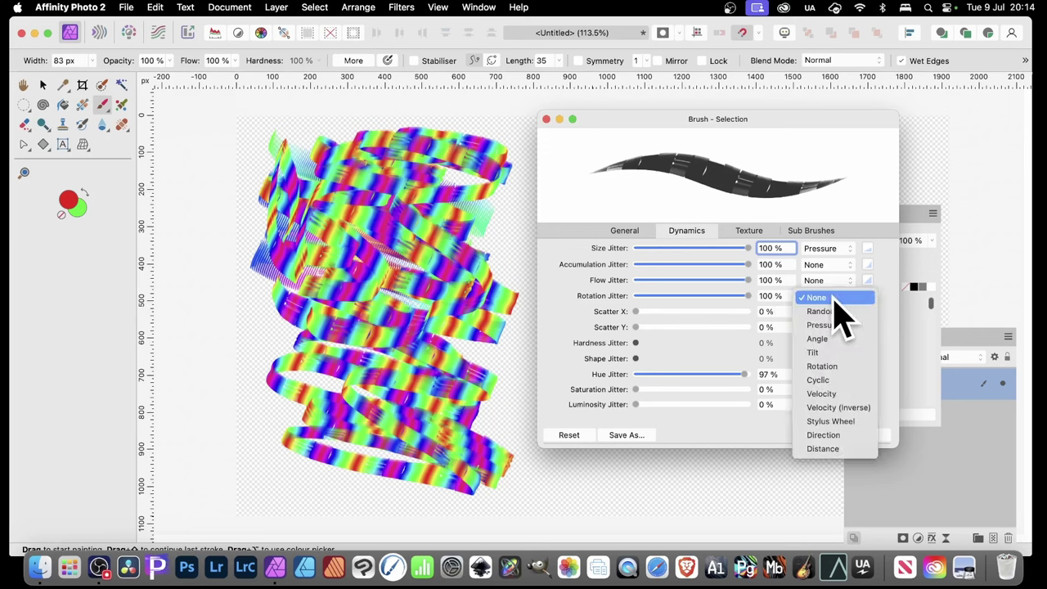
left_click(834, 314)
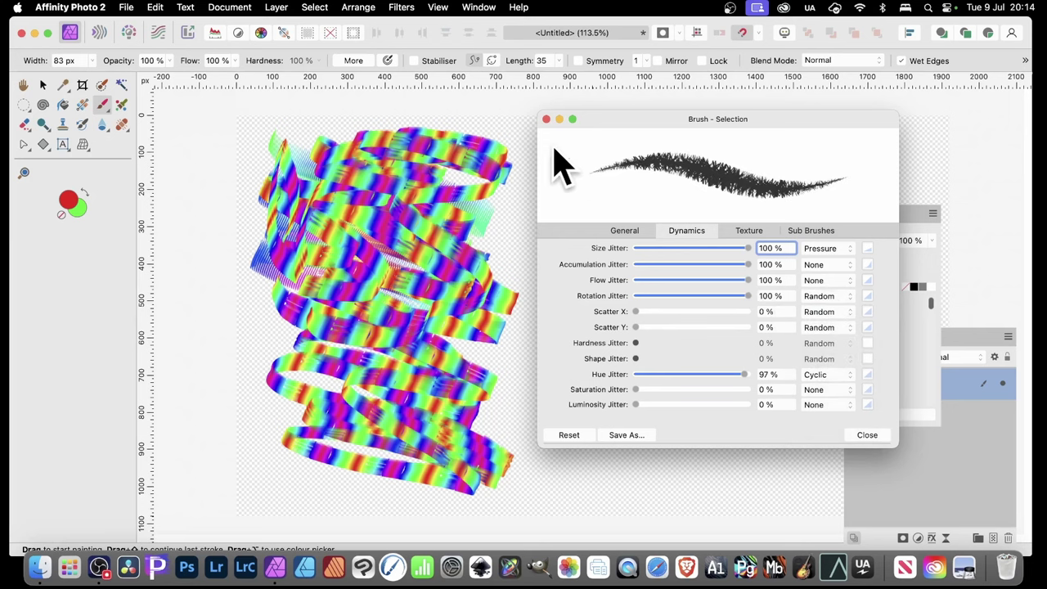
mouse_move(300, 140)
left_mouse_down()
mouse_move(432, 187)
mouse_move(303, 156)
mouse_move(353, 189)
mouse_move(365, 163)
mouse_move(397, 139)
mouse_move(287, 159)
mouse_move(413, 344)
mouse_move(275, 310)
mouse_move(447, 304)
mouse_move(397, 214)
left_mouse_up()
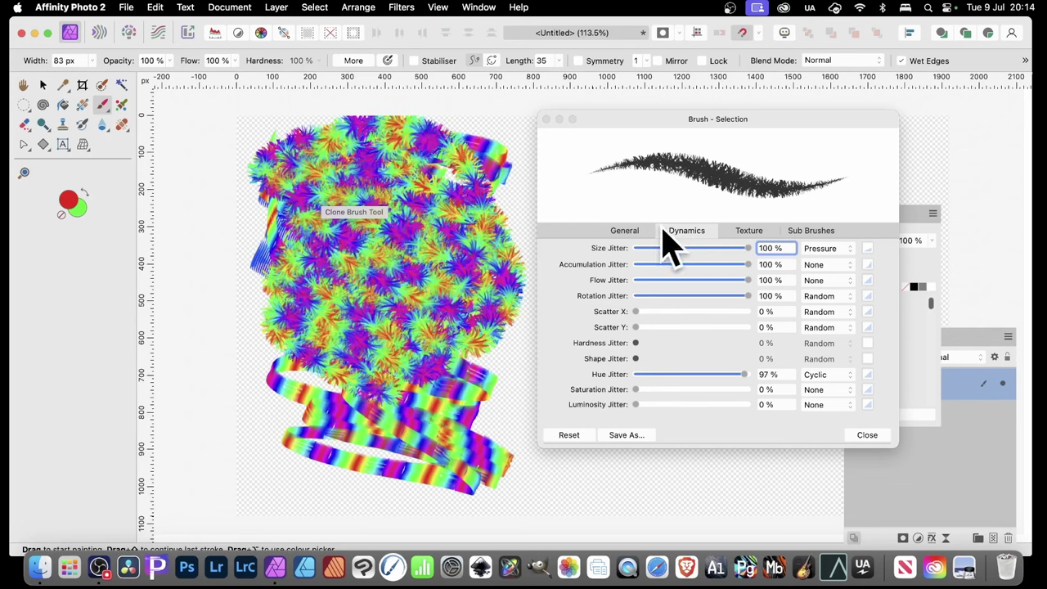
Step: Enlarge the brush to 227.2 px and paint large furry rainbow strokes across the canvas
left_click(619, 233)
left_click_drag(703, 273, 708, 288)
mouse_move(346, 182)
left_mouse_down()
mouse_move(466, 229)
mouse_move(495, 298)
mouse_move(320, 174)
mouse_move(329, 219)
mouse_move(466, 304)
mouse_move(418, 350)
mouse_move(267, 218)
mouse_move(478, 408)
mouse_move(341, 332)
mouse_move(460, 473)
mouse_move(355, 242)
mouse_move(427, 447)
mouse_move(431, 265)
mouse_move(383, 353)
mouse_move(327, 166)
mouse_move(378, 431)
mouse_move(414, 147)
mouse_move(453, 377)
mouse_move(398, 207)
mouse_move(445, 325)
mouse_move(423, 238)
mouse_move(404, 379)
mouse_move(494, 231)
mouse_move(469, 406)
mouse_move(420, 178)
mouse_move(470, 370)
mouse_move(373, 262)
mouse_move(380, 342)
mouse_move(290, 347)
mouse_move(259, 403)
mouse_move(472, 440)
mouse_move(522, 487)
mouse_move(691, 487)
left_mouse_up()
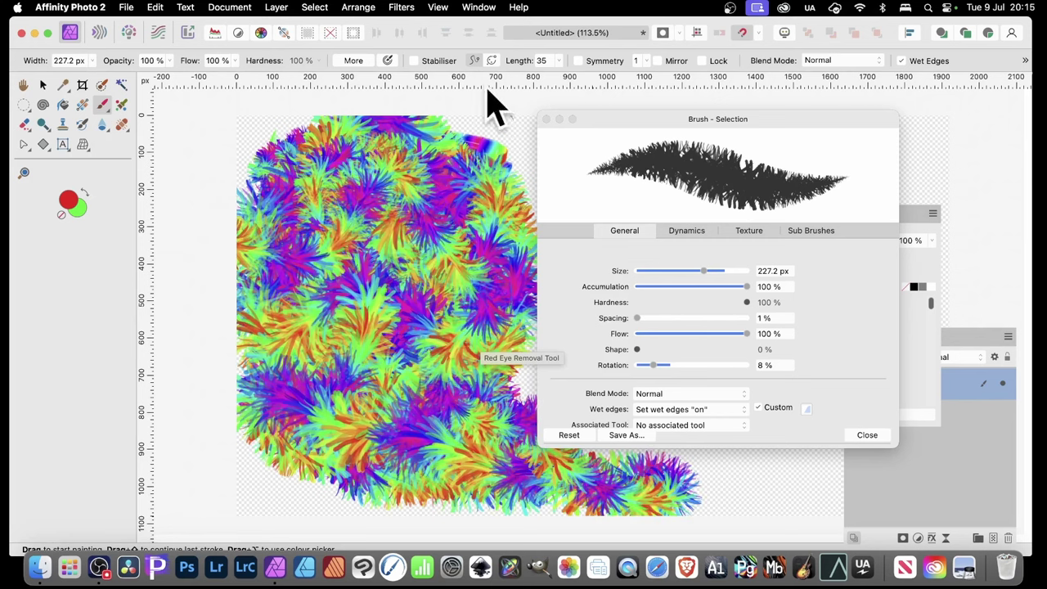
left_click_drag(626, 118, 755, 124)
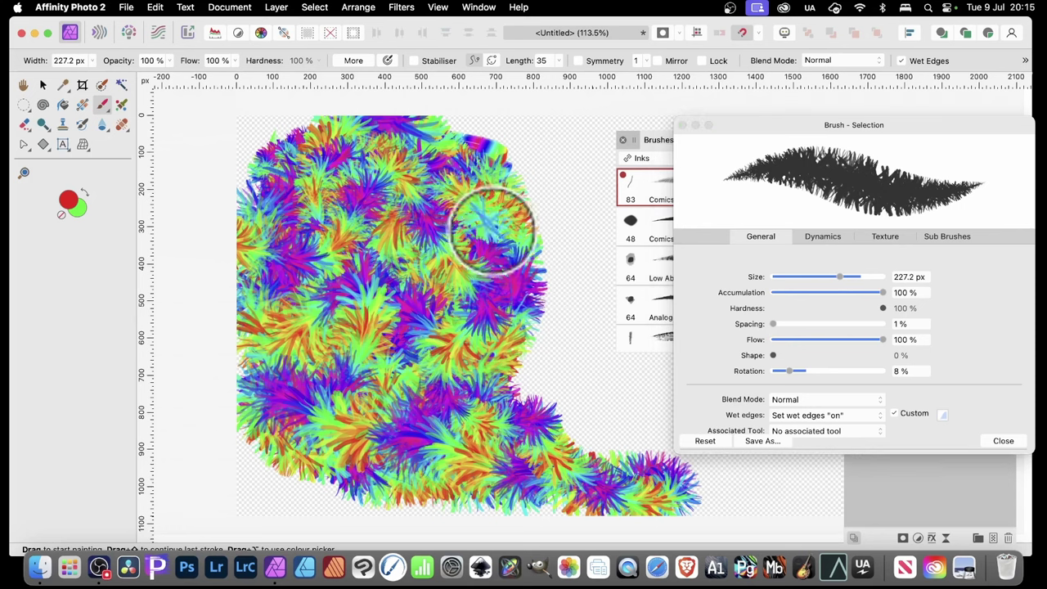
mouse_move(493, 228)
left_mouse_down()
mouse_move(501, 385)
mouse_move(495, 196)
mouse_move(517, 362)
mouse_move(476, 243)
mouse_move(516, 369)
left_mouse_up()
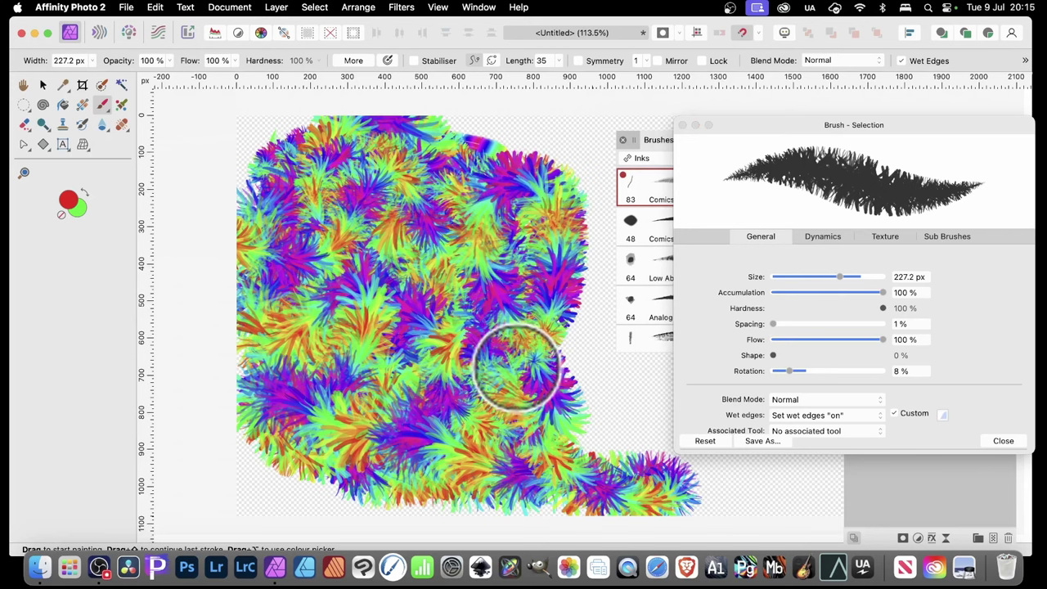
mouse_move(517, 369)
left_mouse_down()
mouse_move(536, 351)
mouse_move(547, 177)
mouse_move(423, 312)
mouse_move(517, 328)
mouse_move(435, 263)
mouse_move(473, 286)
mouse_move(525, 349)
mouse_move(523, 307)
left_mouse_up()
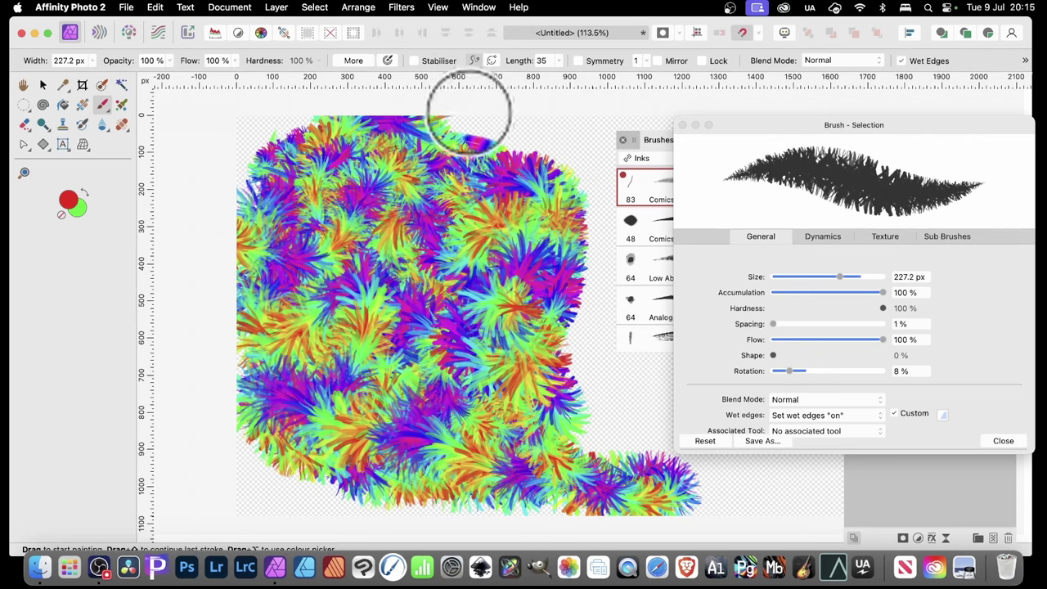
Step: Switch the brush's rotation jitter controller to Cyclic and move the brush settings window clear of the painted area
left_click_drag(855, 128, 665, 117)
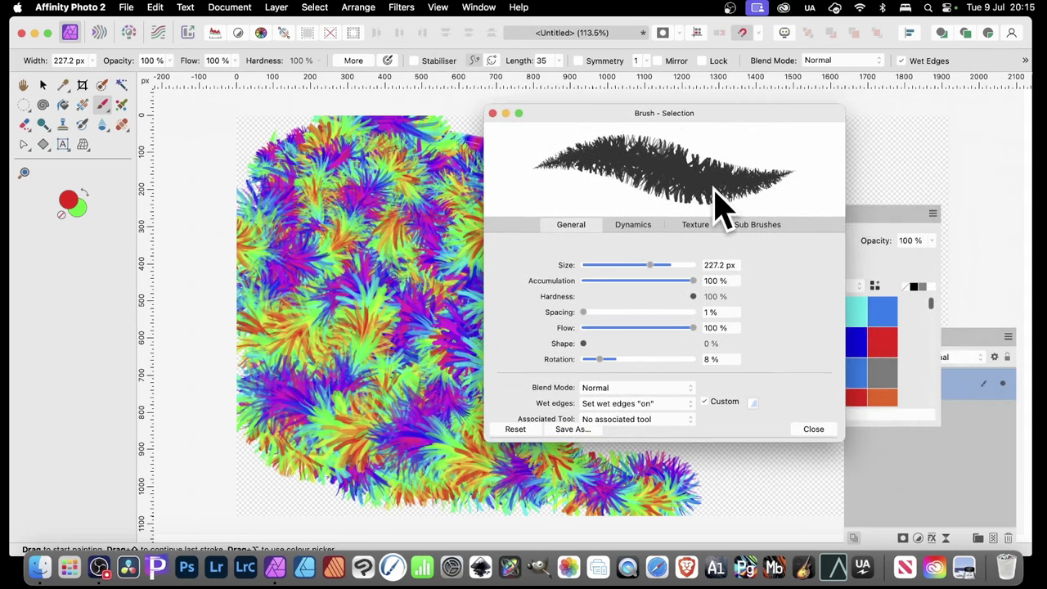
left_click(632, 225)
left_click(790, 291)
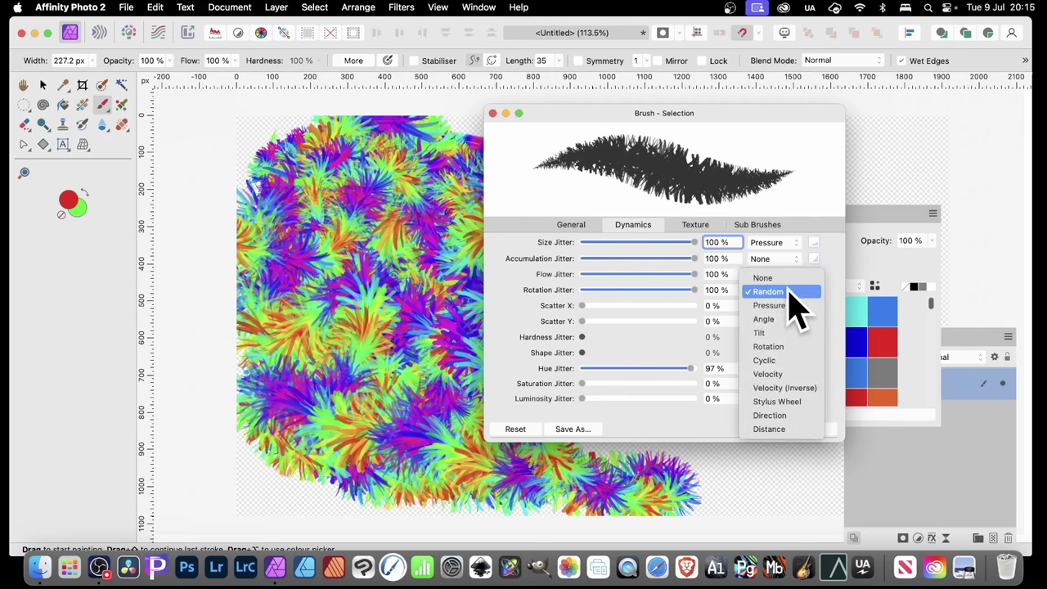
left_click(790, 361)
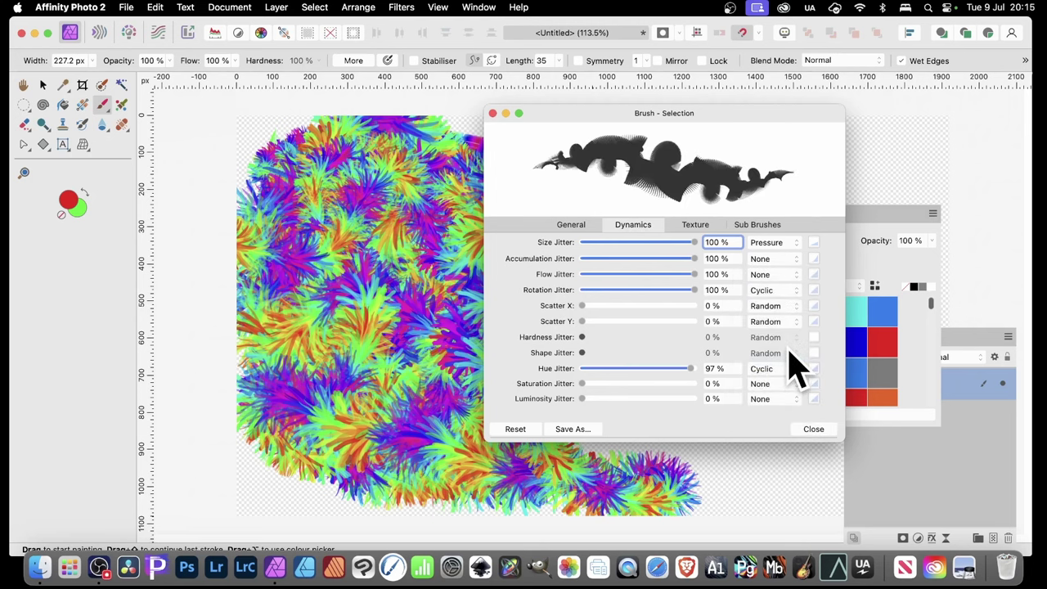
left_click_drag(669, 114, 802, 116)
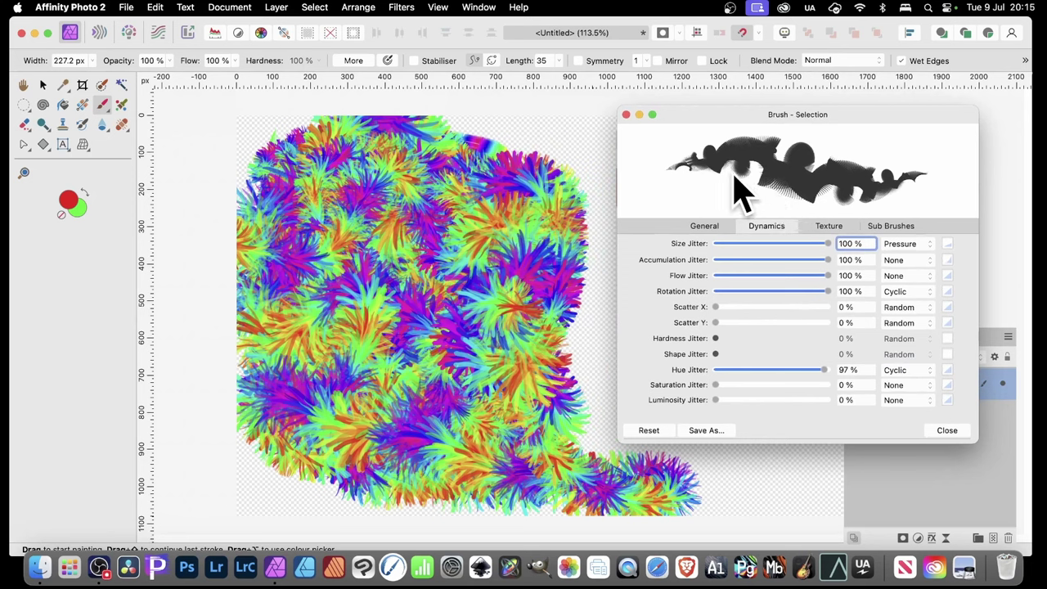
Step: Try the standard ramp profiles for the cyclic rotation jitter and apply the one that rises steeply and levels off
left_click(947, 291)
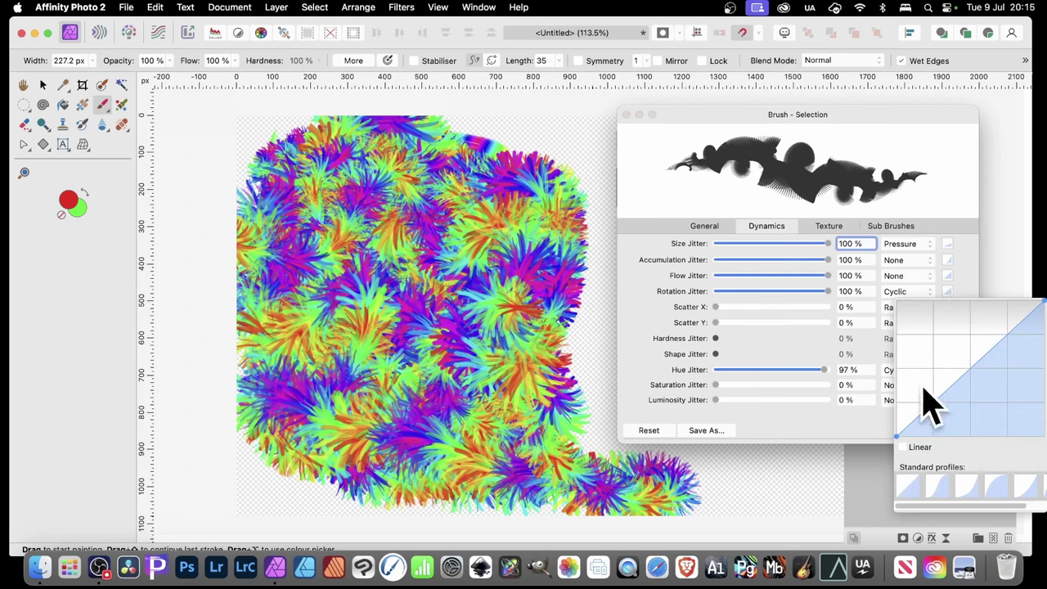
left_click(929, 486)
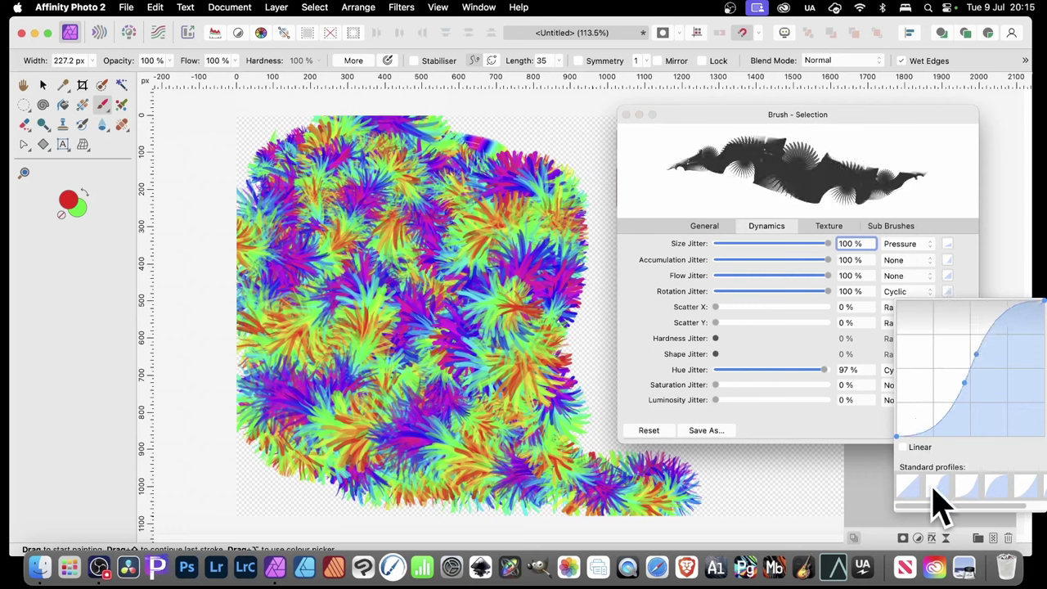
left_click(968, 489)
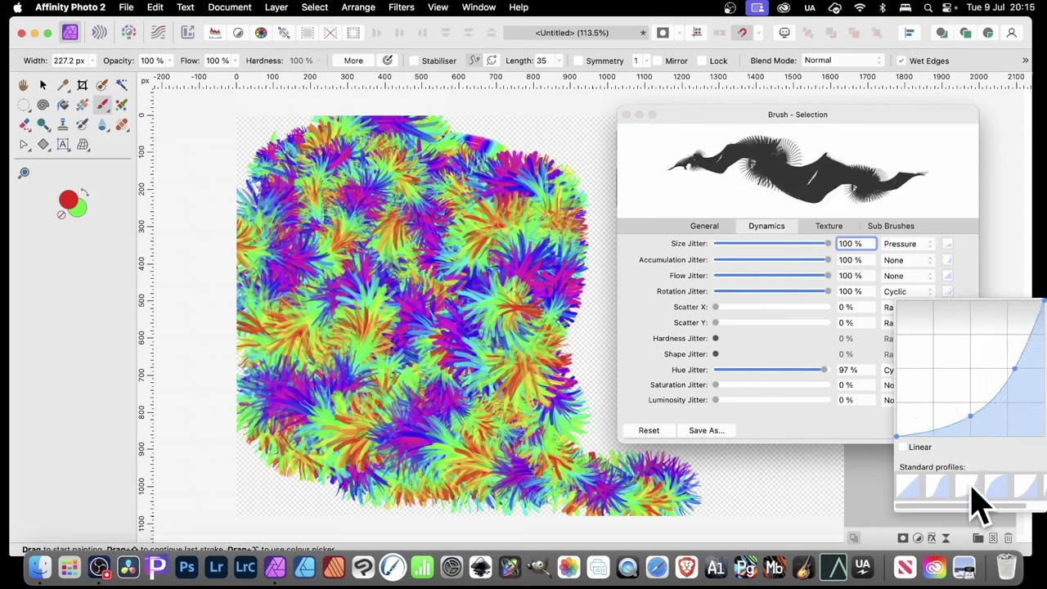
left_click(996, 489)
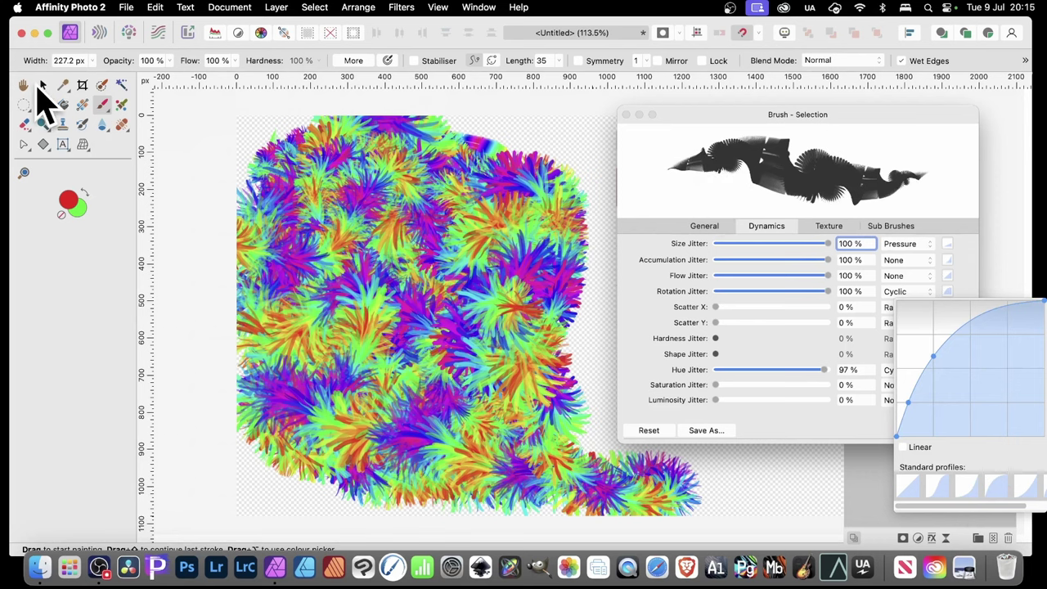
Step: Delete the furry painted layer and cover the empty canvas with swirling rainbow fan strokes using the Paint Brush Tool
left_click(41, 85)
key("Delete")
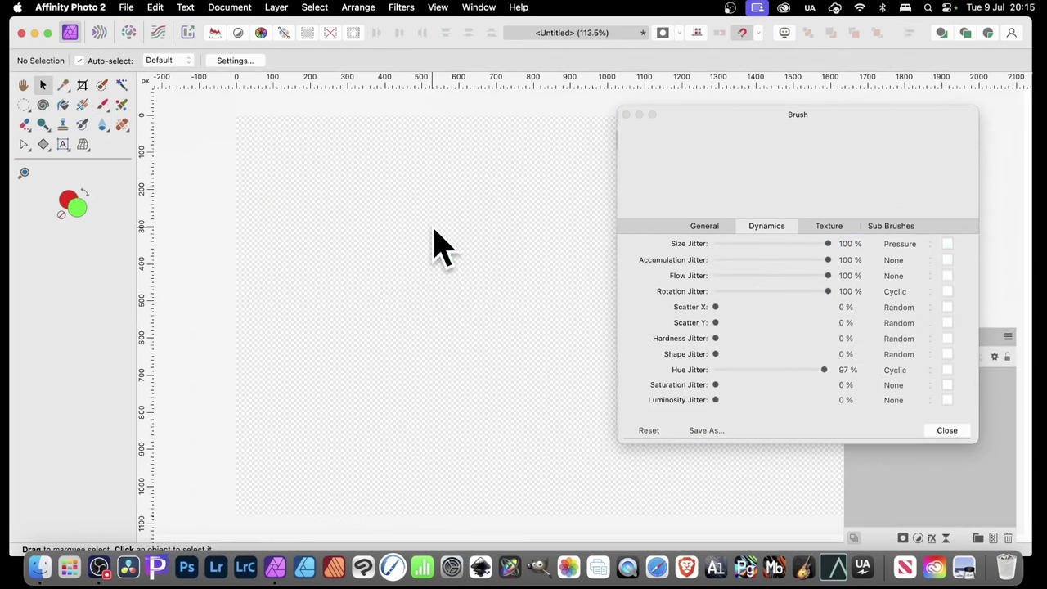
left_click(103, 107)
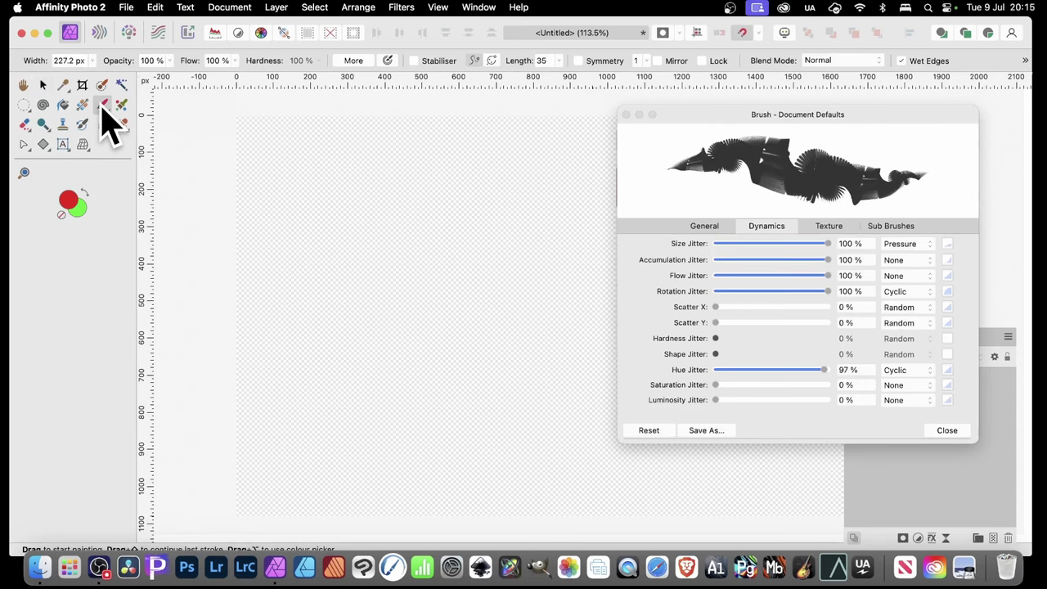
mouse_move(303, 187)
left_mouse_down()
mouse_move(372, 189)
mouse_move(493, 238)
mouse_move(504, 269)
mouse_move(557, 300)
mouse_move(559, 329)
mouse_move(534, 363)
mouse_move(515, 332)
mouse_move(488, 338)
mouse_move(433, 320)
mouse_move(457, 288)
mouse_move(440, 279)
mouse_move(391, 306)
mouse_move(315, 299)
mouse_move(328, 370)
mouse_move(406, 359)
mouse_move(431, 394)
mouse_move(553, 465)
mouse_move(575, 463)
mouse_move(520, 465)
mouse_move(423, 416)
mouse_move(311, 449)
mouse_move(342, 394)
mouse_move(270, 288)
mouse_move(352, 244)
mouse_move(394, 256)
mouse_move(422, 182)
mouse_move(503, 181)
mouse_move(540, 164)
mouse_move(534, 252)
mouse_move(507, 319)
mouse_move(464, 169)
mouse_move(300, 200)
mouse_move(306, 157)
mouse_move(288, 242)
mouse_move(316, 240)
mouse_move(321, 340)
mouse_move(352, 269)
mouse_move(554, 283)
mouse_move(460, 284)
mouse_move(422, 213)
mouse_move(543, 218)
mouse_move(456, 295)
mouse_move(463, 226)
mouse_move(398, 192)
mouse_move(345, 96)
mouse_move(305, 259)
mouse_move(242, 227)
mouse_move(275, 418)
mouse_move(391, 566)
mouse_move(327, 354)
mouse_move(380, 503)
mouse_move(361, 507)
mouse_move(346, 424)
mouse_move(439, 405)
mouse_move(694, 464)
mouse_move(703, 511)
mouse_move(883, 523)
mouse_move(581, 443)
mouse_move(567, 207)
mouse_move(674, 55)
mouse_move(708, 110)
mouse_move(442, 158)
mouse_move(383, 228)
mouse_move(570, 334)
mouse_move(299, 327)
mouse_move(373, 269)
mouse_move(401, 339)
mouse_move(777, 500)
mouse_move(439, 229)
mouse_move(322, 224)
mouse_move(189, 82)
left_mouse_up()
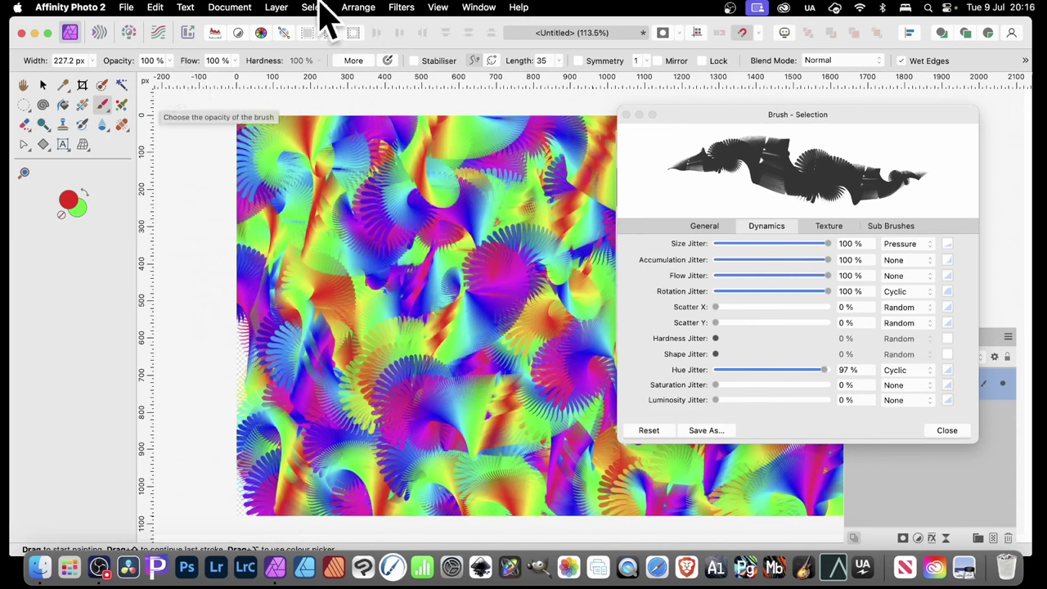
Step: Turn wet edges off for the brush, including its Set wet edges "off" option, and paint swirls over the artwork
left_click(725, 228)
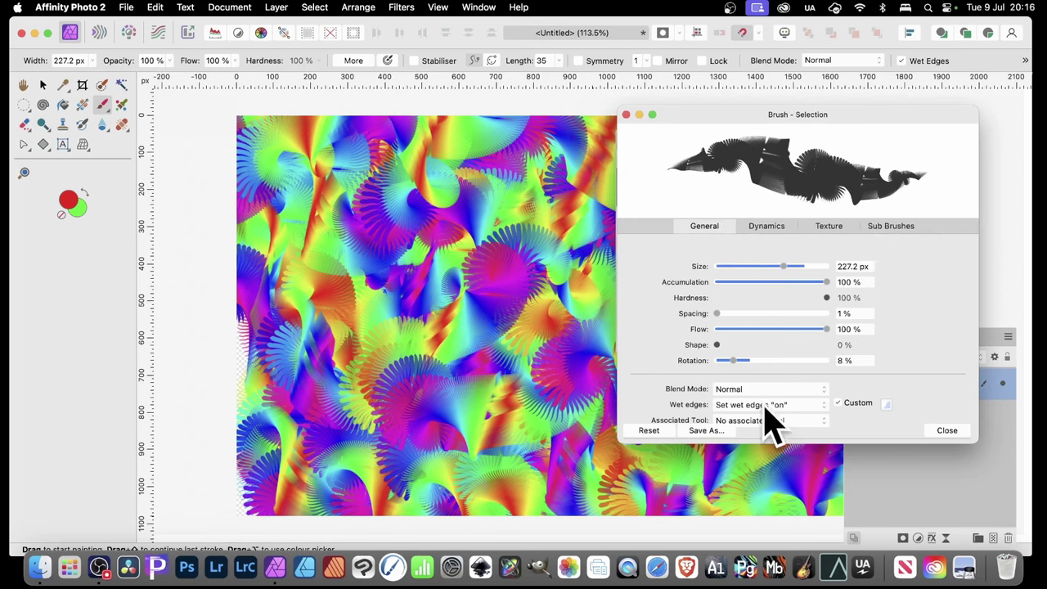
left_click(900, 62)
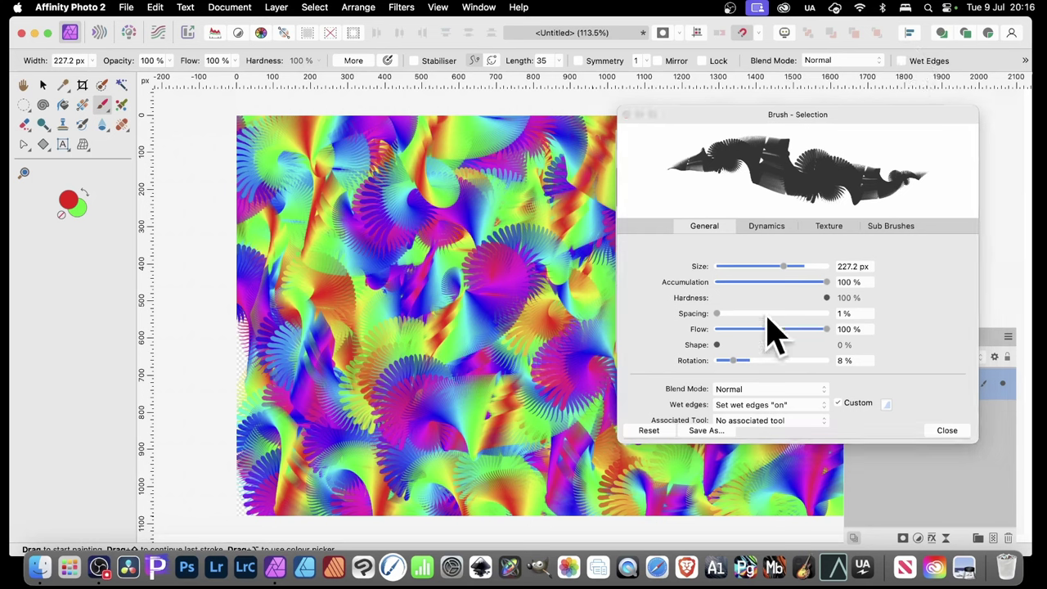
left_click(751, 403)
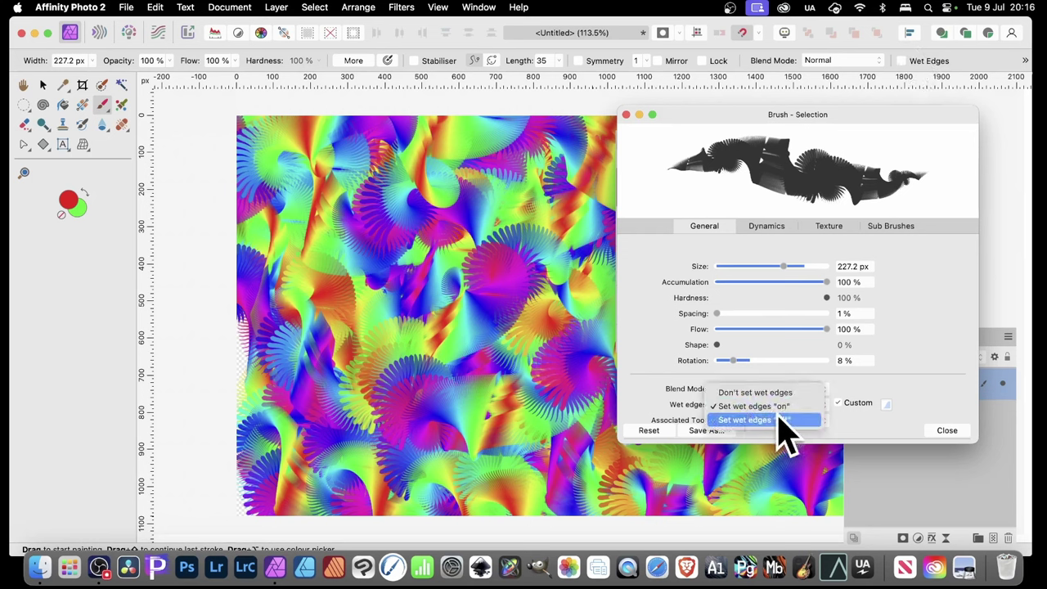
left_click(764, 420)
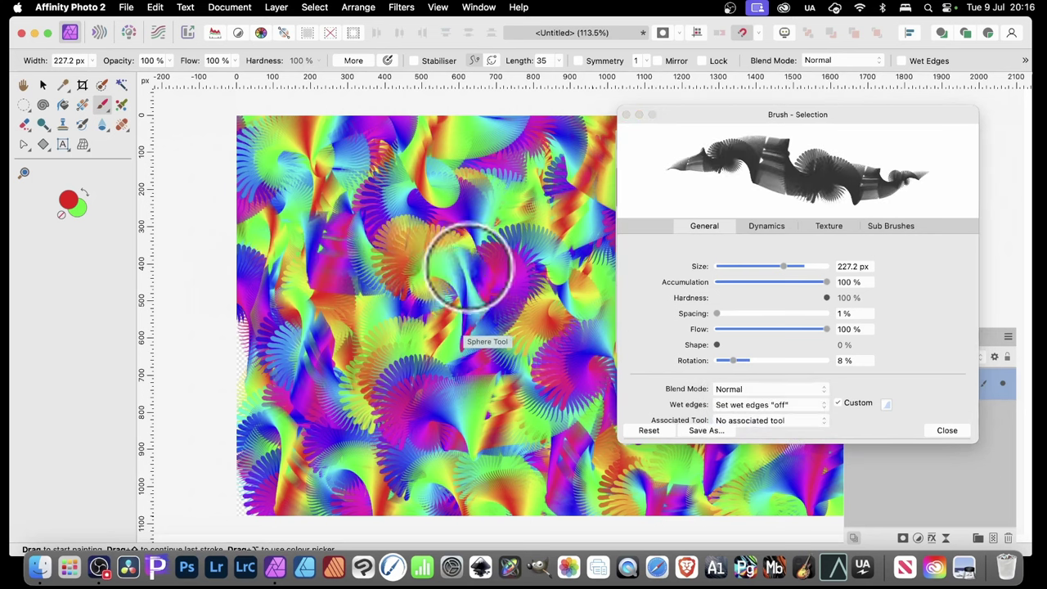
mouse_move(468, 268)
left_mouse_down()
mouse_move(433, 268)
mouse_move(389, 321)
mouse_move(400, 236)
mouse_move(465, 286)
mouse_move(492, 338)
mouse_move(424, 305)
mouse_move(374, 310)
mouse_move(427, 409)
mouse_move(490, 305)
mouse_move(452, 211)
mouse_move(410, 222)
mouse_move(457, 390)
mouse_move(568, 284)
mouse_move(534, 234)
mouse_move(478, 188)
mouse_move(446, 376)
mouse_move(504, 291)
mouse_move(438, 196)
mouse_move(346, 342)
mouse_move(299, 243)
left_mouse_up()
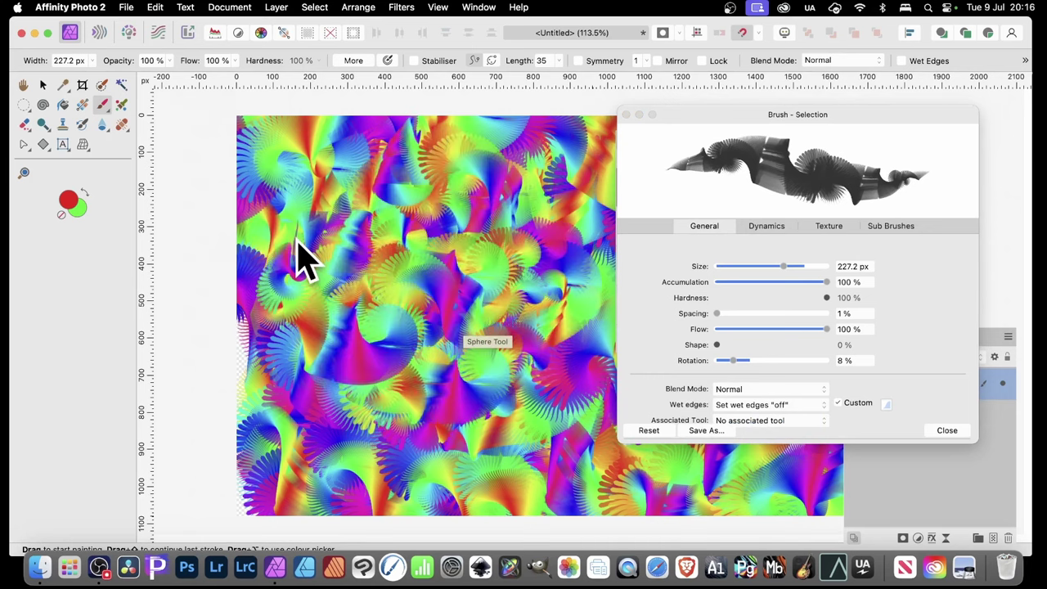
Step: Set the brush size to 286 px, give the cyclic nozzle controller the slow-start standard profile, and paint more swirls
left_click_drag(788, 266, 793, 269)
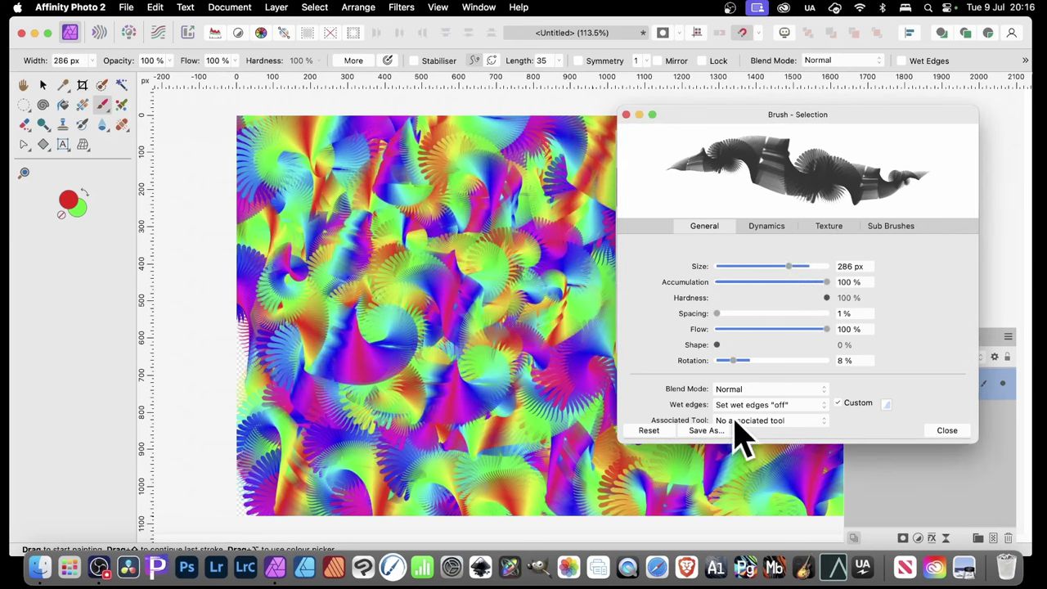
left_click(849, 231)
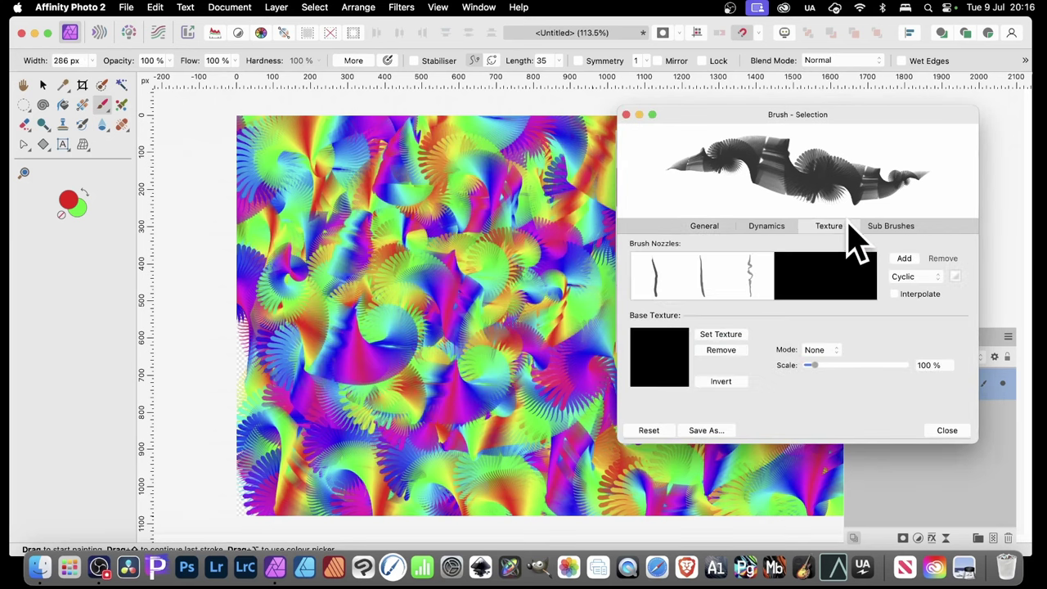
left_click(955, 277)
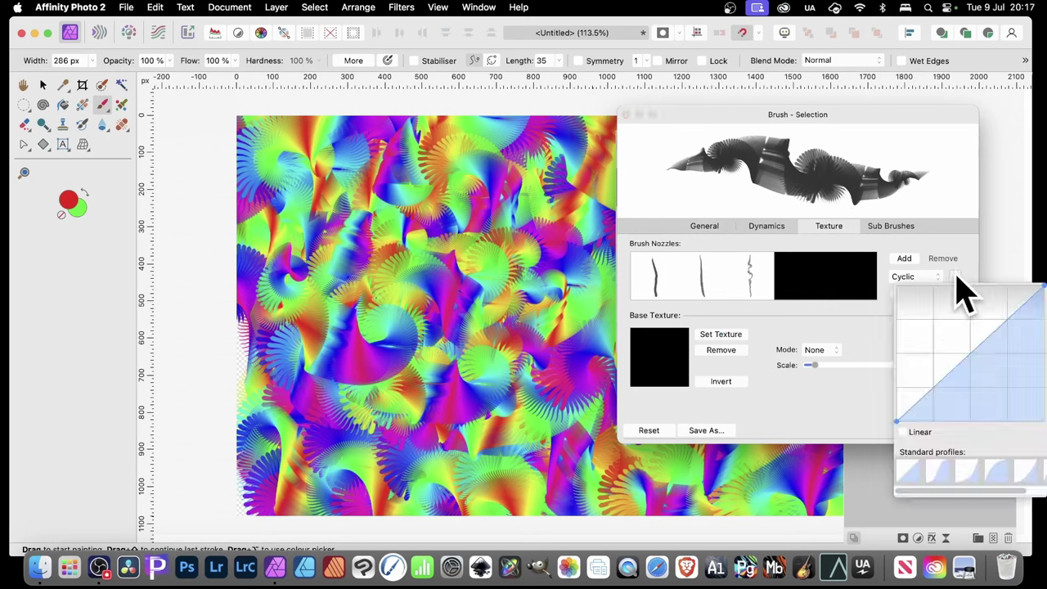
left_click_drag(946, 378, 946, 344)
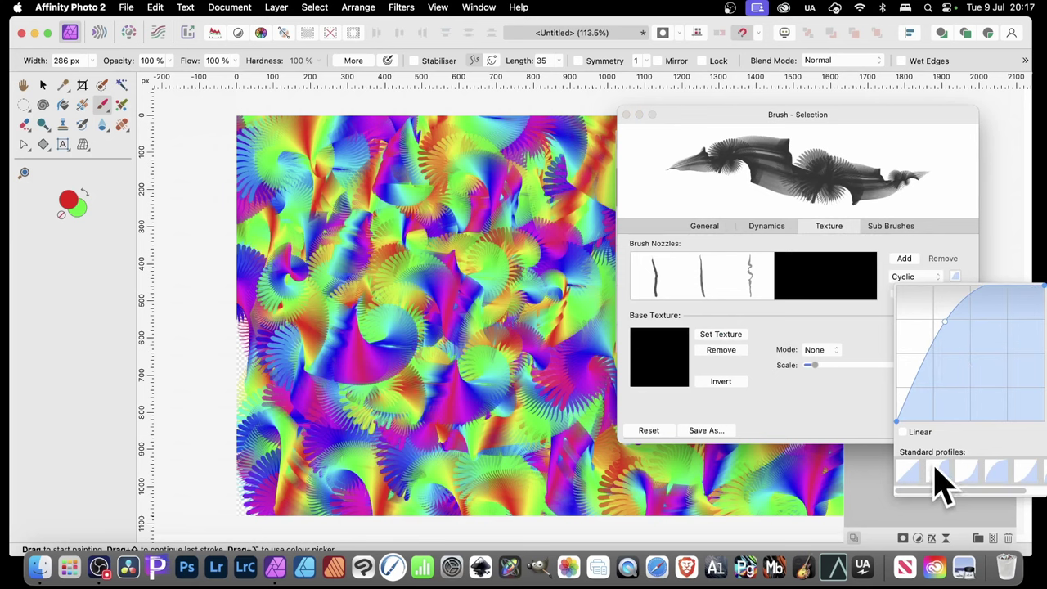
left_click(972, 471)
left_click(990, 463)
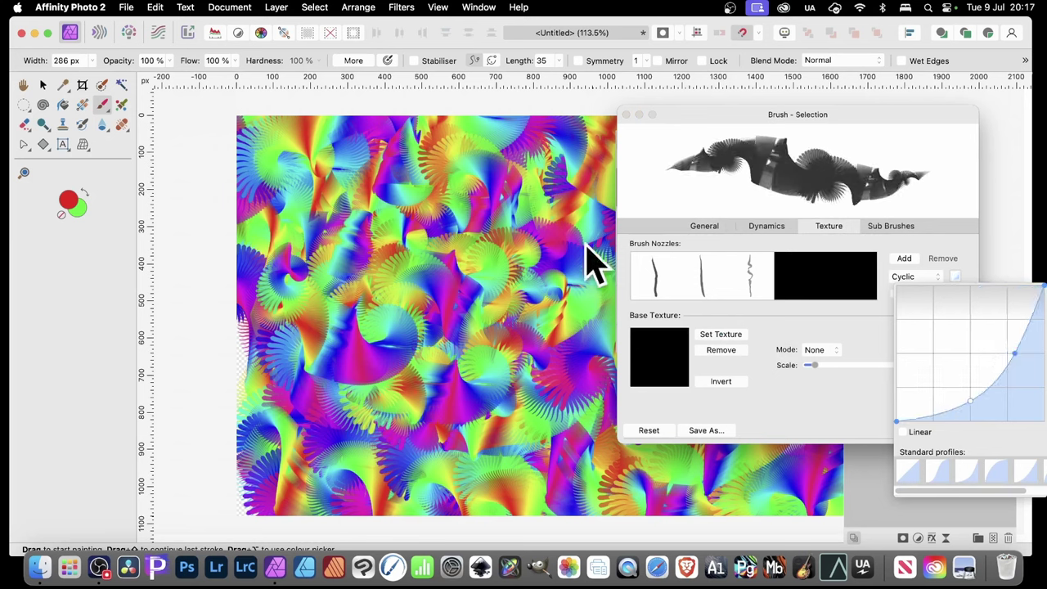
mouse_move(297, 183)
left_mouse_down()
mouse_move(463, 193)
mouse_move(548, 226)
mouse_move(357, 276)
mouse_move(466, 229)
left_mouse_up()
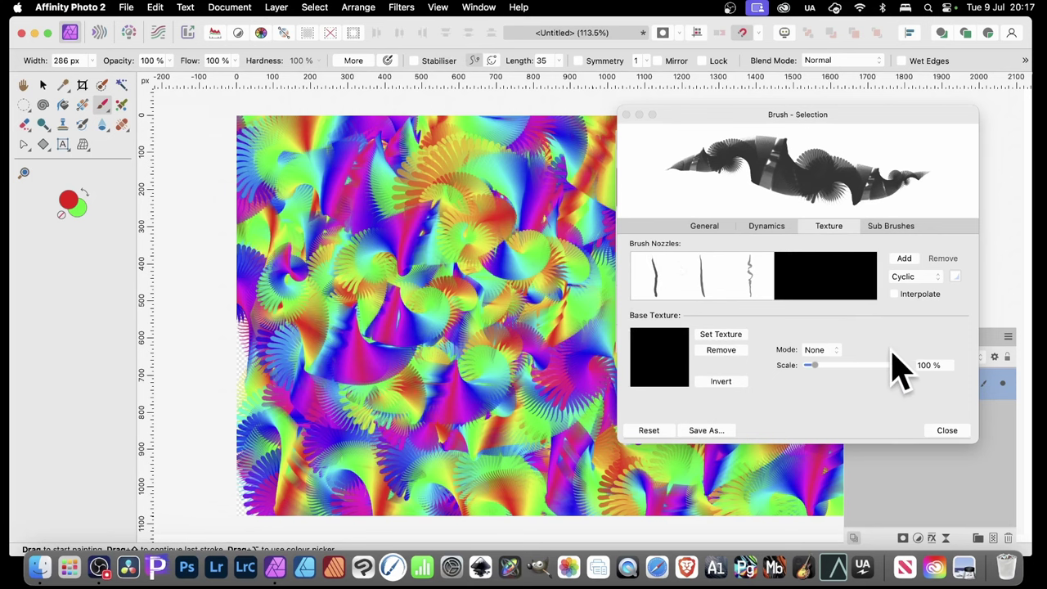
Step: Try setting the base texture's mode to Nozzle and set its scale to 106%
left_click(828, 350)
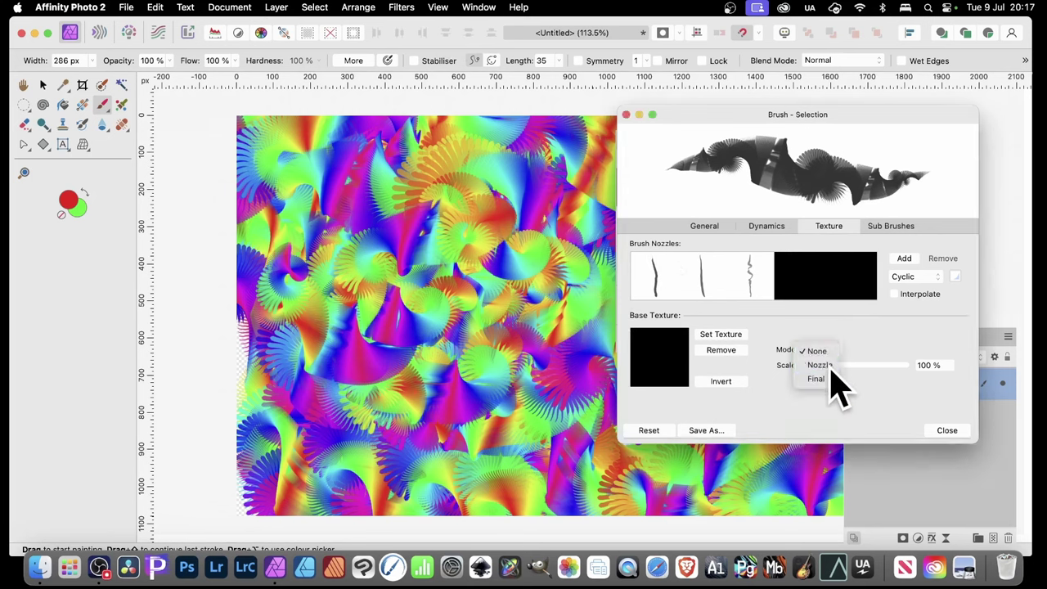
left_click(815, 365)
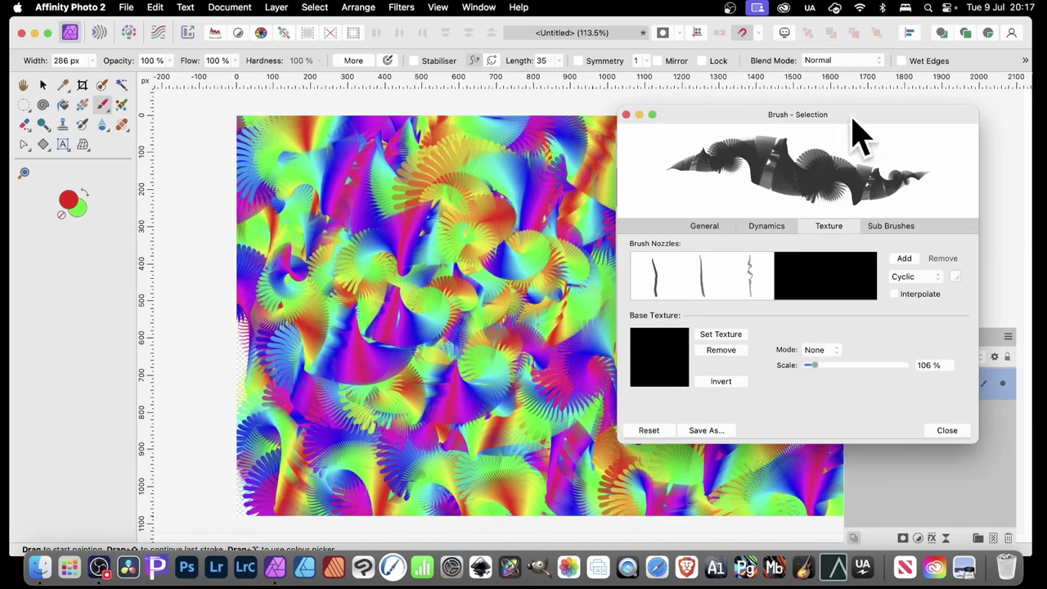
Step: Inspect the brush's sub-brush settings and the Brushes panel's import and export options, moving the panel aside to uncover the canvas
left_click(893, 227)
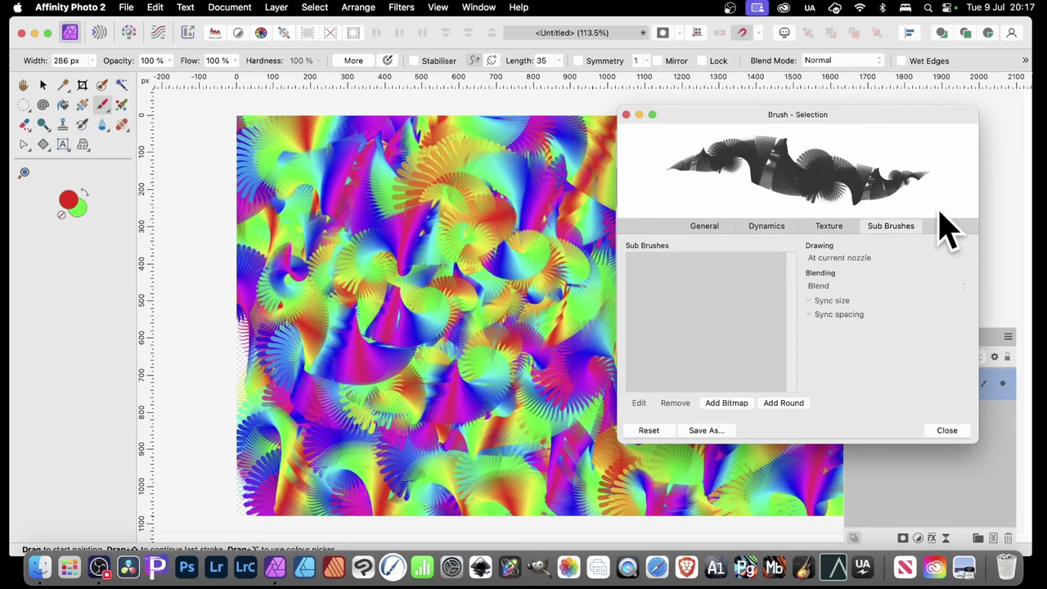
left_click(946, 432)
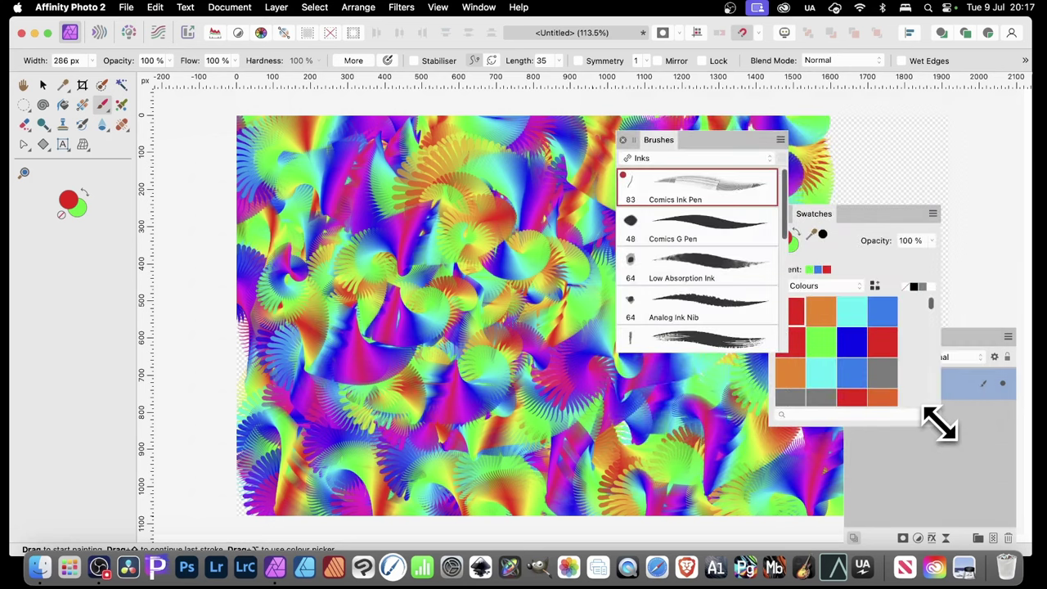
left_click_drag(702, 144, 868, 140)
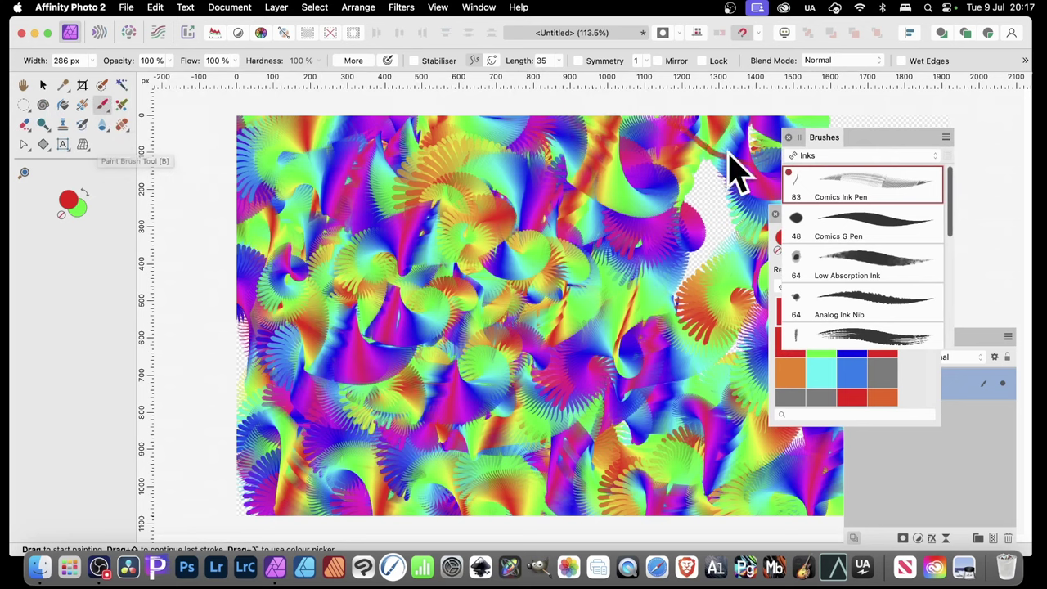
double_click(914, 193)
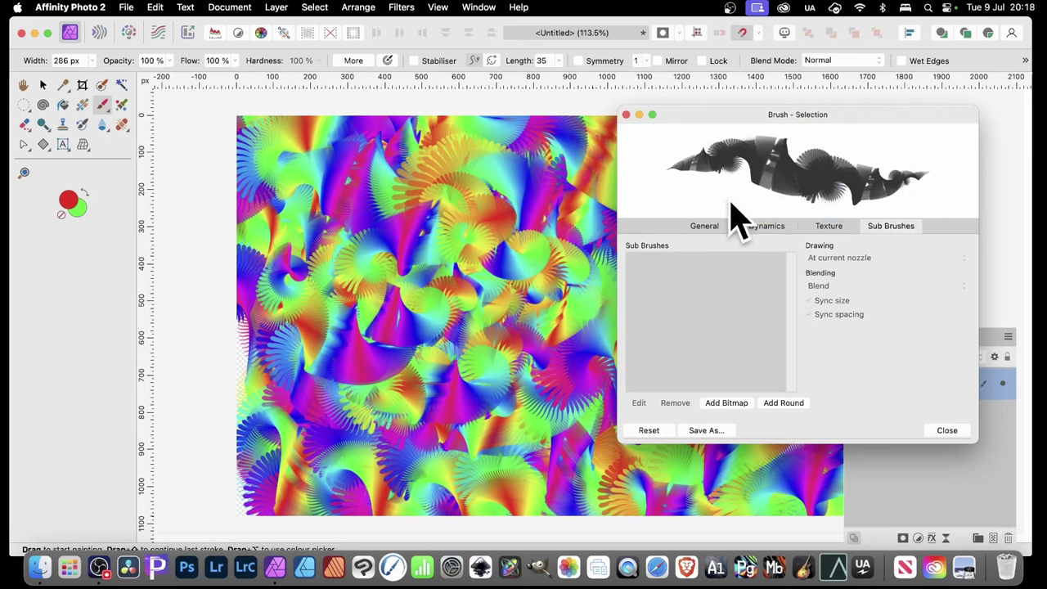
left_click(942, 430)
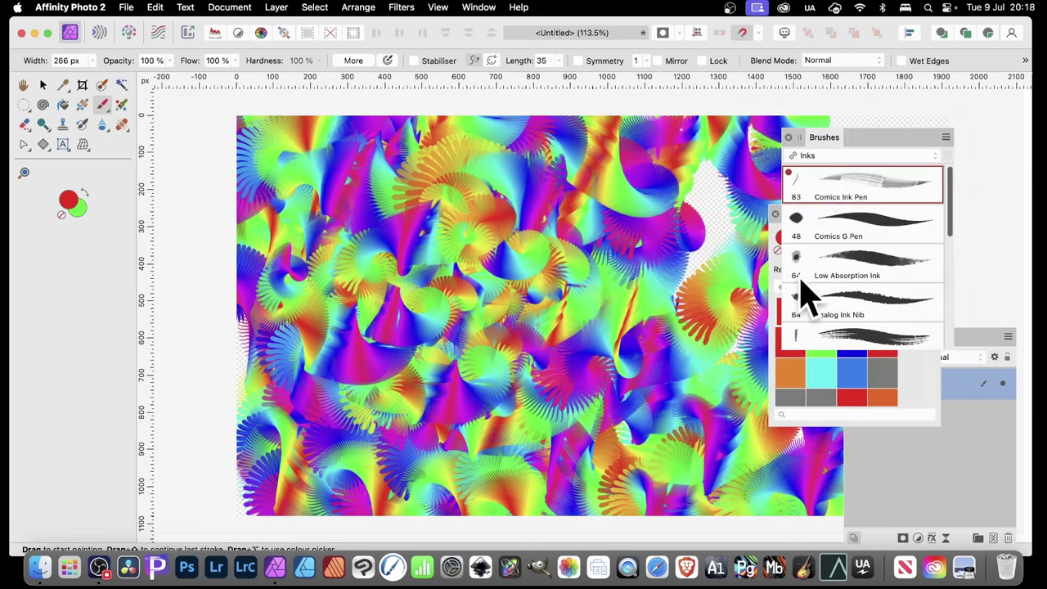
left_click(946, 137)
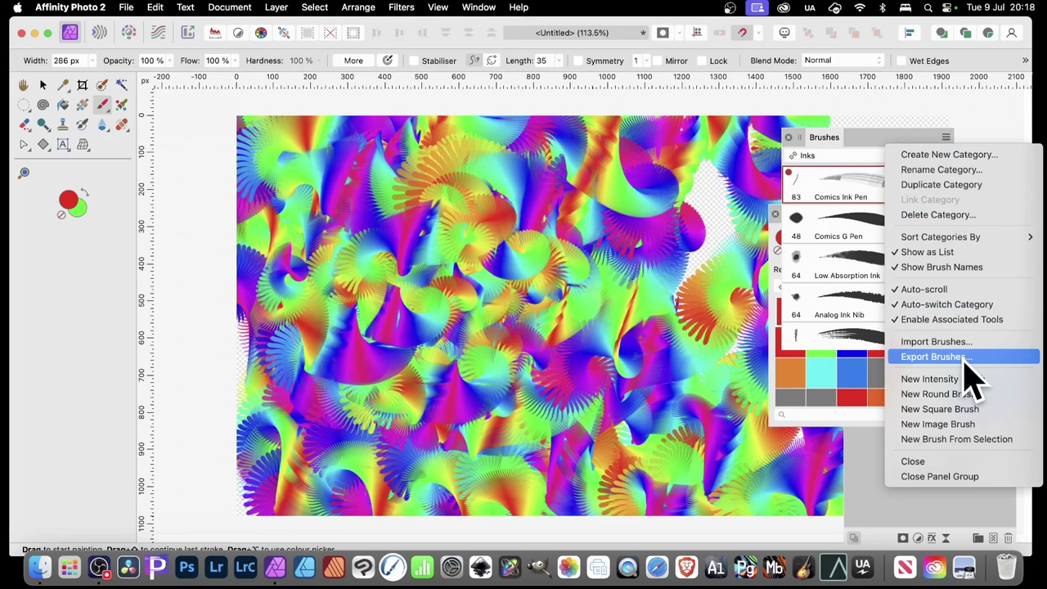
left_click(479, 262)
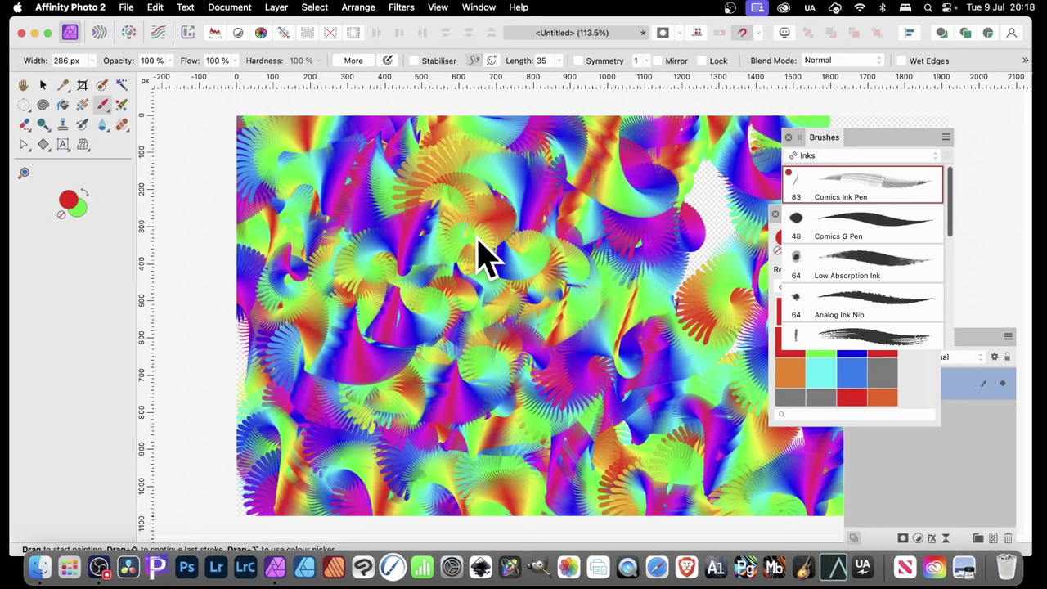
Step: Turn on brush symmetry with 4 axes, lock it, and paint mirrored rainbow swirls around the canvas centre
left_click(577, 60)
left_click(646, 60)
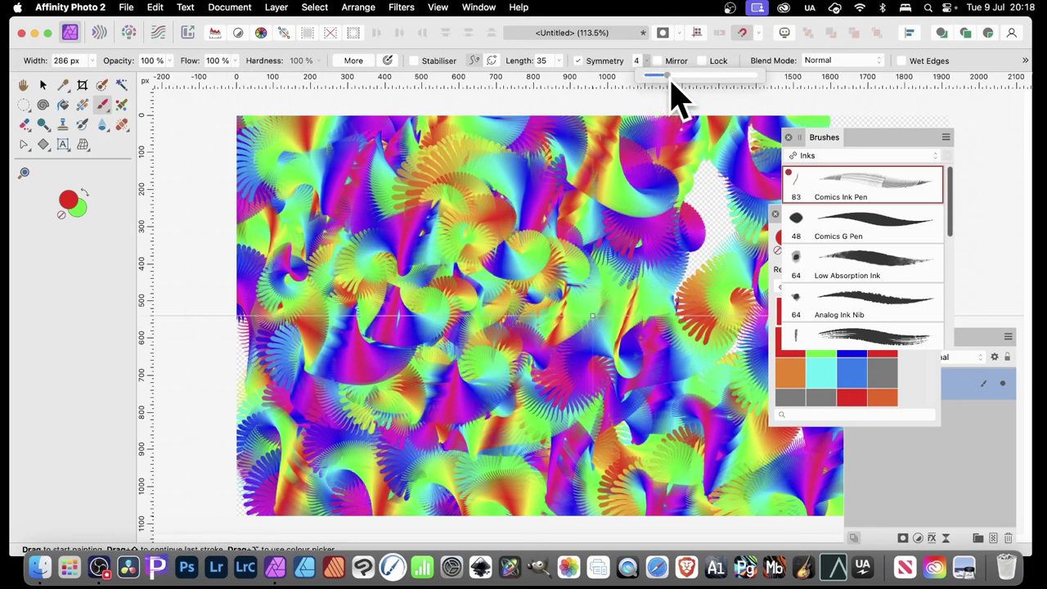
left_click(700, 61)
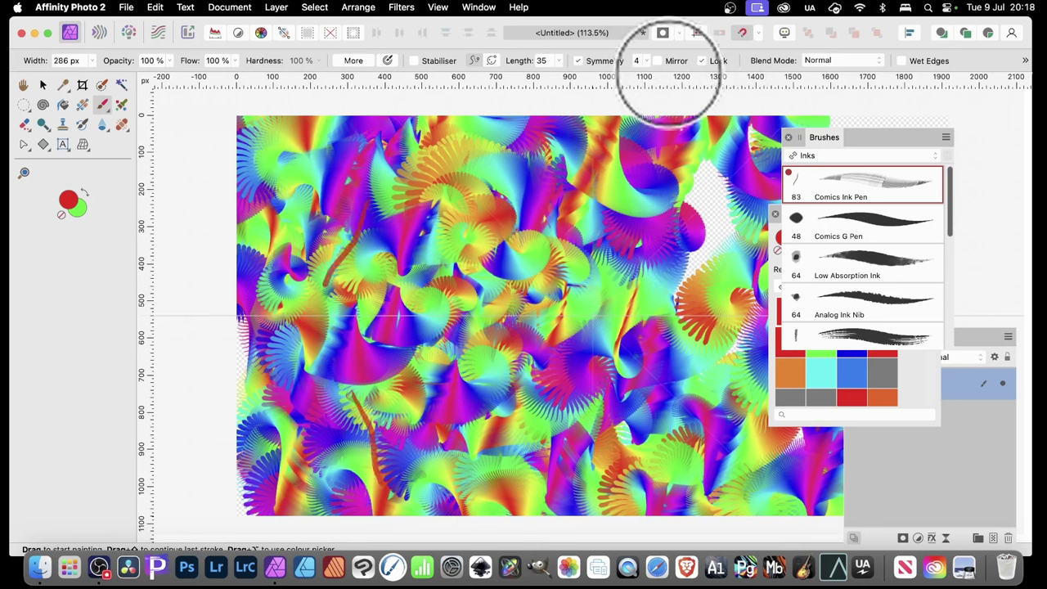
key("super+z")
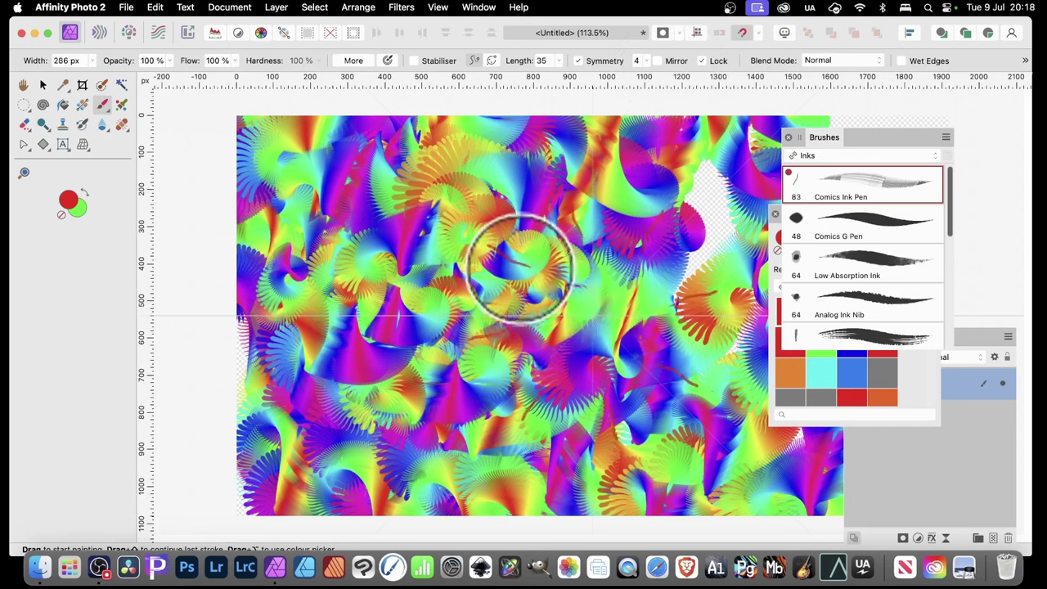
mouse_move(566, 315)
left_mouse_down()
mouse_move(521, 262)
mouse_move(533, 251)
mouse_move(549, 300)
mouse_move(557, 283)
mouse_move(546, 269)
mouse_move(527, 256)
mouse_move(509, 263)
mouse_move(526, 218)
mouse_move(514, 211)
mouse_move(529, 229)
mouse_move(538, 194)
mouse_move(518, 173)
mouse_move(488, 168)
mouse_move(497, 202)
mouse_move(507, 143)
mouse_move(466, 141)
mouse_move(389, 186)
mouse_move(356, 113)
mouse_move(315, 125)
mouse_move(343, 167)
mouse_move(312, 189)
mouse_move(253, 141)
mouse_move(268, 166)
mouse_move(231, 253)
mouse_move(285, 247)
mouse_move(291, 206)
mouse_move(374, 260)
mouse_move(429, 200)
mouse_move(447, 260)
mouse_move(513, 266)
mouse_move(525, 287)
mouse_move(566, 275)
mouse_move(471, 304)
mouse_move(468, 263)
mouse_move(413, 259)
mouse_move(359, 153)
mouse_move(267, 107)
mouse_move(255, 166)
mouse_move(421, 306)
left_mouse_up()
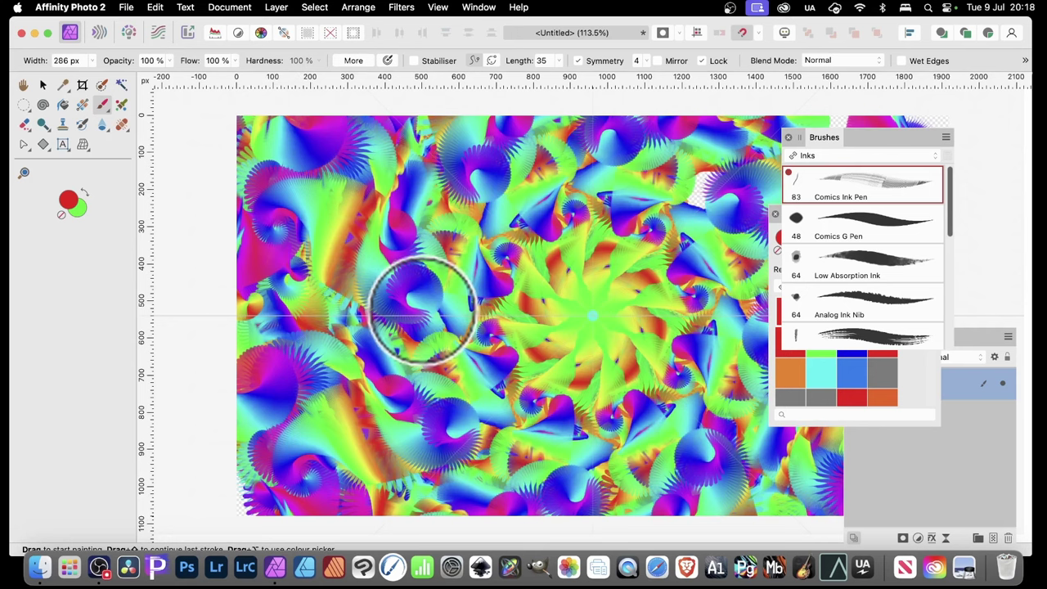
left_click_drag(421, 307, 1043, 335)
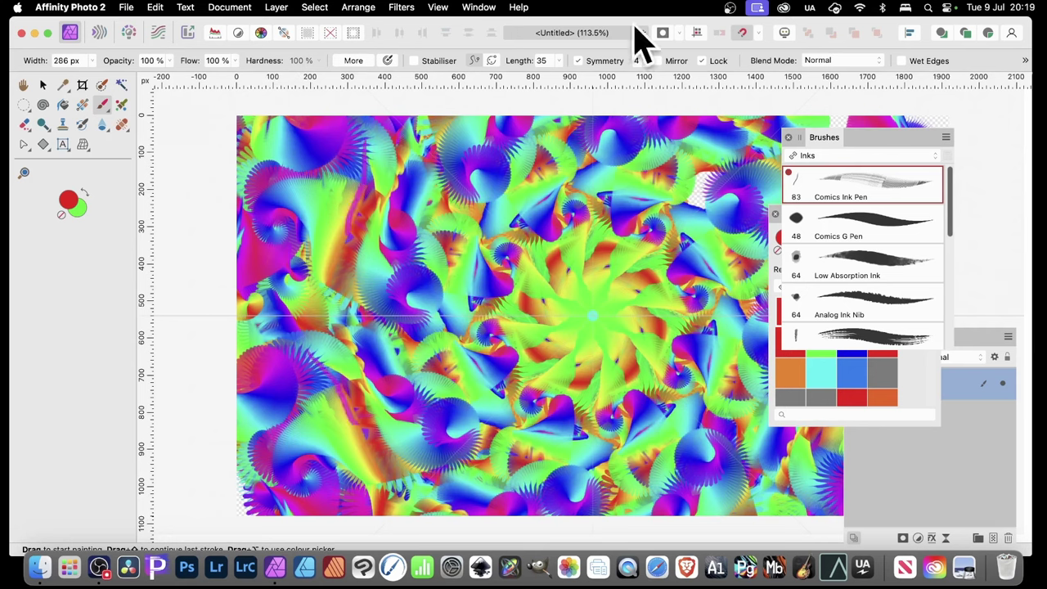
Step: Add a new pixel layer and paint symmetrical rainbow fan strokes on it, radiating around the central flower
left_click(276, 8)
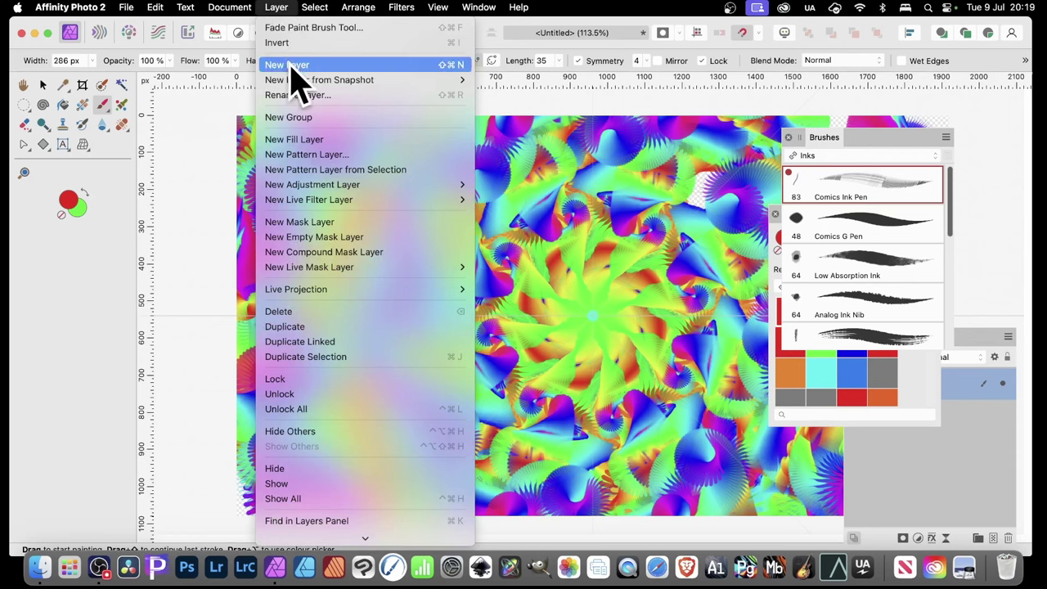
left_click(294, 66)
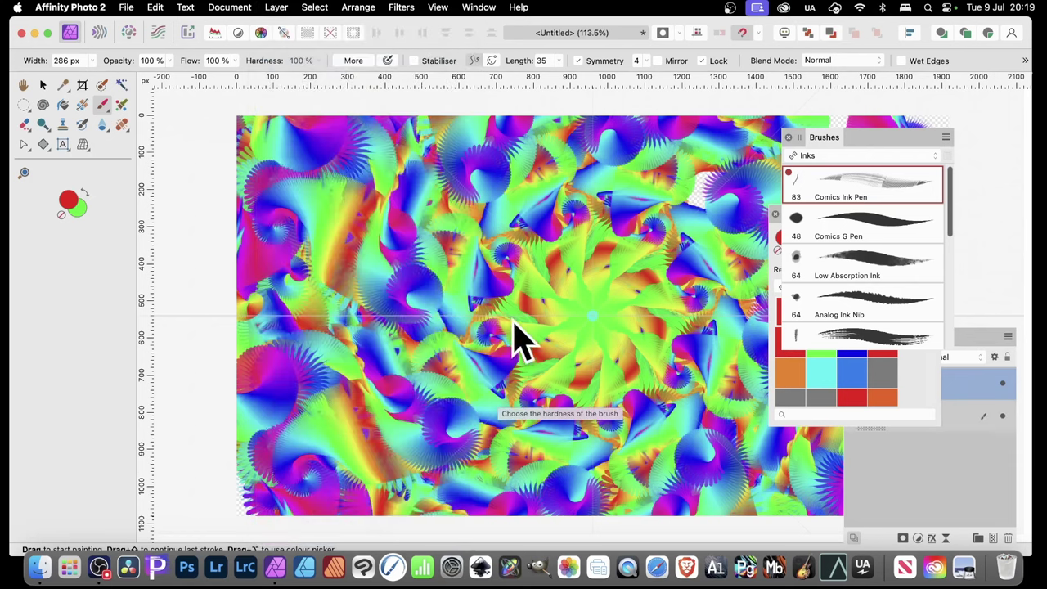
mouse_move(516, 338)
left_mouse_down()
mouse_move(553, 327)
mouse_move(524, 292)
mouse_move(462, 287)
mouse_move(425, 242)
mouse_move(312, 156)
left_mouse_up()
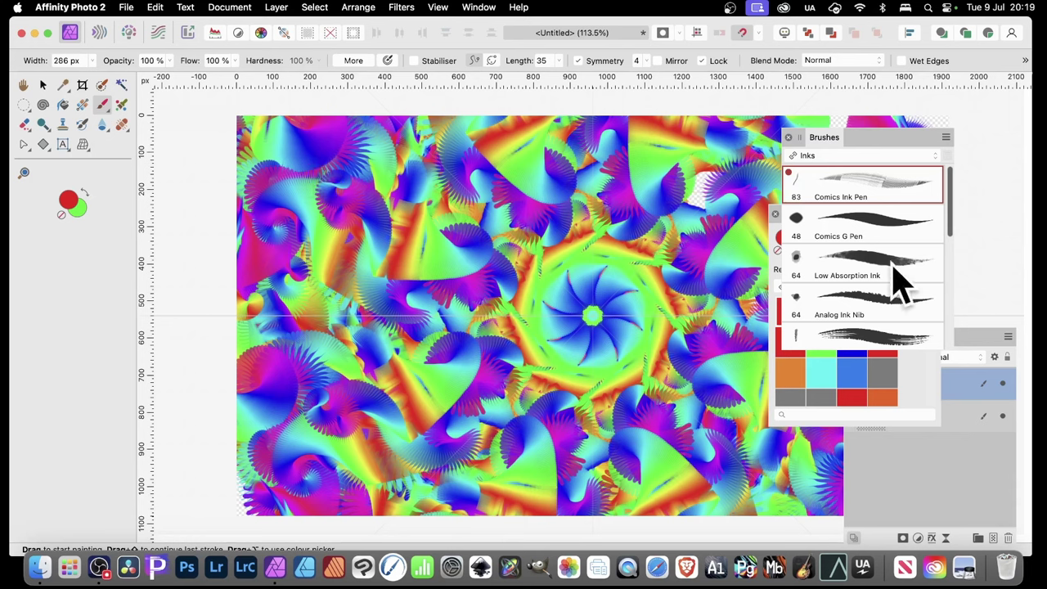
Step: Add a 3D layer effect with a 14.7 px radius to the upper pixel layer
mouse_move(975, 335)
left_mouse_down()
mouse_move(873, 219)
mouse_move(804, 185)
mouse_move(786, 198)
left_mouse_up()
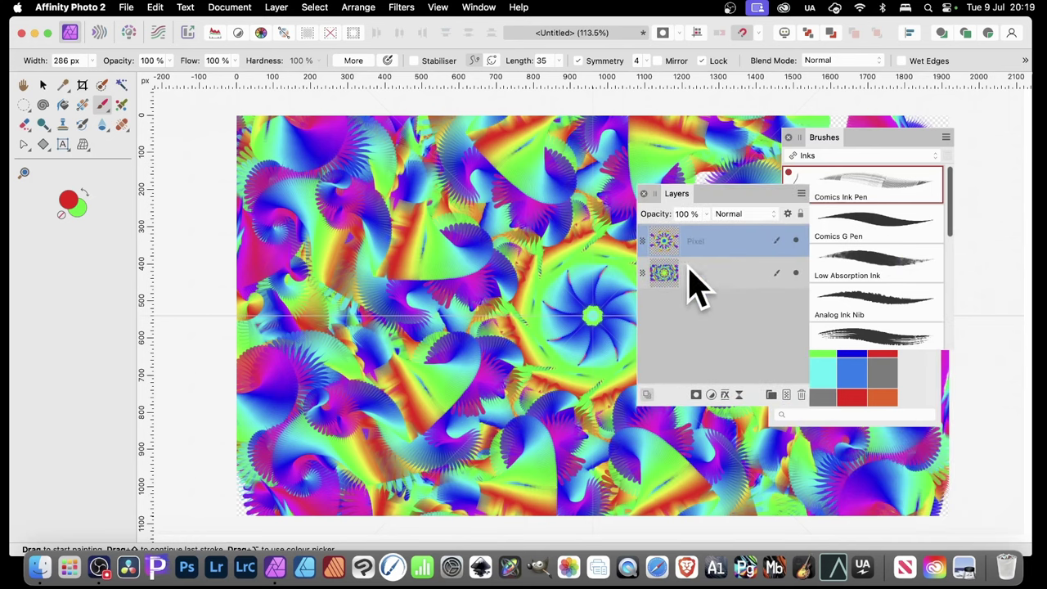
left_click(727, 396)
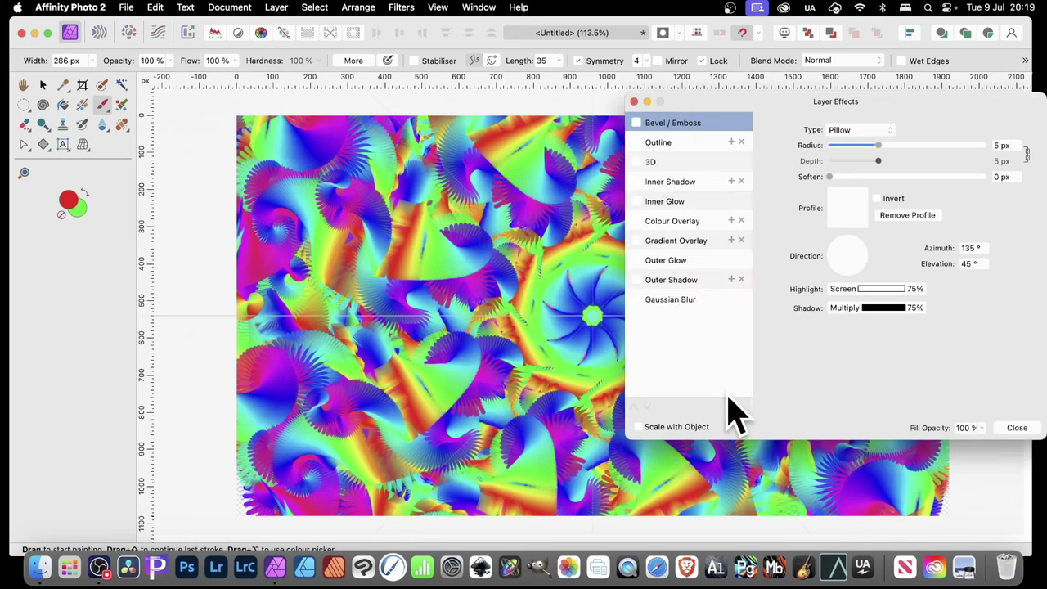
left_click(650, 162)
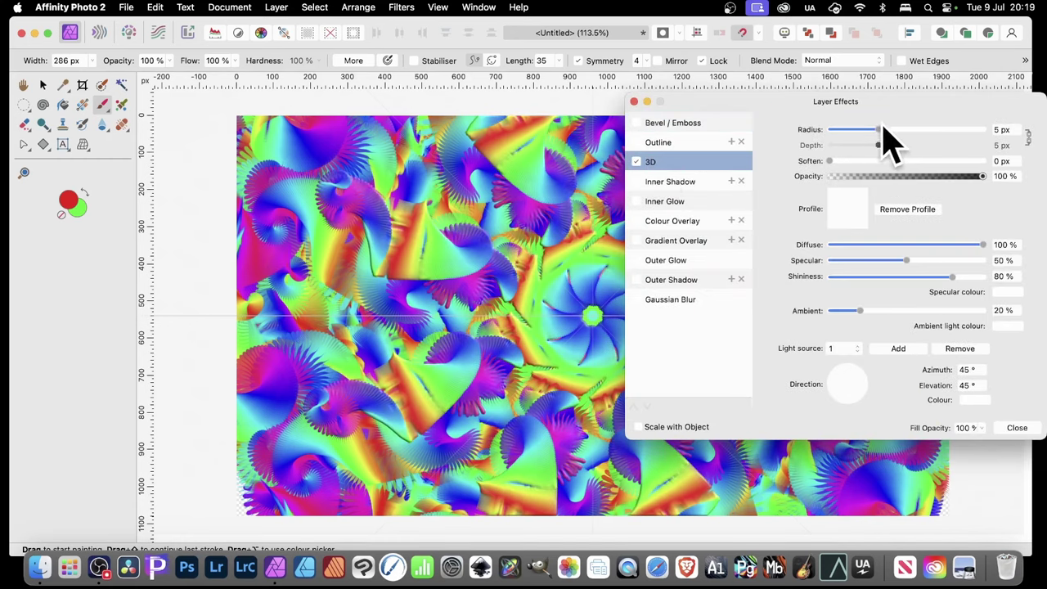
mouse_move(889, 133)
left_mouse_down()
mouse_move(935, 136)
mouse_move(904, 139)
left_mouse_up()
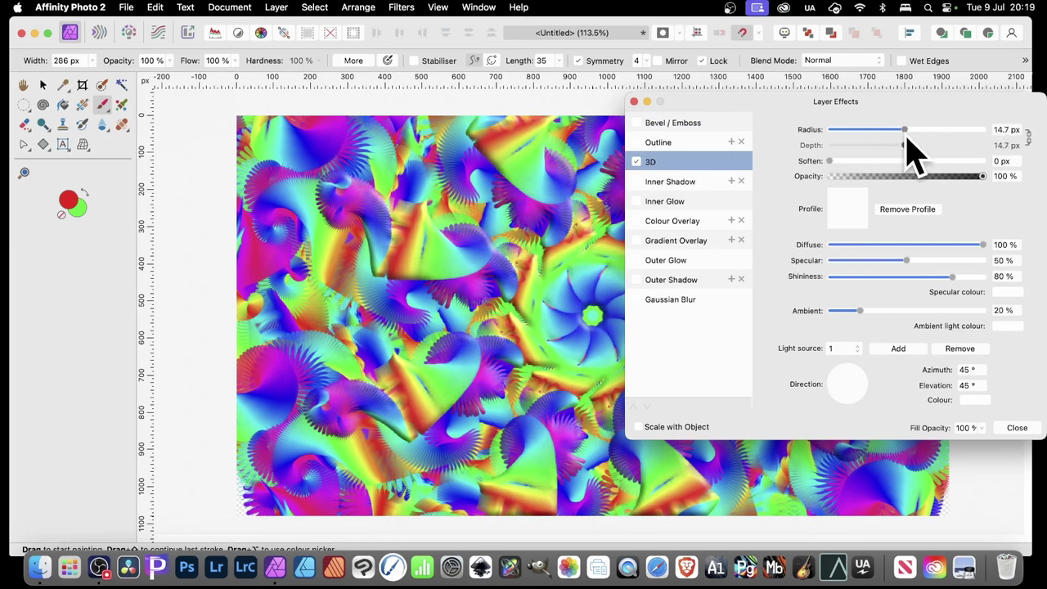
Step: Try several standard profiles and Linear for the 3D effect, settling on the convex curve that rises quickly and then levels off
left_click(847, 217)
left_click(872, 425)
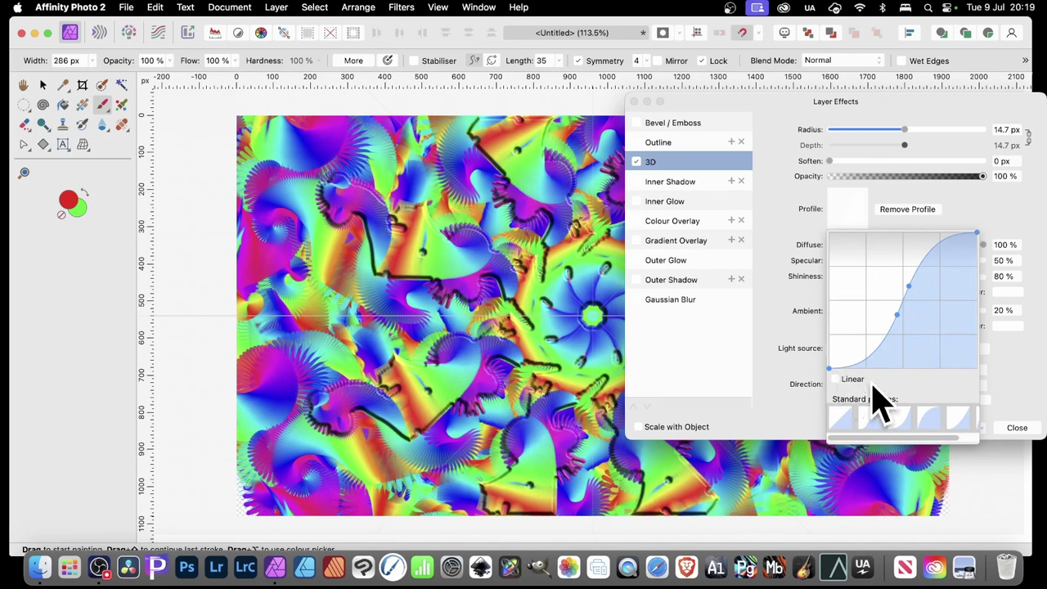
left_click(838, 380)
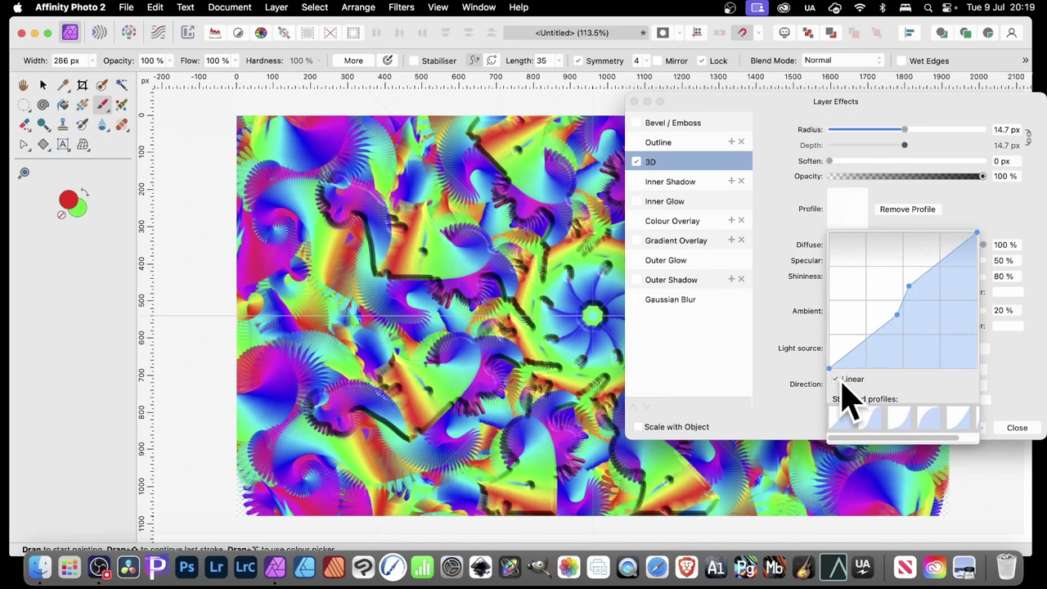
left_click(931, 418)
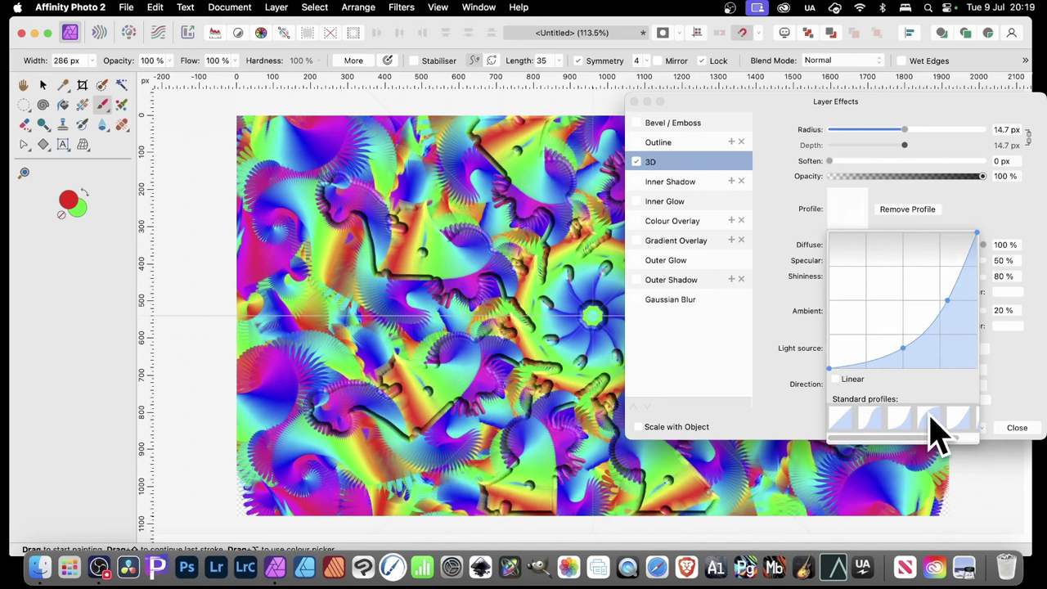
left_click(940, 419)
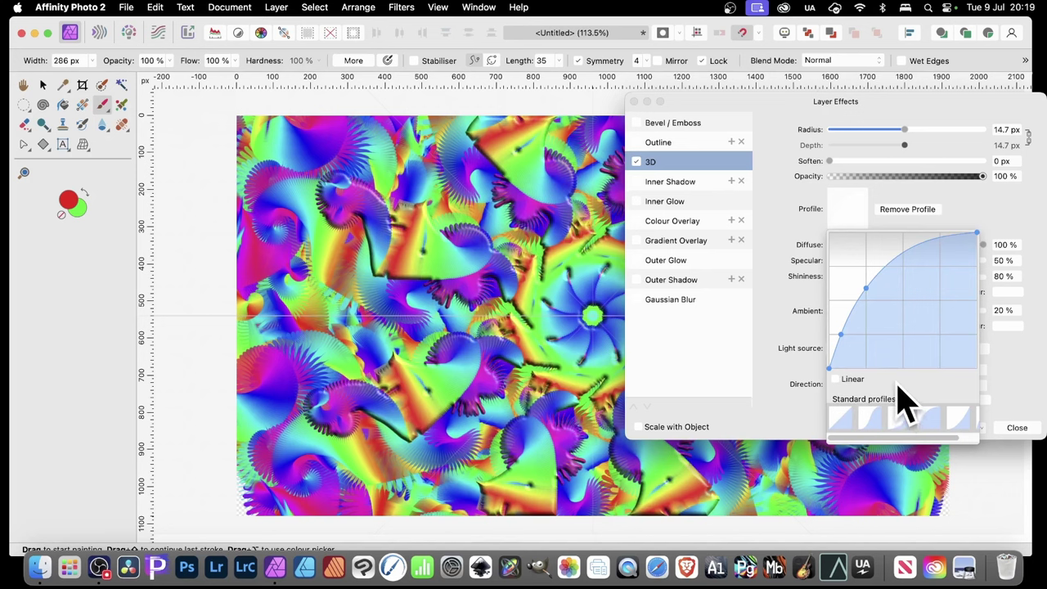
left_click(795, 415)
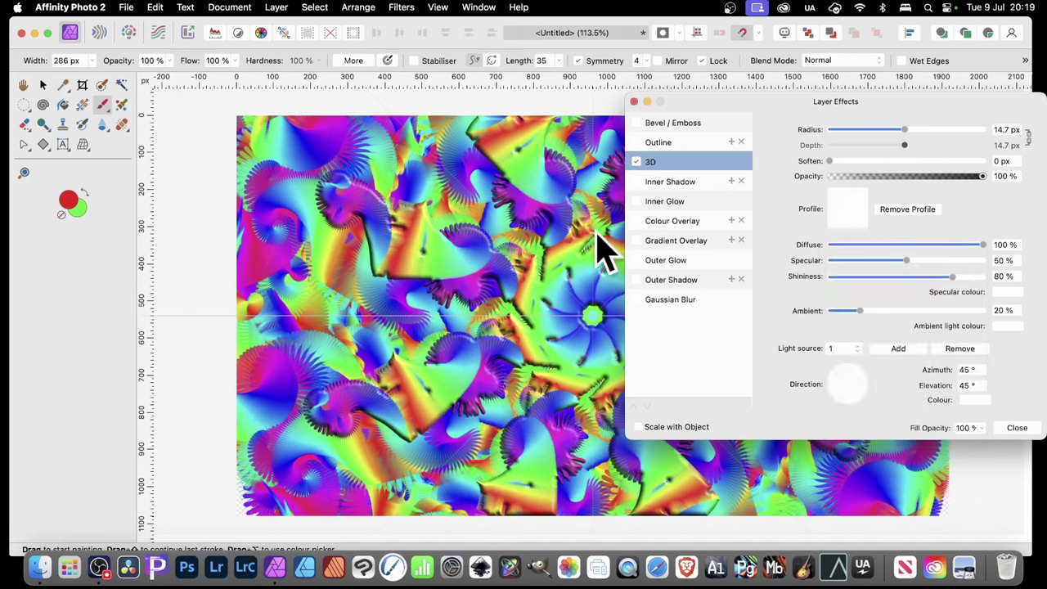
Step: Add an Outer Shadow to the upper layer with radius 5.8 px, offset 9.9 px and intensity 52%
left_click(659, 280)
left_click_drag(848, 161, 910, 196)
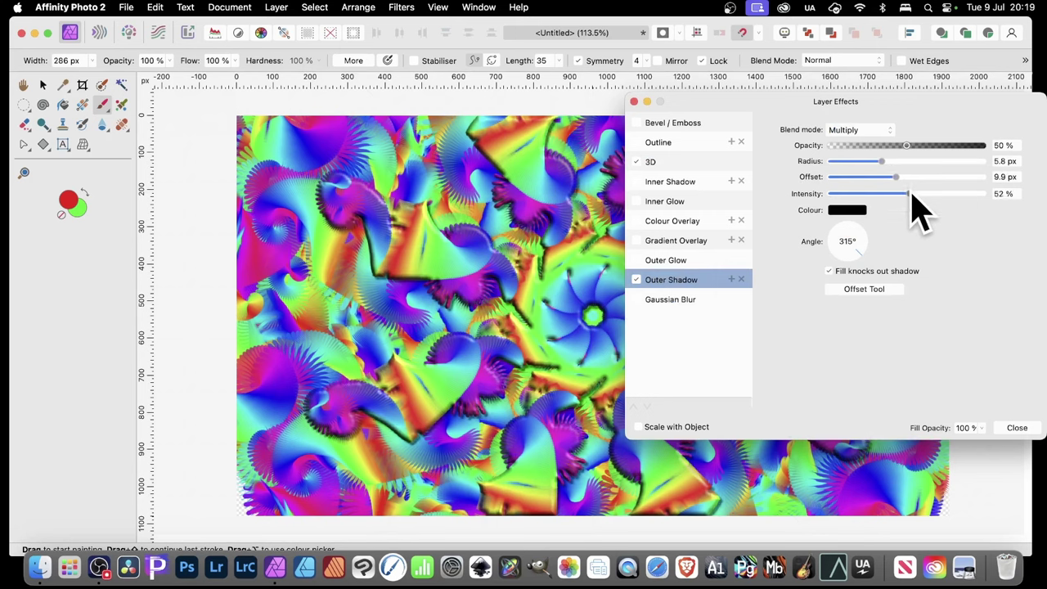
left_click(1024, 429)
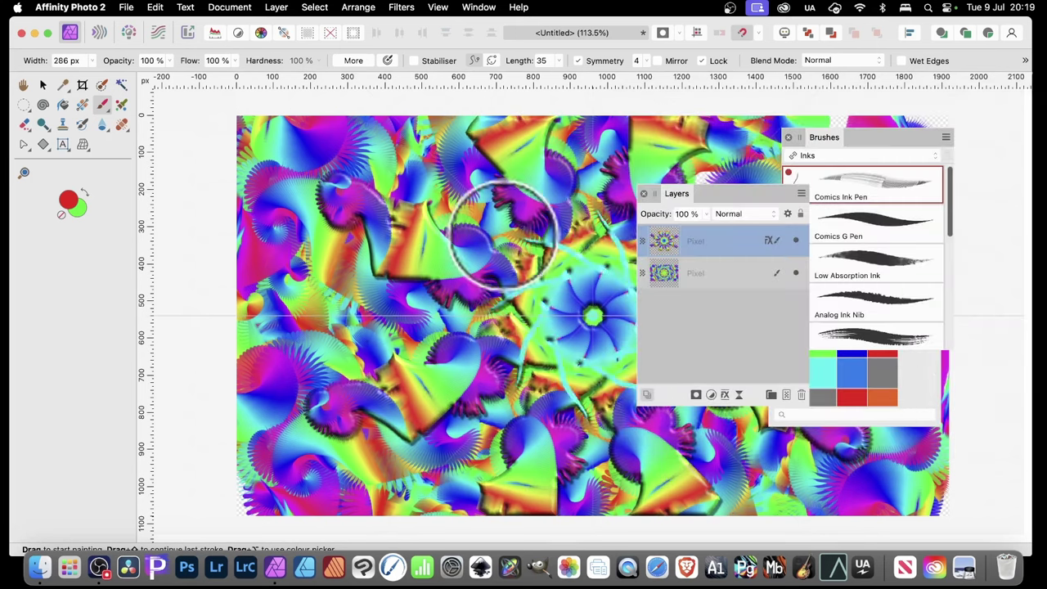
Step: Paint more symmetrical swirls across the embossed layer and move the Layers panel down to uncover the artwork
mouse_move(425, 172)
left_mouse_down()
mouse_move(361, 319)
mouse_move(345, 316)
mouse_move(459, 304)
mouse_move(425, 301)
mouse_move(415, 278)
mouse_move(403, 289)
mouse_move(391, 271)
mouse_move(350, 273)
mouse_move(339, 217)
mouse_move(239, 192)
mouse_move(316, 201)
mouse_move(298, 188)
mouse_move(311, 172)
mouse_move(268, 149)
mouse_move(297, 120)
mouse_move(329, 154)
mouse_move(326, 139)
mouse_move(372, 151)
mouse_move(385, 209)
mouse_move(281, 223)
mouse_move(271, 213)
mouse_move(285, 289)
mouse_move(289, 274)
mouse_move(334, 288)
mouse_move(394, 278)
mouse_move(419, 300)
mouse_move(400, 220)
mouse_move(521, 306)
mouse_move(558, 319)
mouse_move(587, 309)
left_mouse_up()
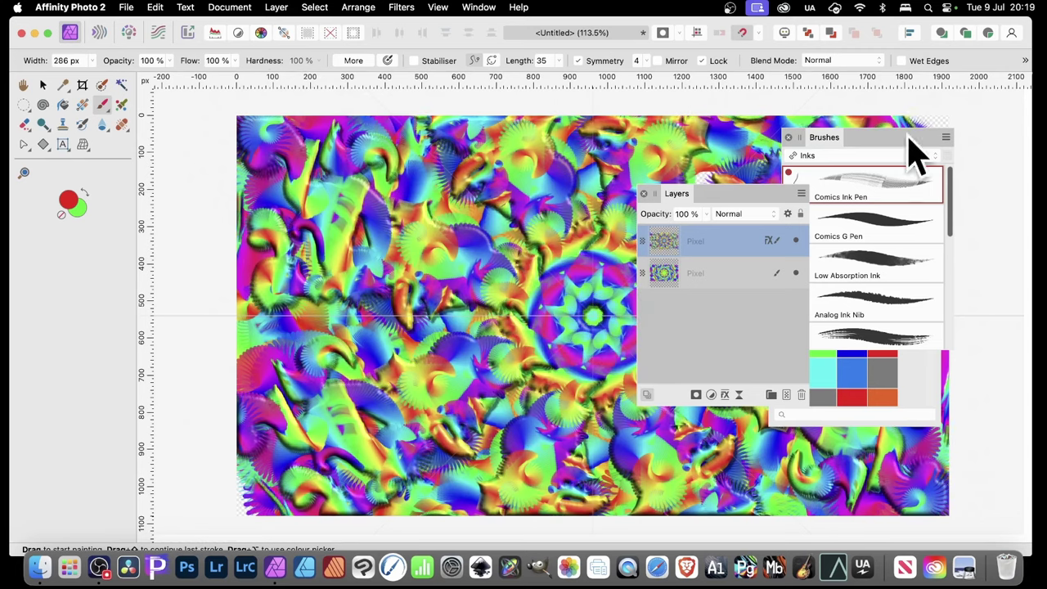
mouse_move(718, 193)
left_mouse_down()
mouse_move(732, 225)
mouse_move(733, 373)
left_mouse_up()
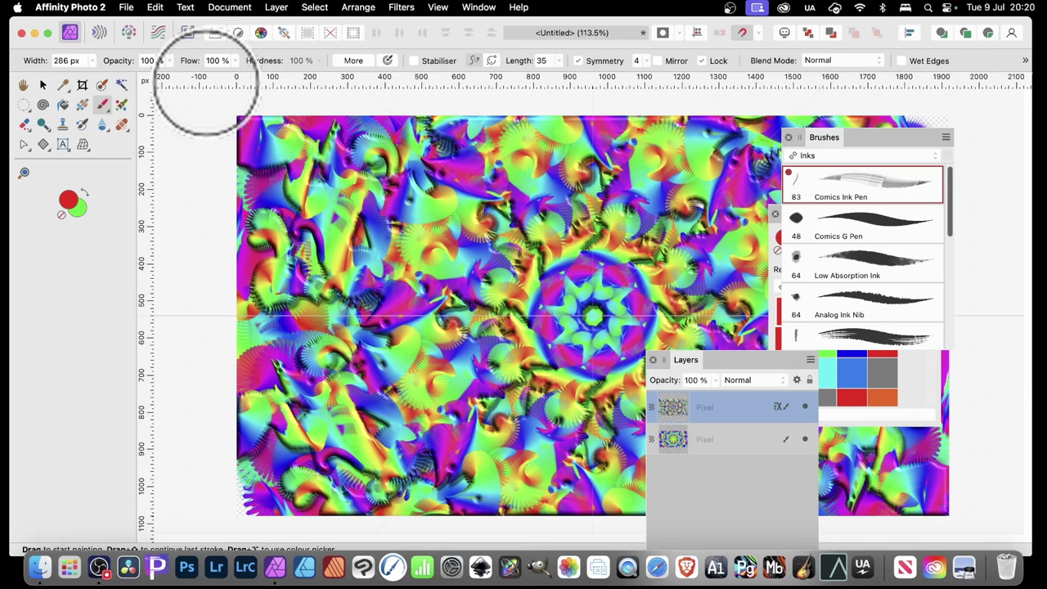
Step: Save a copy of the Round Chalk brush from the Dry Media category as "Round Chalk Brush 1"
left_click(848, 155)
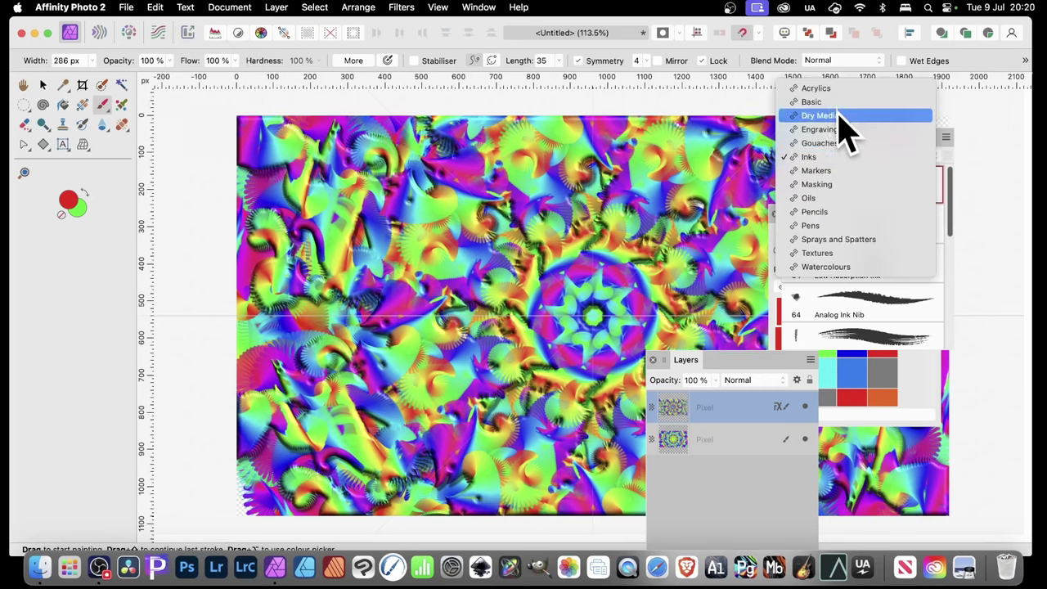
left_click(842, 123)
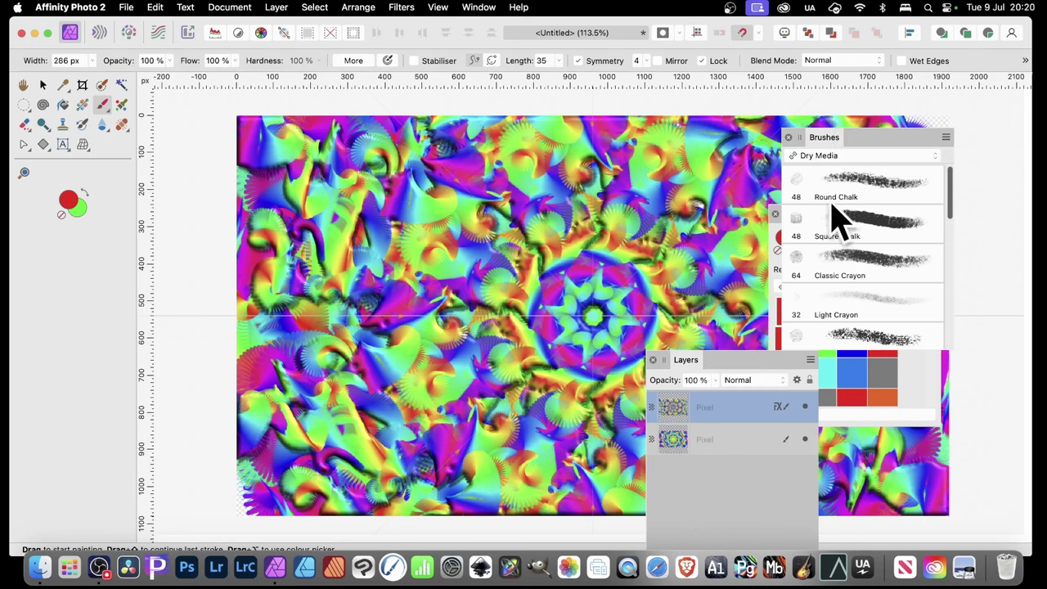
double_click(883, 197)
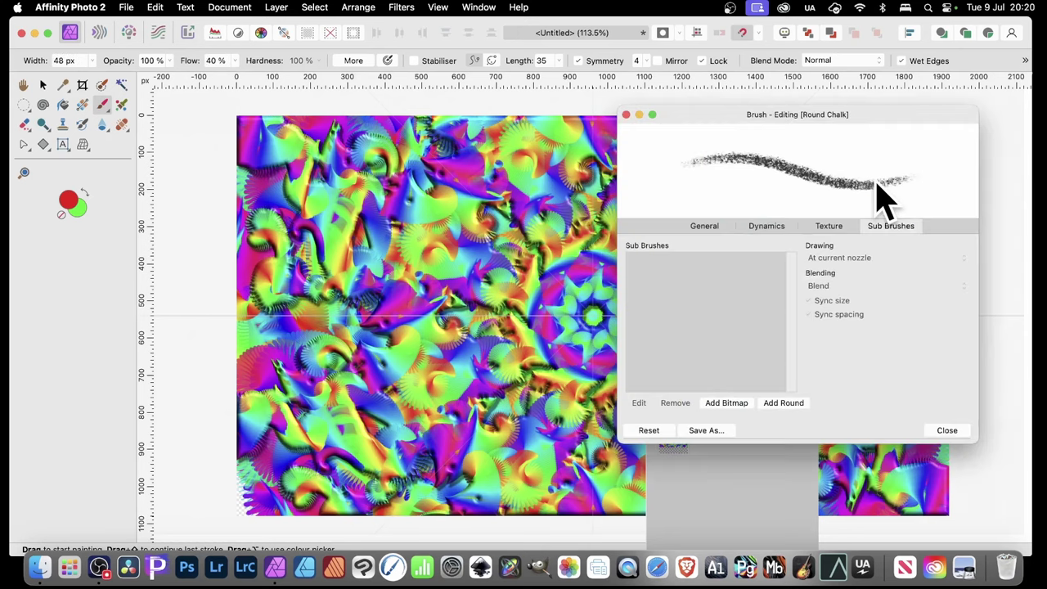
left_click(705, 227)
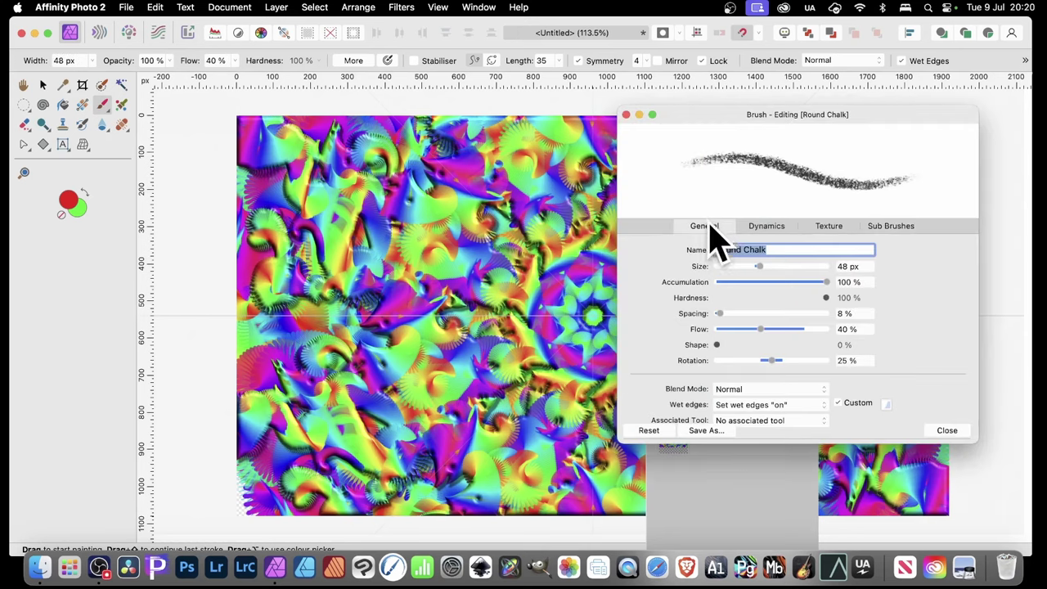
left_click(705, 430)
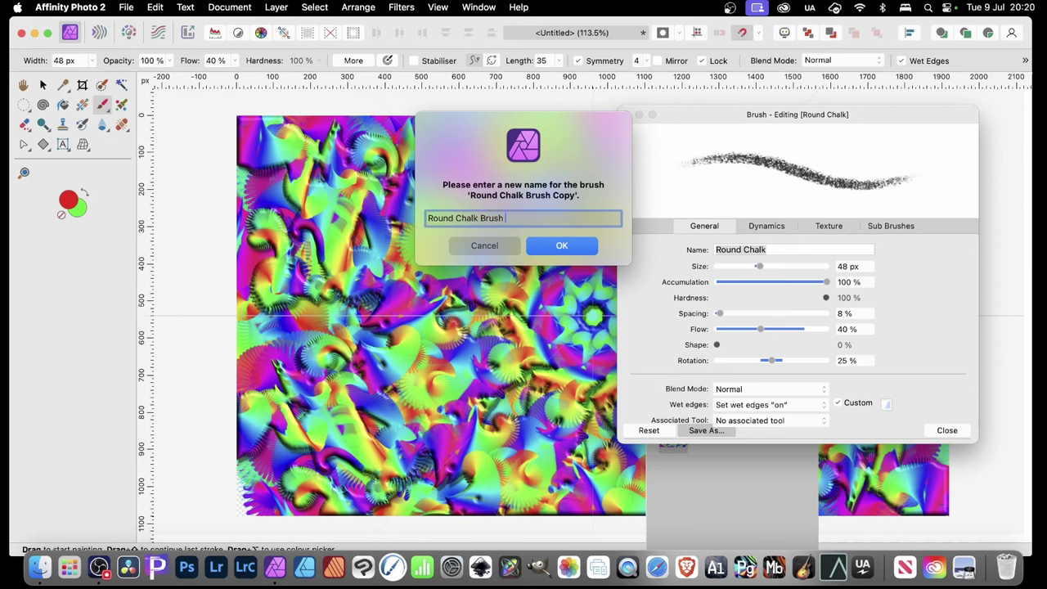
left_click(561, 246)
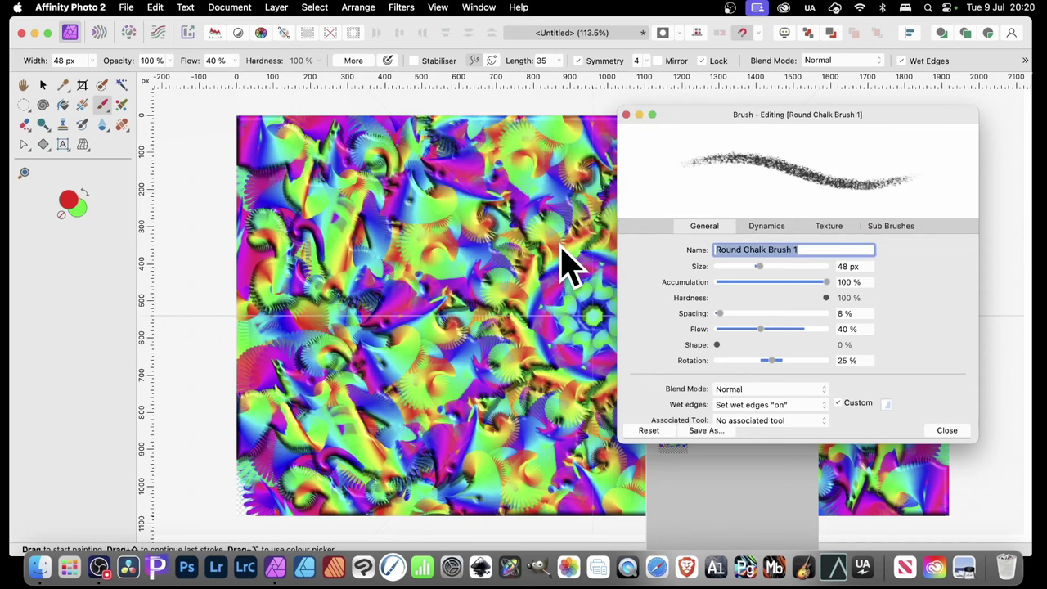
left_click(944, 430)
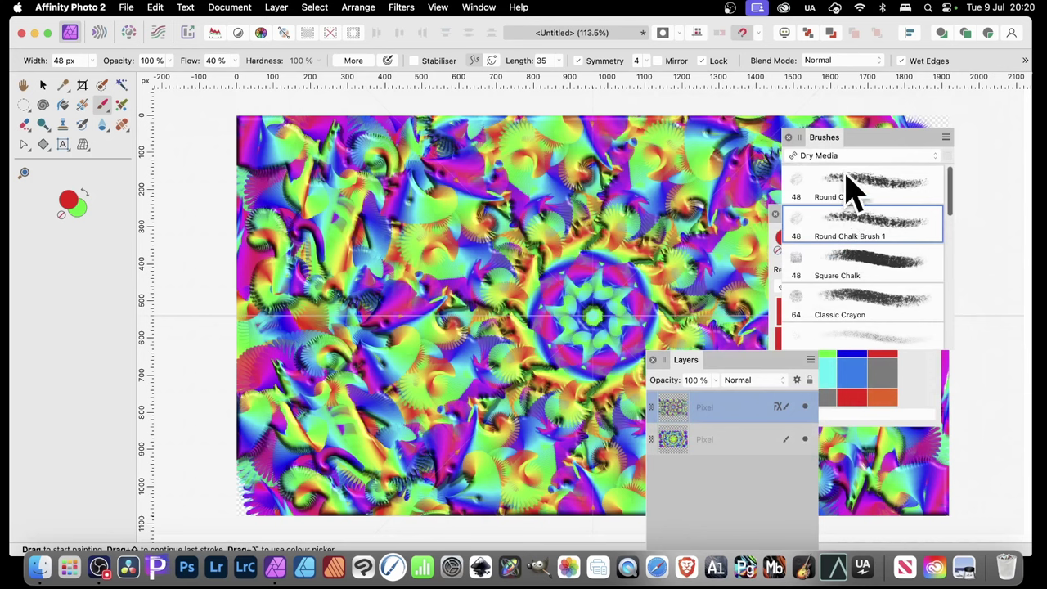
Step: Edit Round Chalk Brush 1, setting its size to 100.9 px and increasing the pressure-driven size jitter
double_click(873, 236)
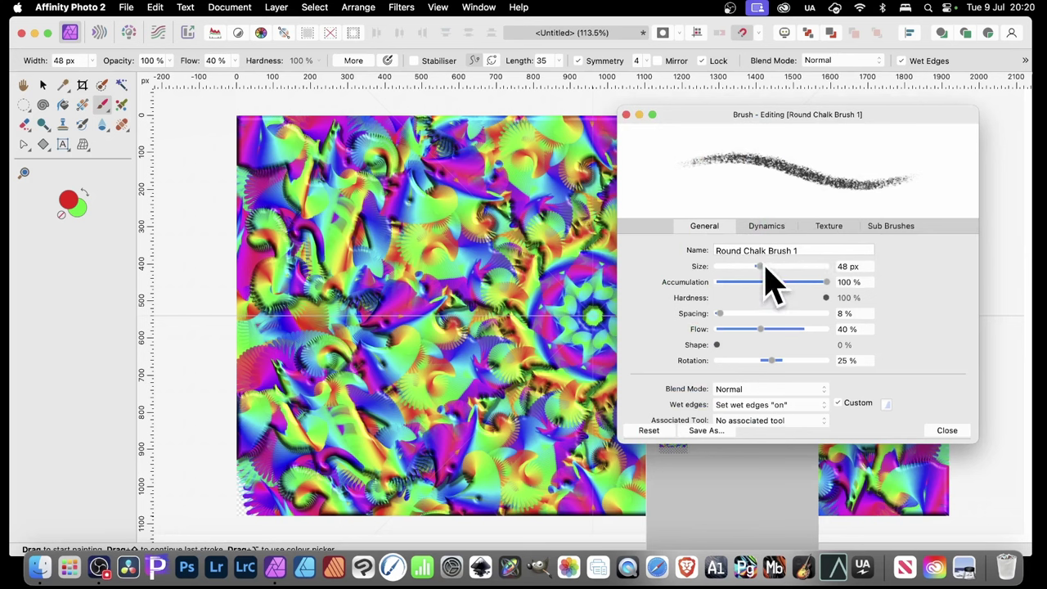
left_click_drag(764, 268, 776, 269)
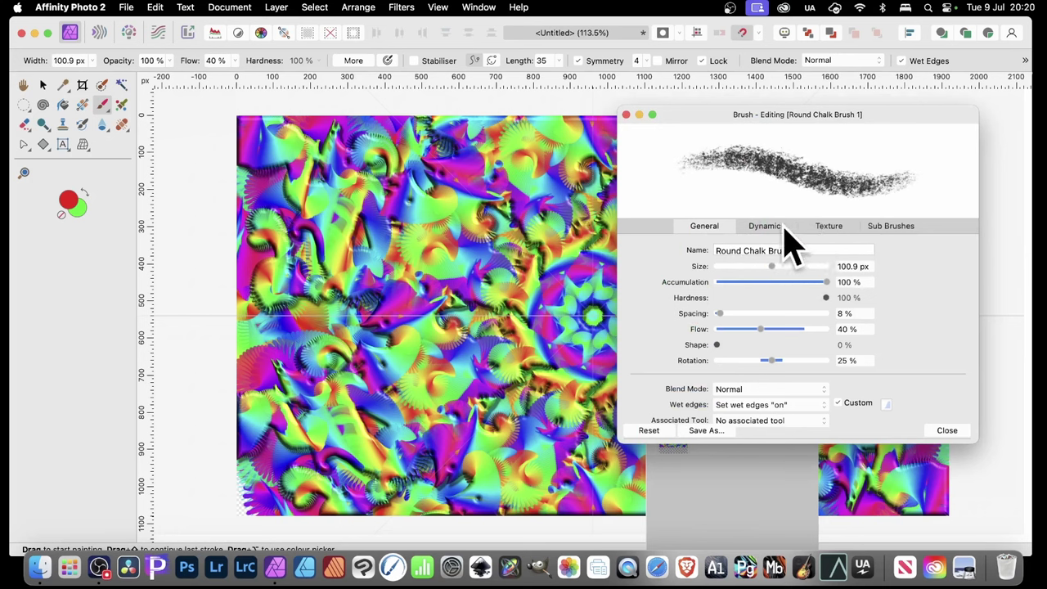
left_click(782, 228)
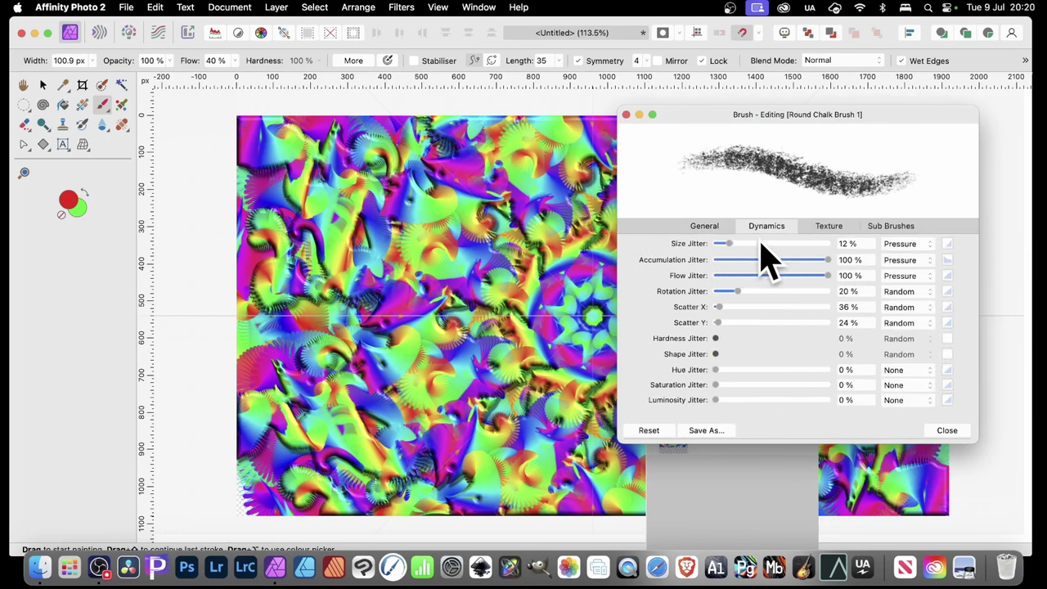
mouse_move(760, 244)
left_mouse_down()
mouse_move(813, 247)
mouse_move(759, 247)
mouse_move(777, 245)
left_mouse_up()
Step: Inspect the two texture nozzles of Round Chalk Brush 1 and close the brush editor
left_click(830, 229)
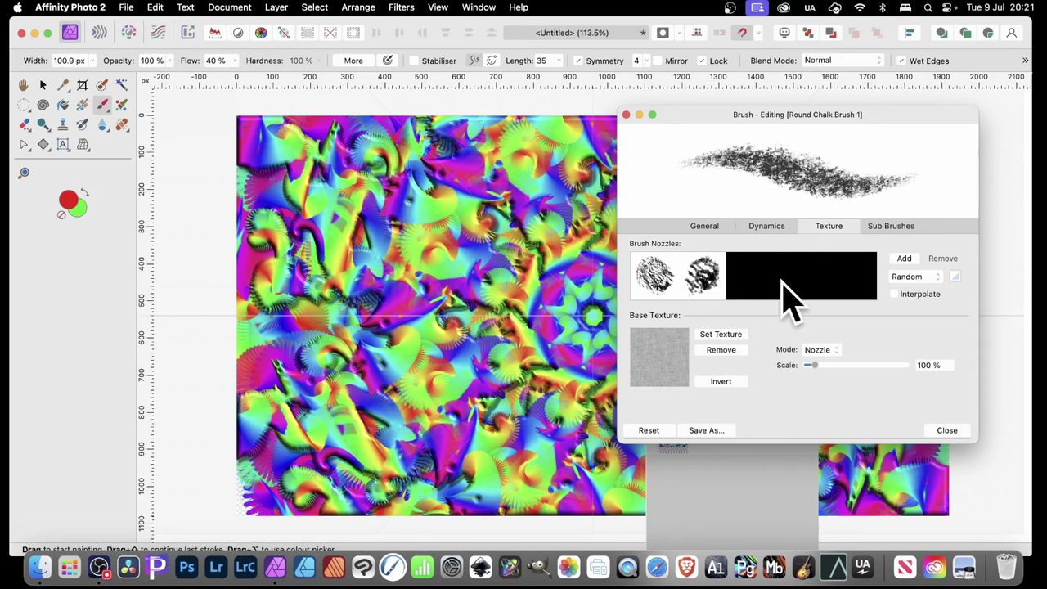
left_click(701, 287)
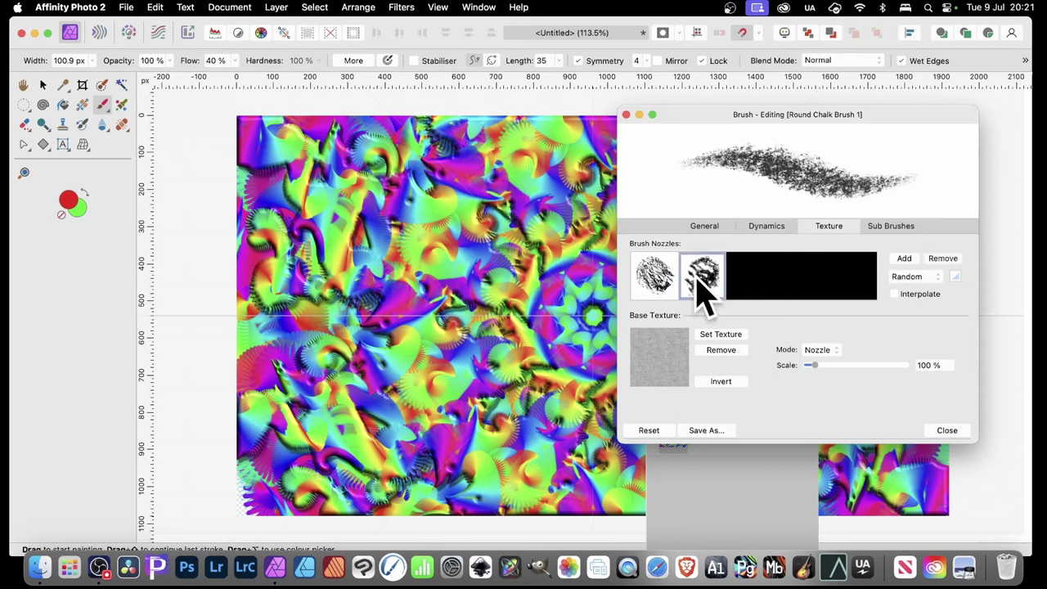
left_click(662, 276)
left_click(705, 287)
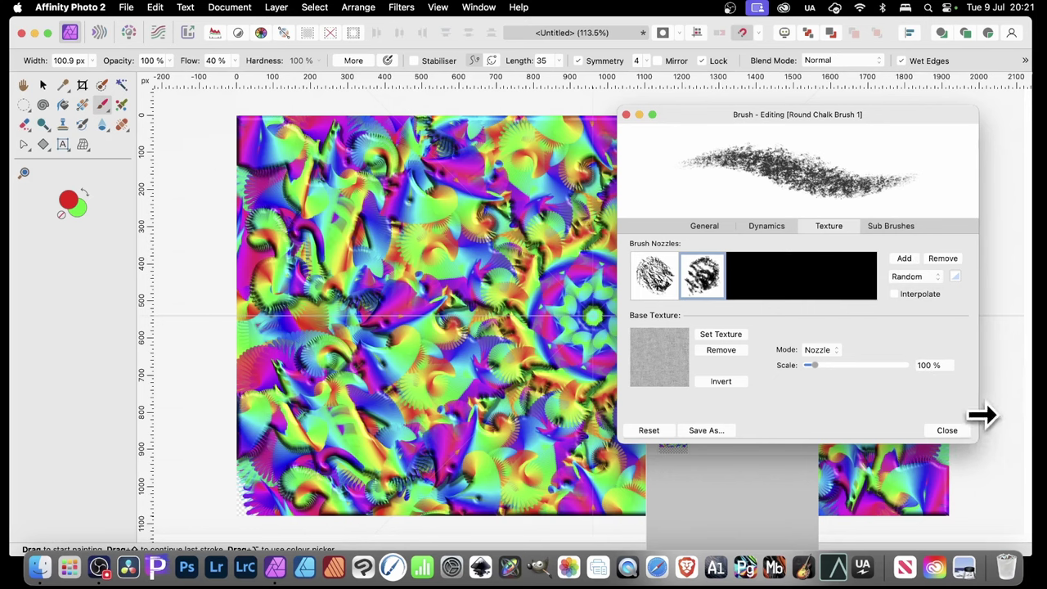
left_click(952, 432)
Step: Select all the artwork layers with the Move tool and delete them to empty the canvas
left_click(43, 85)
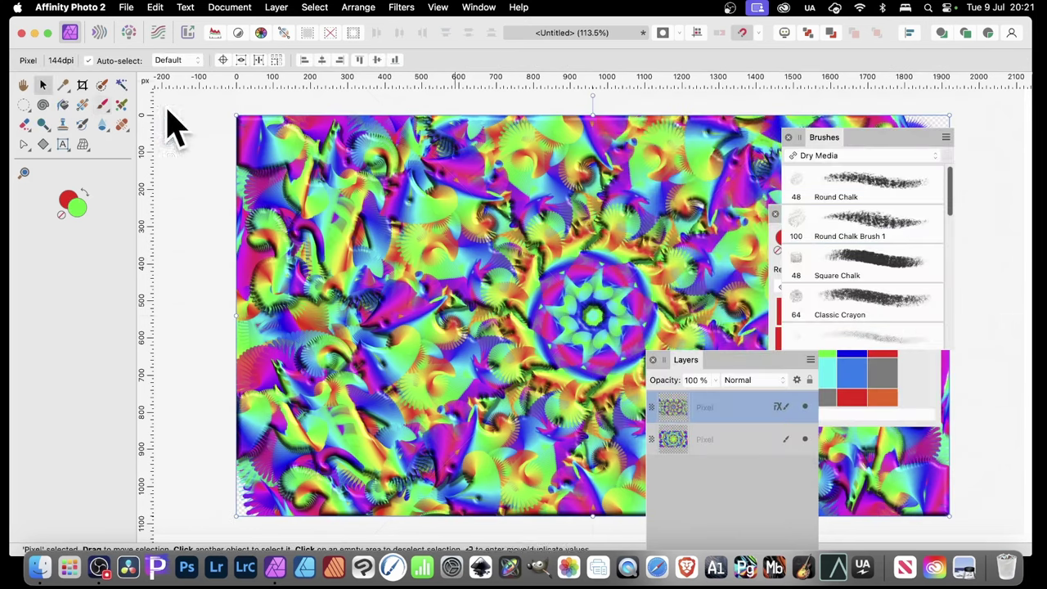
key("super+a")
key("BackSpace")
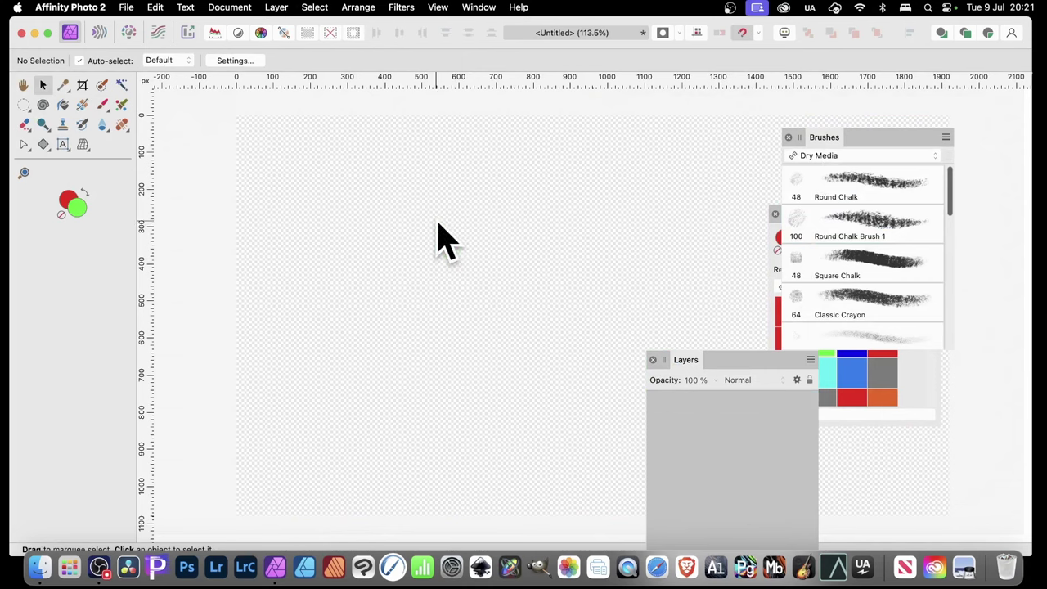
Step: Paint a curving red test stroke on the empty canvas with Round Chalk Brush 1
left_click(102, 105)
left_click(864, 233)
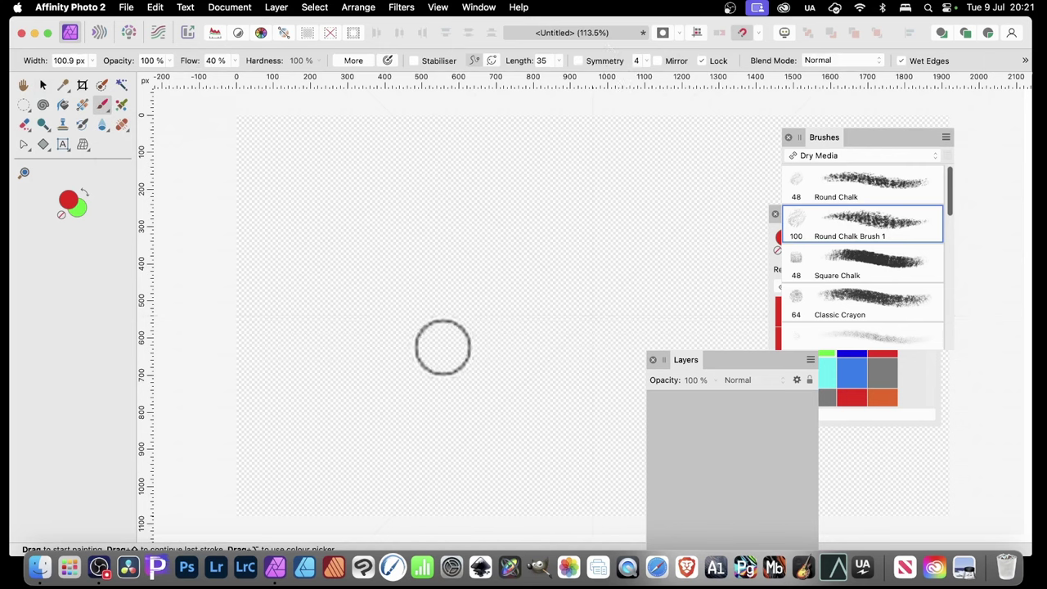
mouse_move(432, 349)
left_mouse_down()
mouse_move(421, 343)
mouse_move(467, 264)
mouse_move(437, 224)
mouse_move(379, 215)
mouse_move(324, 161)
mouse_move(409, 167)
mouse_move(474, 156)
left_mouse_up()
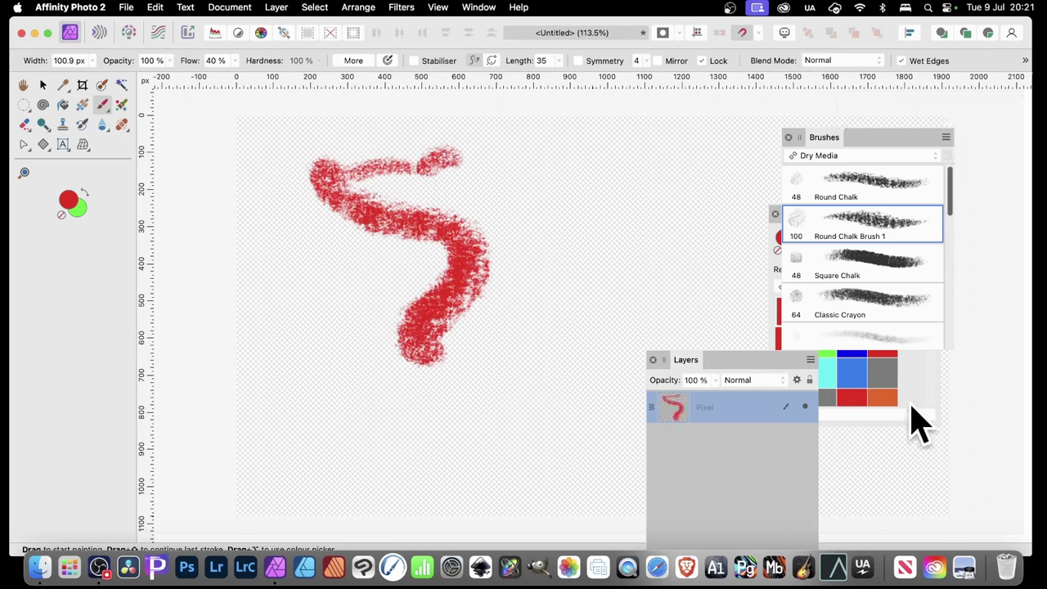
Step: Change the swatches to the Greys palette, choose a light grey, and undo the red stroke
left_click(883, 372)
left_click(817, 288)
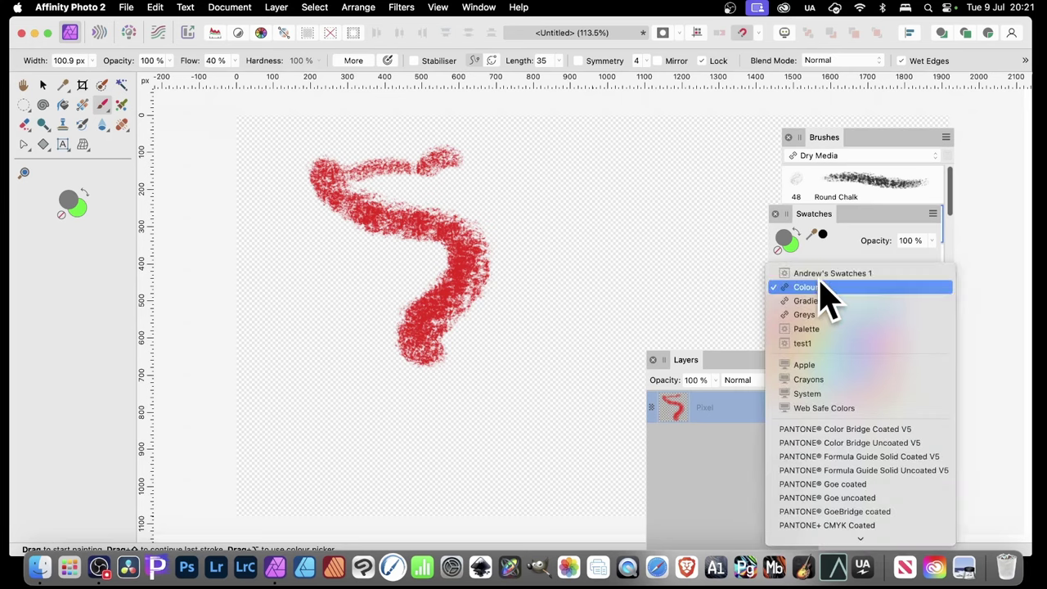
left_click(822, 315)
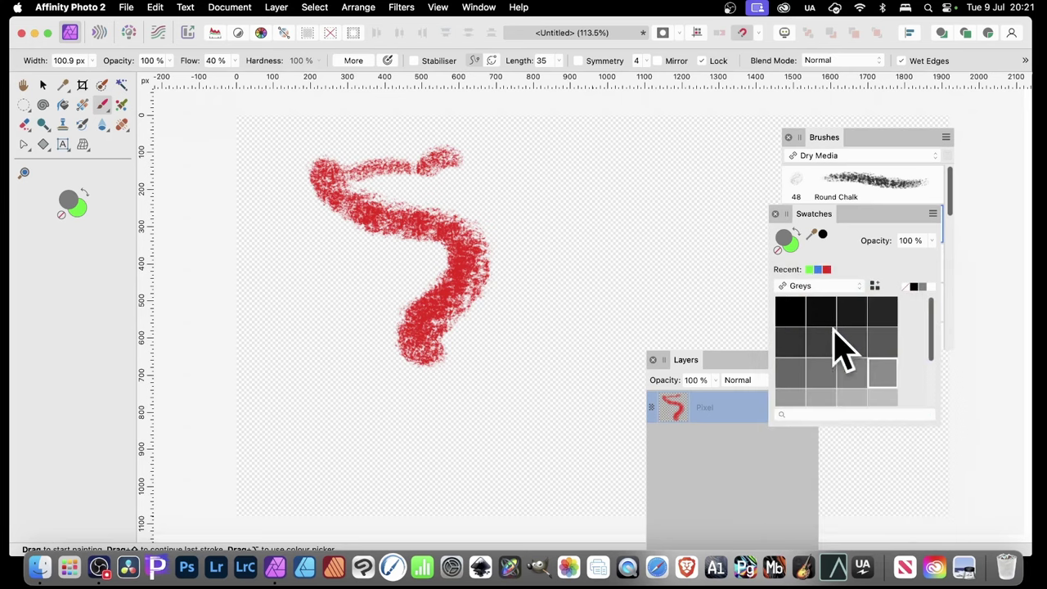
scroll(822, 372, "down", 2)
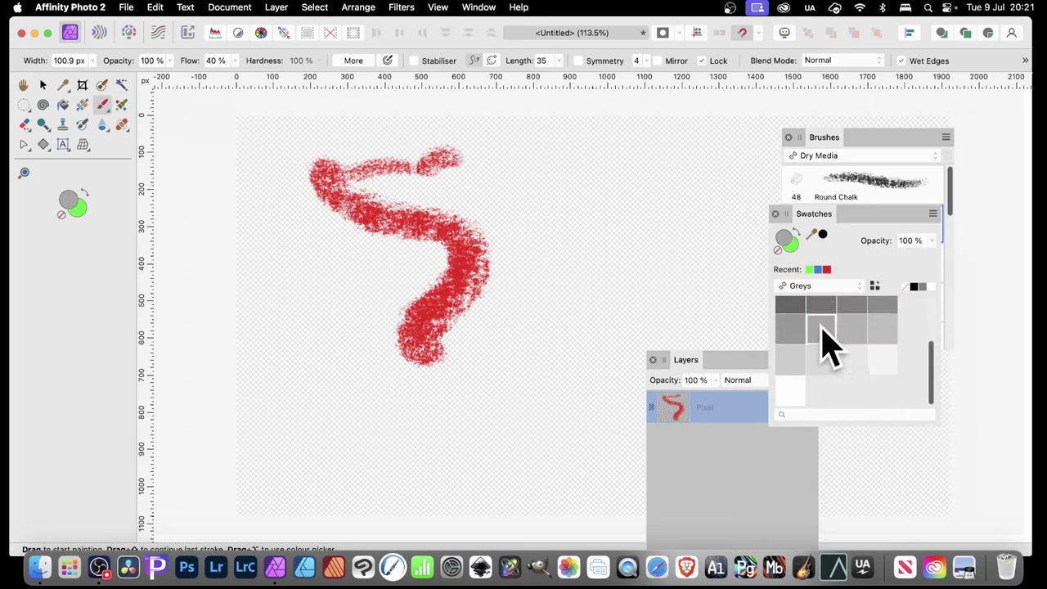
key("super+z")
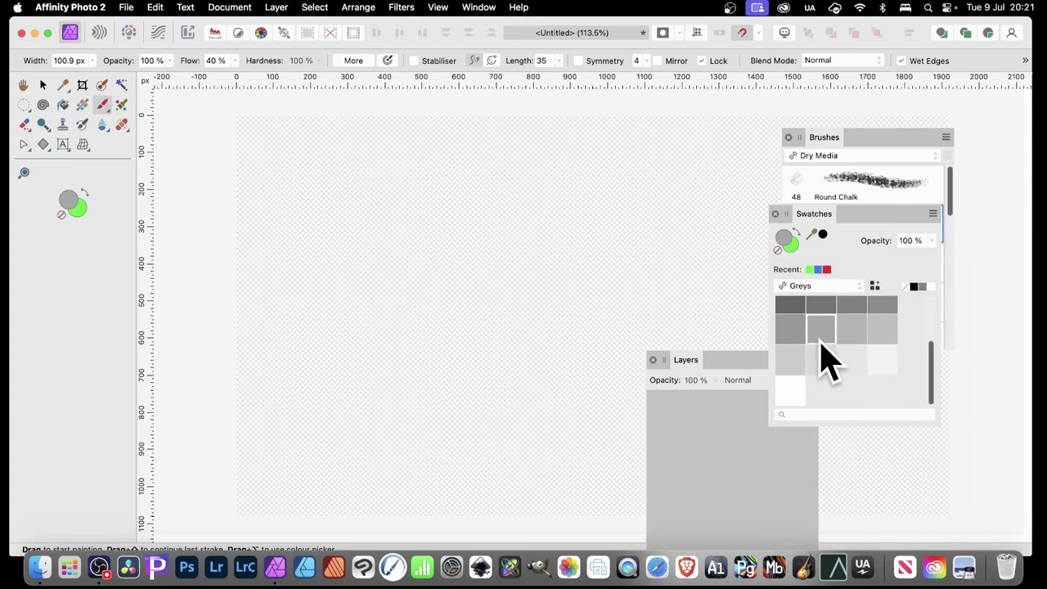
Step: Paint three overlapping diagonal chalk strokes in light grey, dark grey and near-black
mouse_move(344, 194)
left_mouse_down()
mouse_move(378, 225)
mouse_move(424, 255)
mouse_move(458, 320)
left_mouse_up()
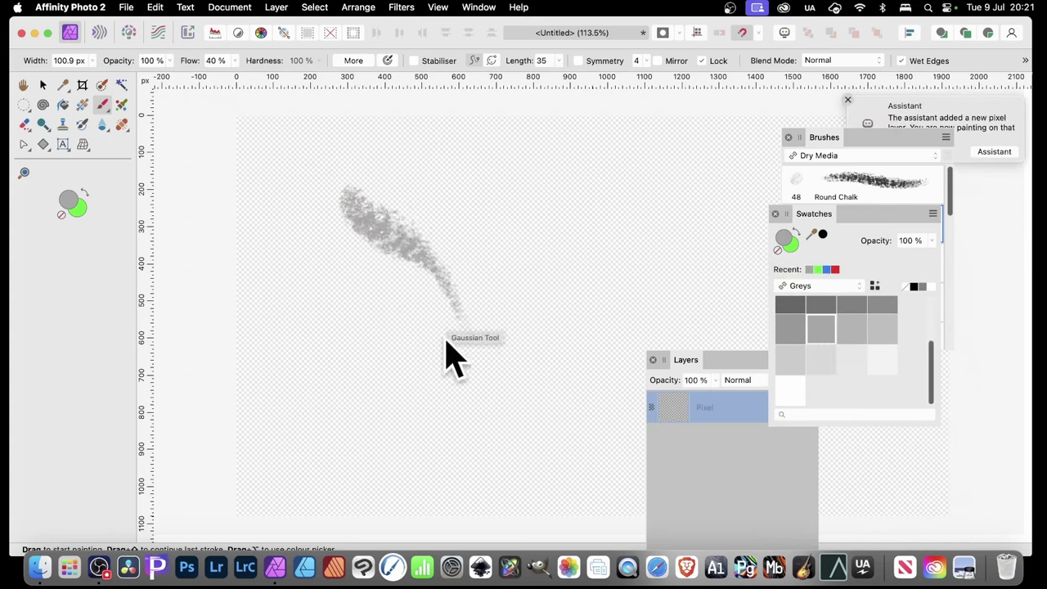
left_click(791, 310)
mouse_move(381, 248)
left_mouse_down()
mouse_move(438, 305)
mouse_move(468, 397)
left_mouse_up()
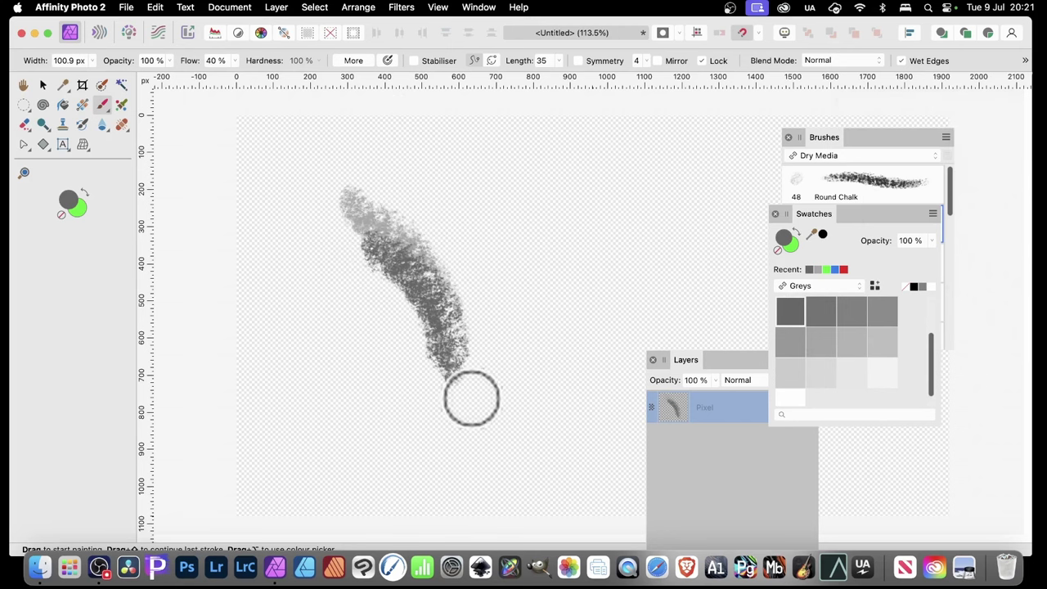
scroll(859, 359, "up", 3)
scroll(858, 335, "up", 2)
left_click(855, 309)
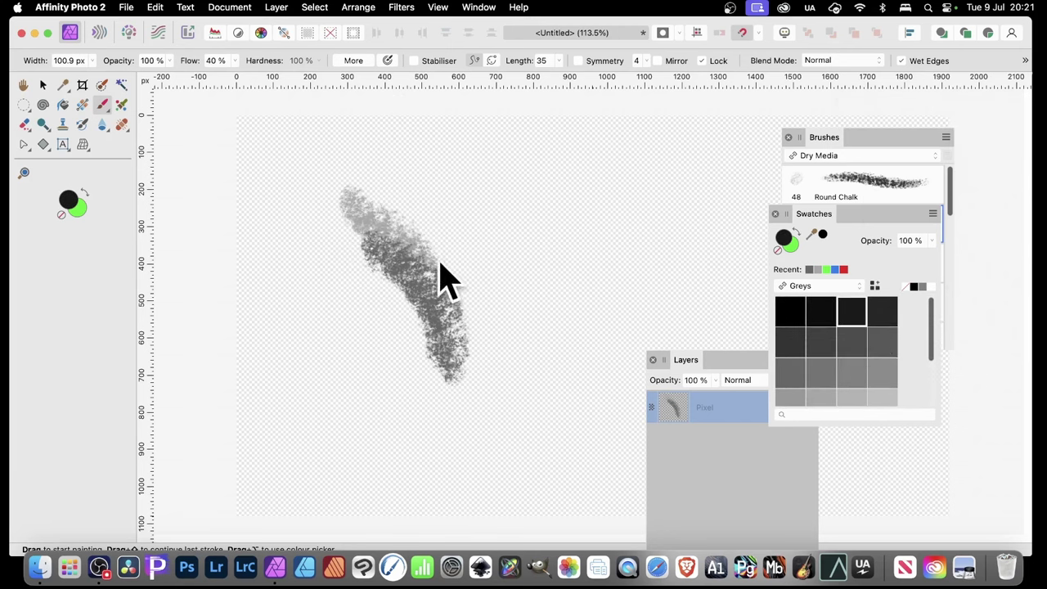
mouse_move(377, 274)
left_mouse_down()
mouse_move(426, 318)
mouse_move(434, 402)
mouse_move(456, 444)
left_mouse_up()
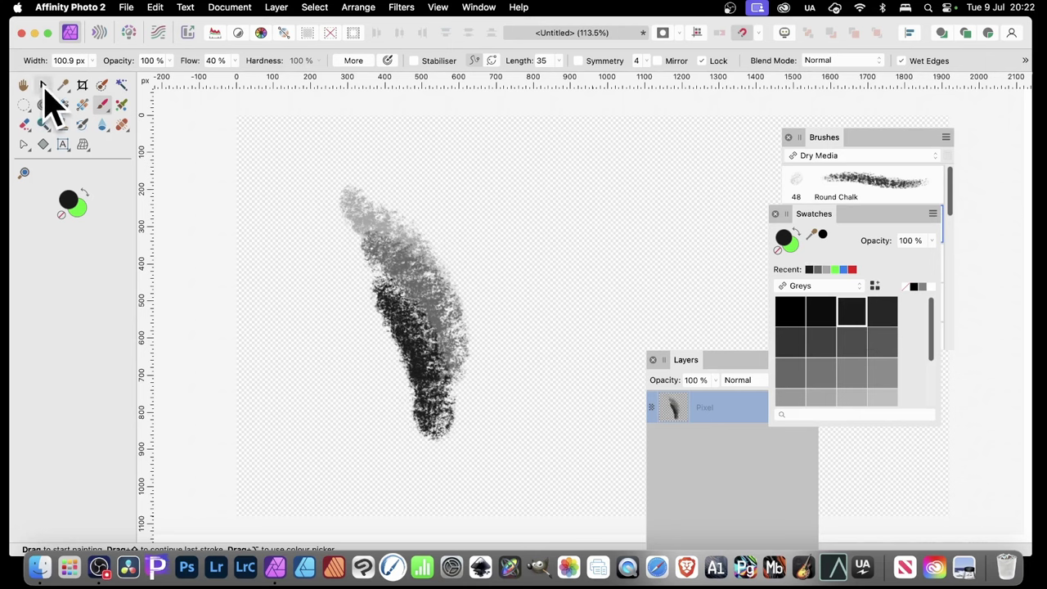
Step: Reposition the painted chalk shape slightly and set up its PNG export with the area kept at Selection Area
left_click(42, 84)
mouse_move(409, 269)
left_mouse_down()
mouse_move(409, 327)
mouse_move(407, 264)
left_mouse_up()
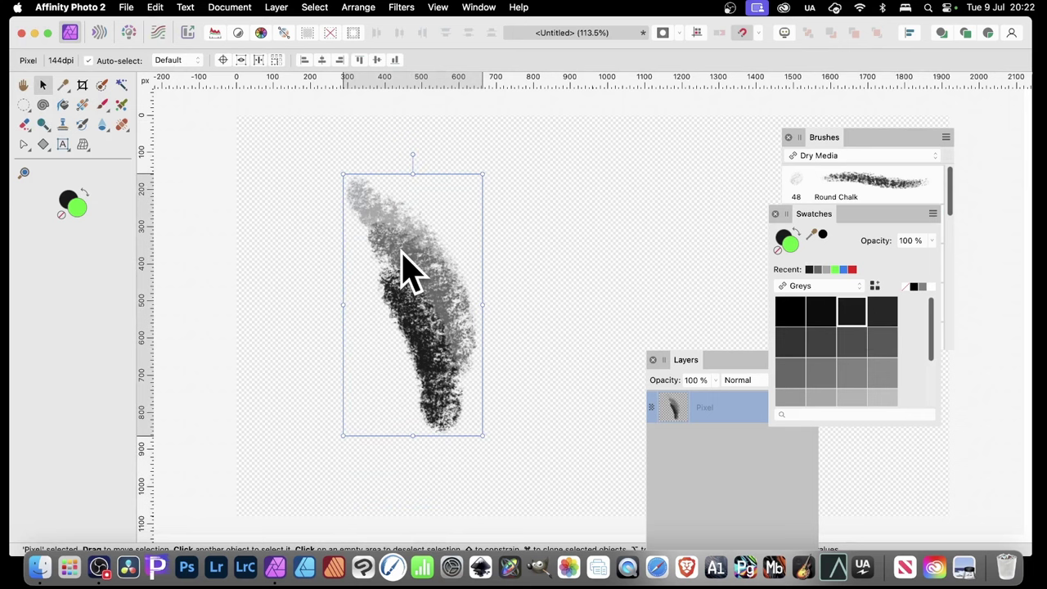
left_click(127, 7)
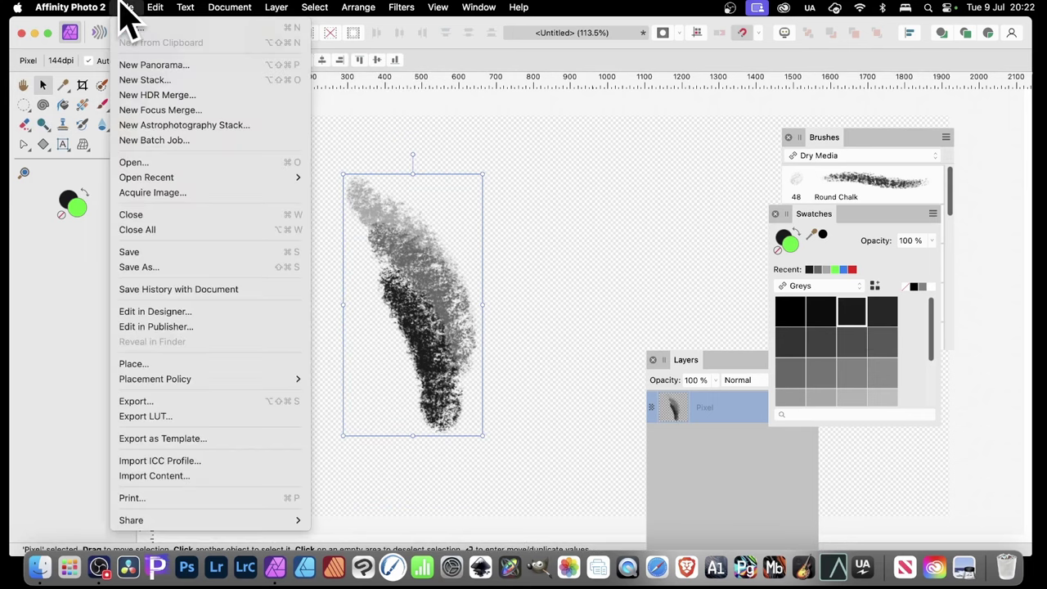
left_click(179, 402)
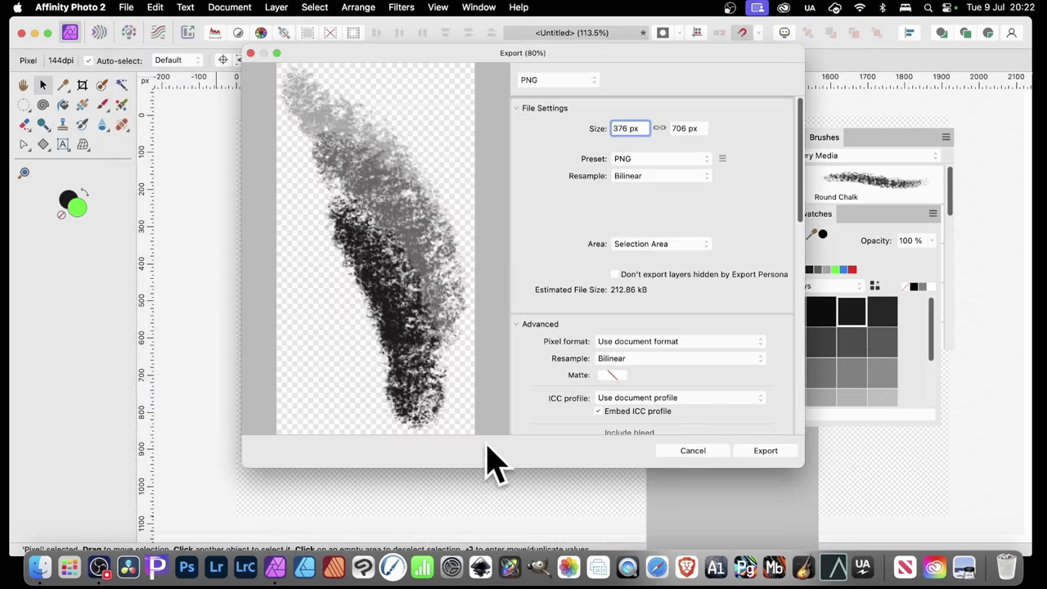
left_click(661, 244)
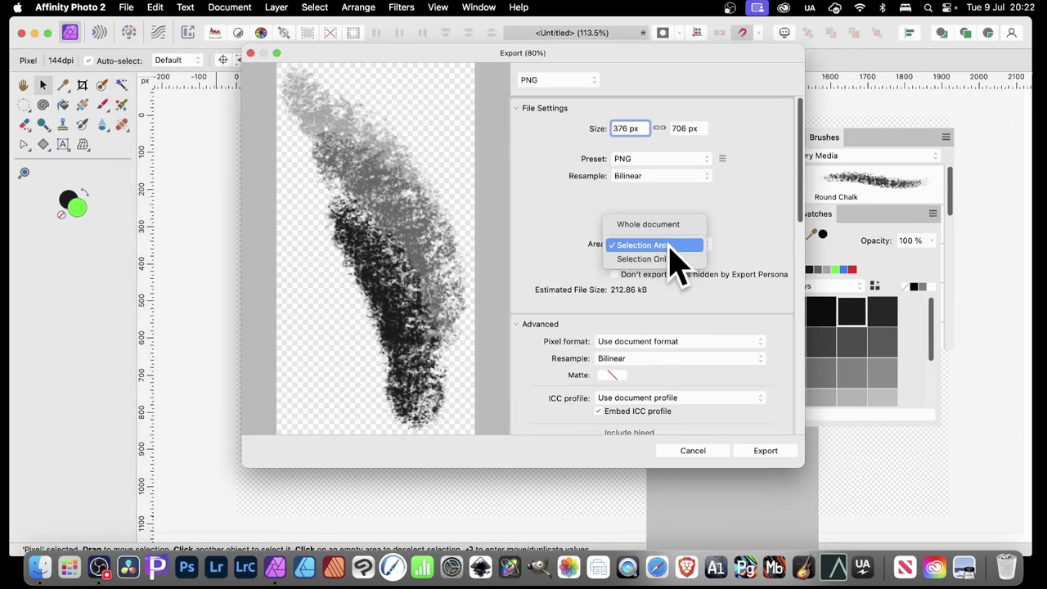
left_click(669, 248)
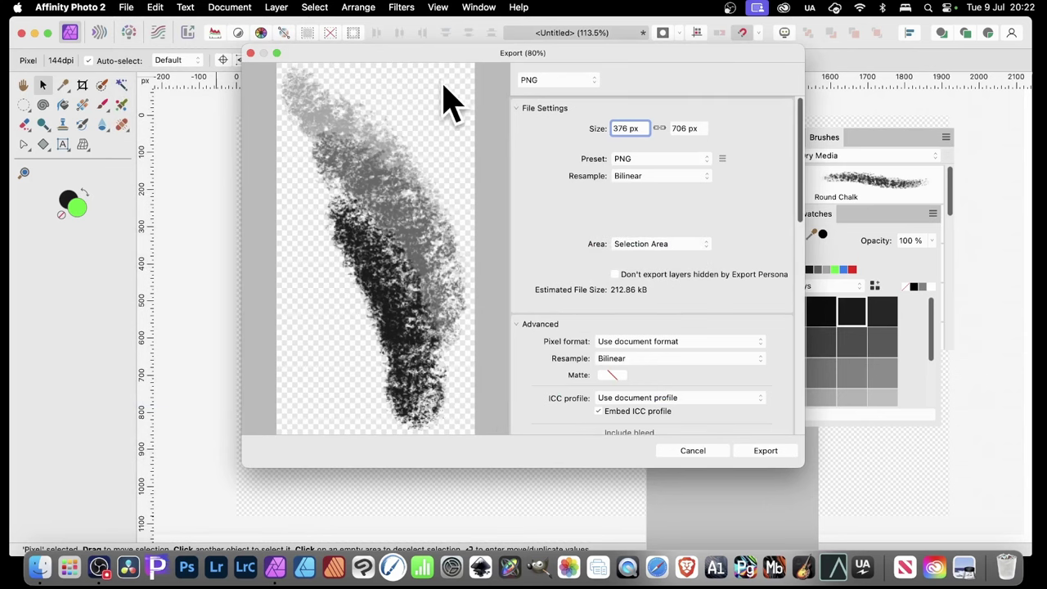
Step: Export the chalk shape to the Desktop as "a", moving the Layers panel off the save dialog
left_click(765, 450)
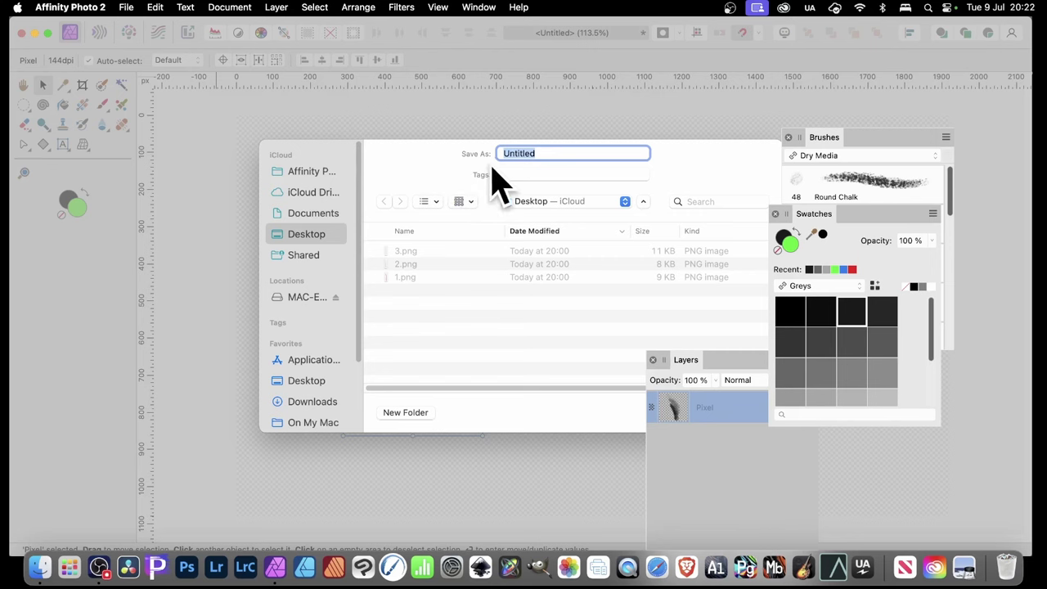
type("a")
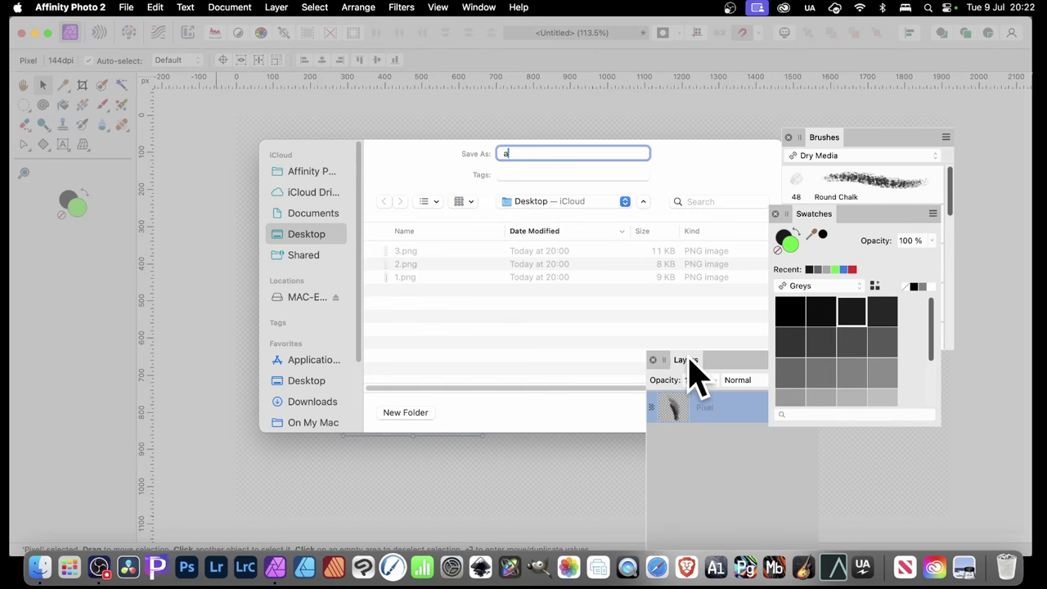
left_click_drag(690, 359, 683, 458)
left_click(746, 414)
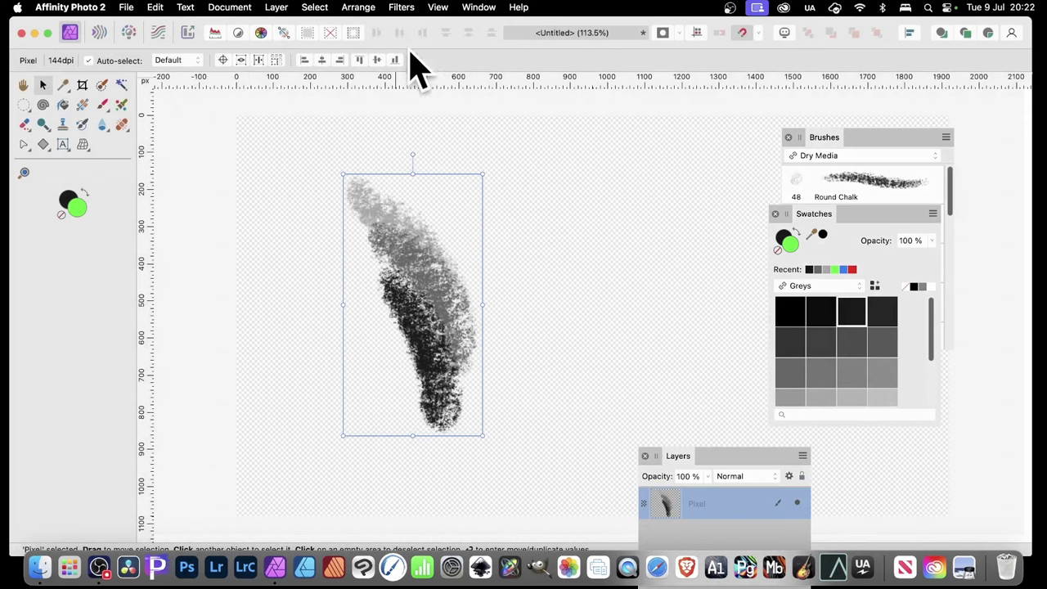
Step: Start the Deform distortion on the chalk layer and place control points along the shape
left_click(403, 8)
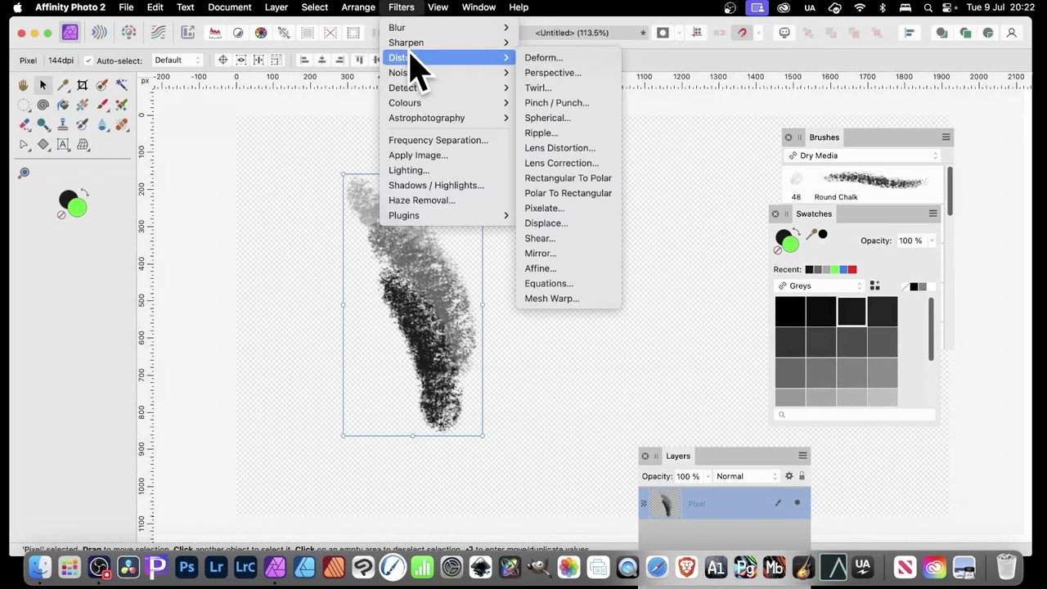
left_click(542, 60)
left_click(403, 232)
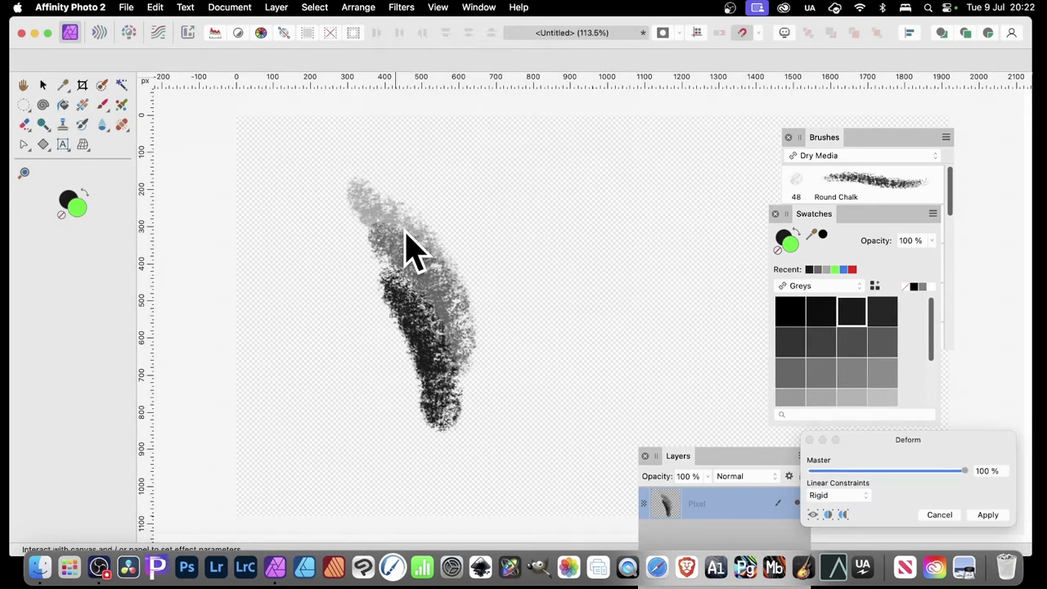
left_click(385, 217)
left_click(407, 295)
left_click(437, 319)
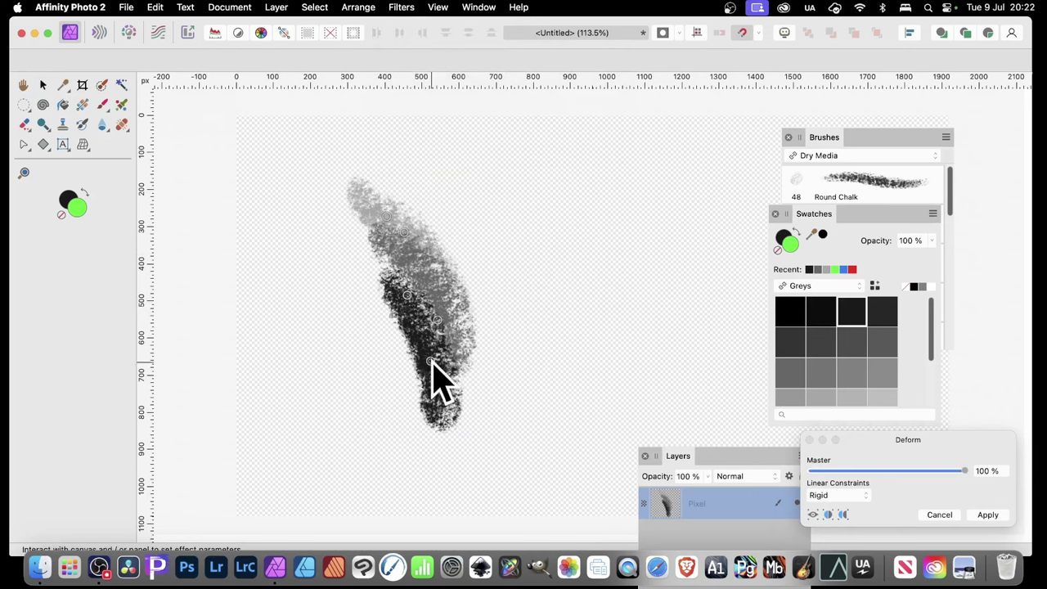
Step: Pull the Deform points outward to stretch the chalk into a curled shape with detached blobs, and apply the distortion
mouse_move(428, 361)
left_mouse_down()
mouse_move(362, 427)
mouse_move(328, 441)
left_mouse_up()
left_click_drag(407, 296, 296, 165)
left_click_drag(439, 198, 510, 218)
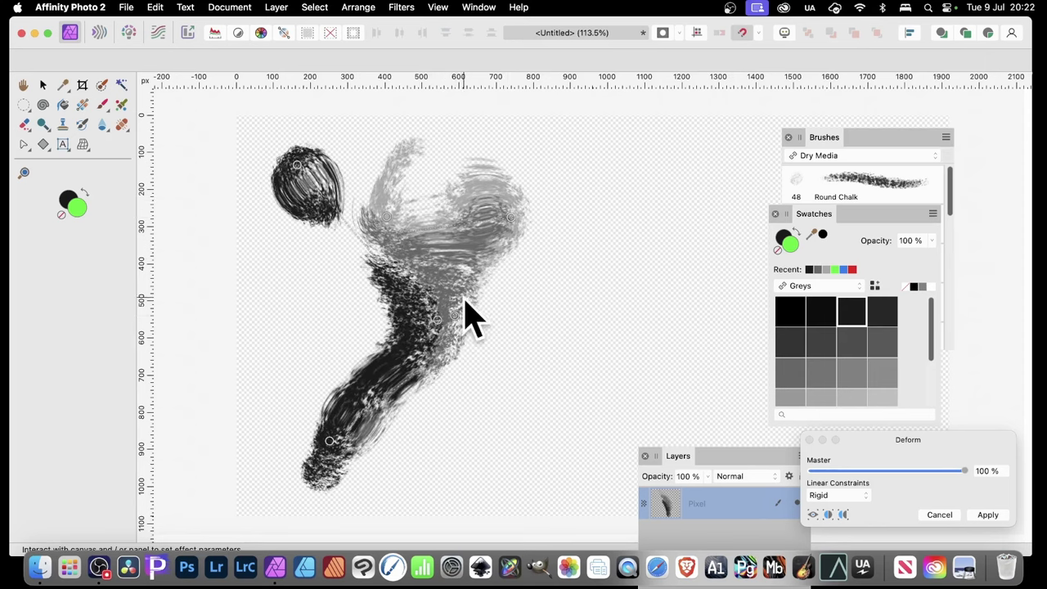
left_click_drag(463, 320, 637, 376)
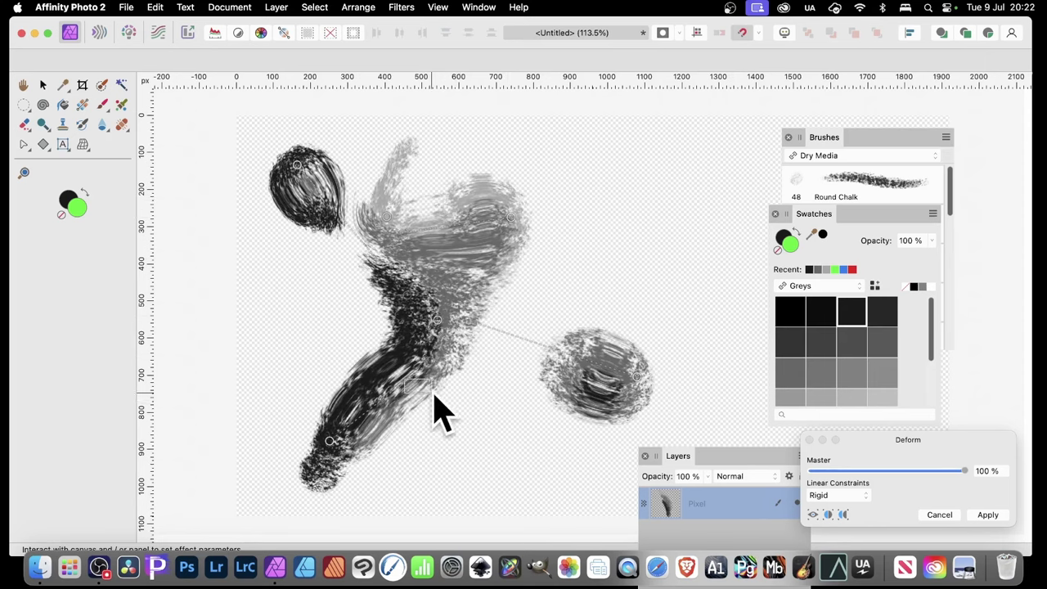
mouse_move(379, 368)
left_mouse_down()
mouse_move(441, 412)
mouse_move(408, 397)
left_mouse_up()
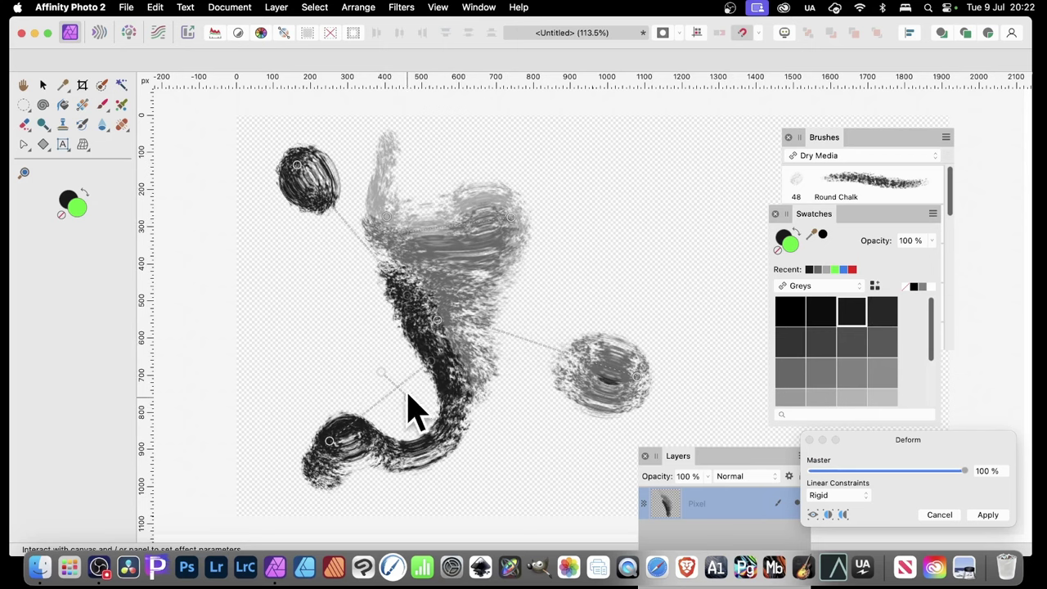
left_click(986, 515)
Step: Export the deformed chalk shape as the PNG "b" to the Desktop and delete its layer from the canvas
left_click(126, 8)
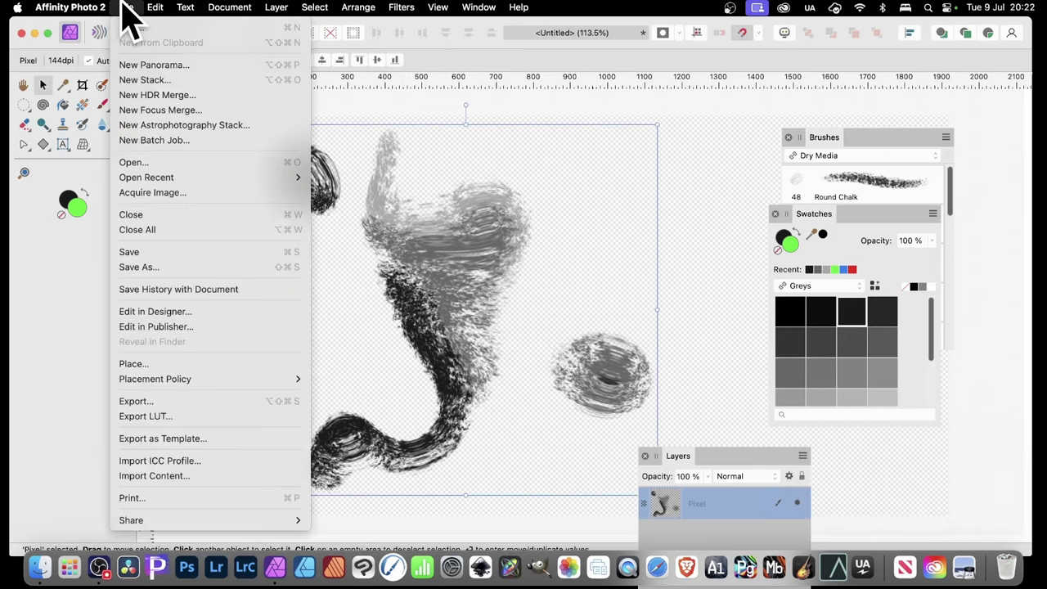
left_click(202, 402)
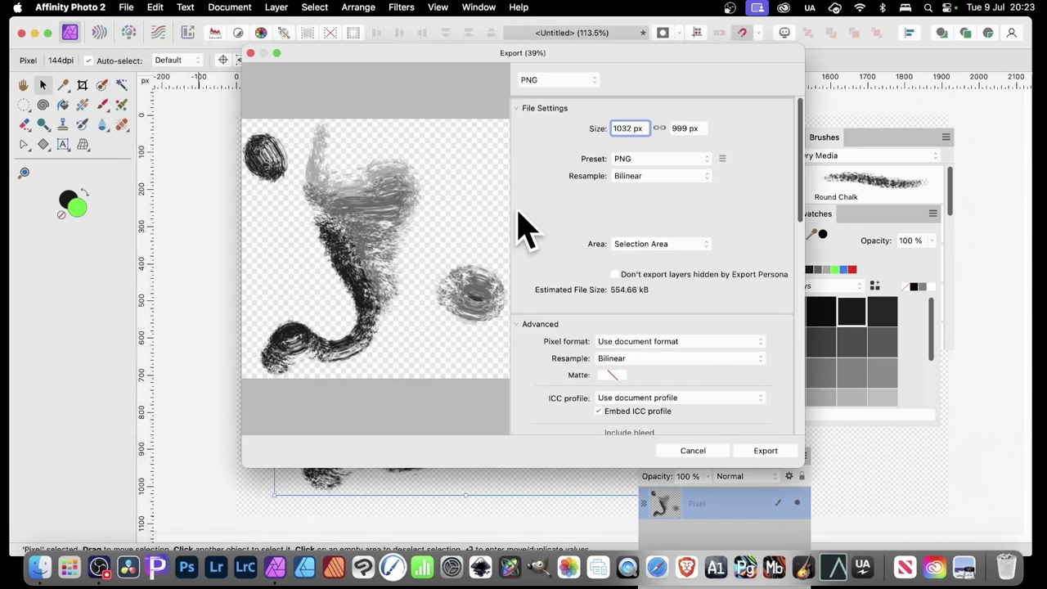
left_click(767, 455)
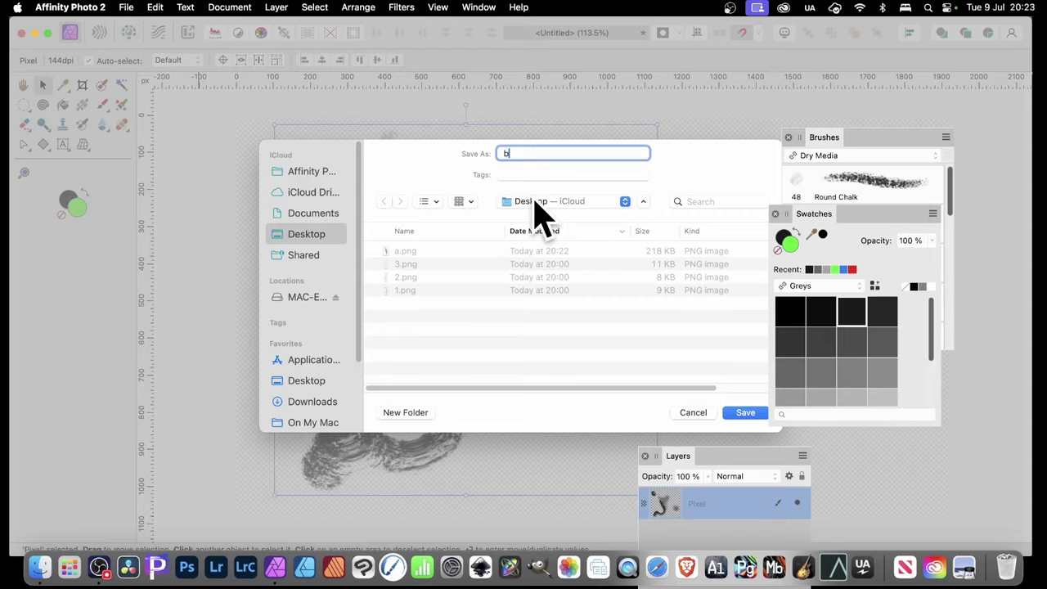
type("b")
key("Return")
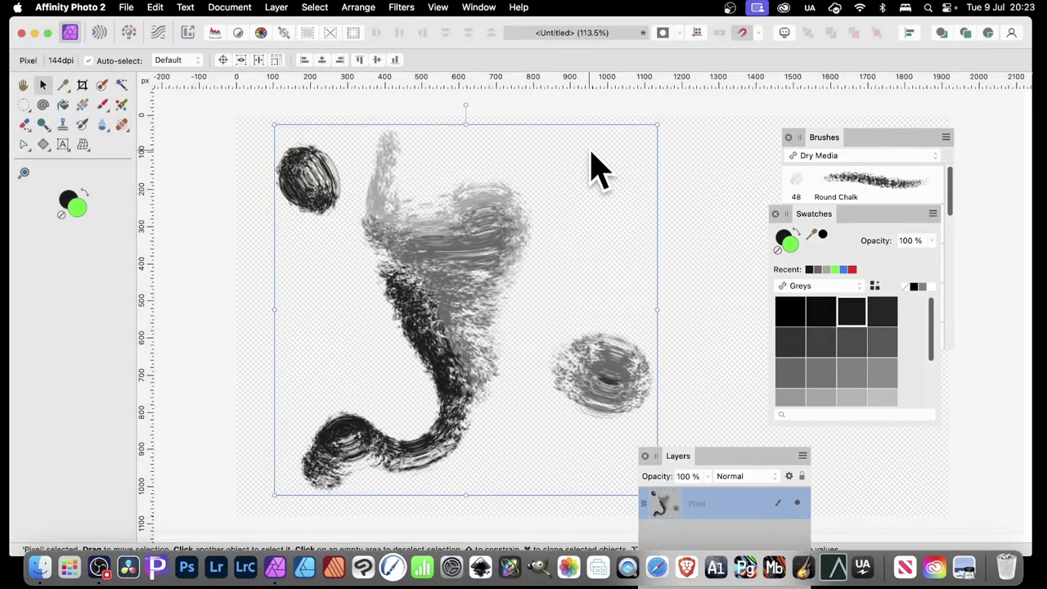
key("BackSpace")
Step: Open Round Chalk Brush 1 for editing and add a.png and b.png as texture nozzles
left_click(872, 150)
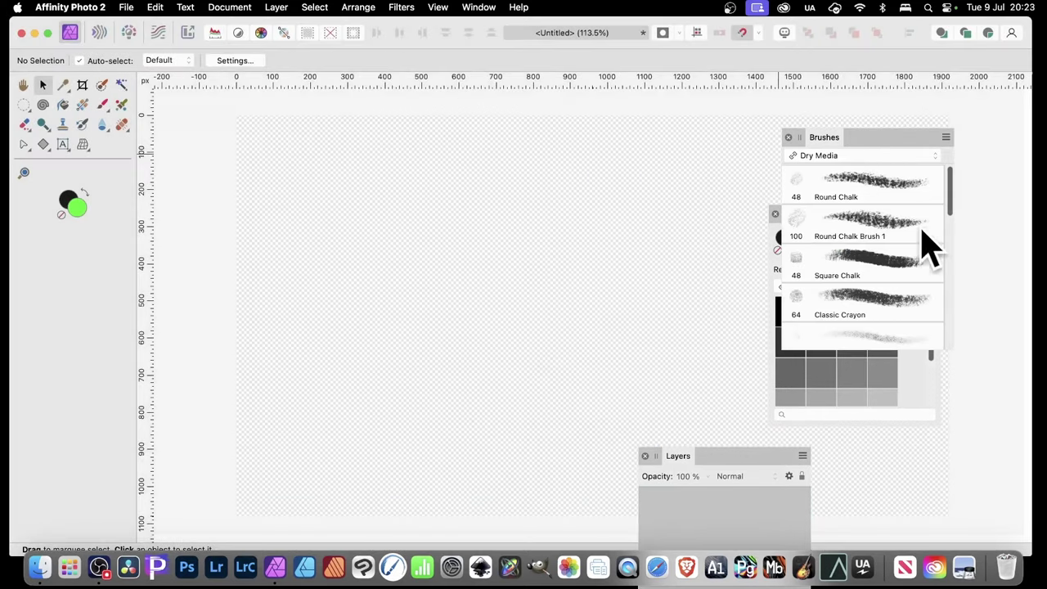
left_click(870, 222)
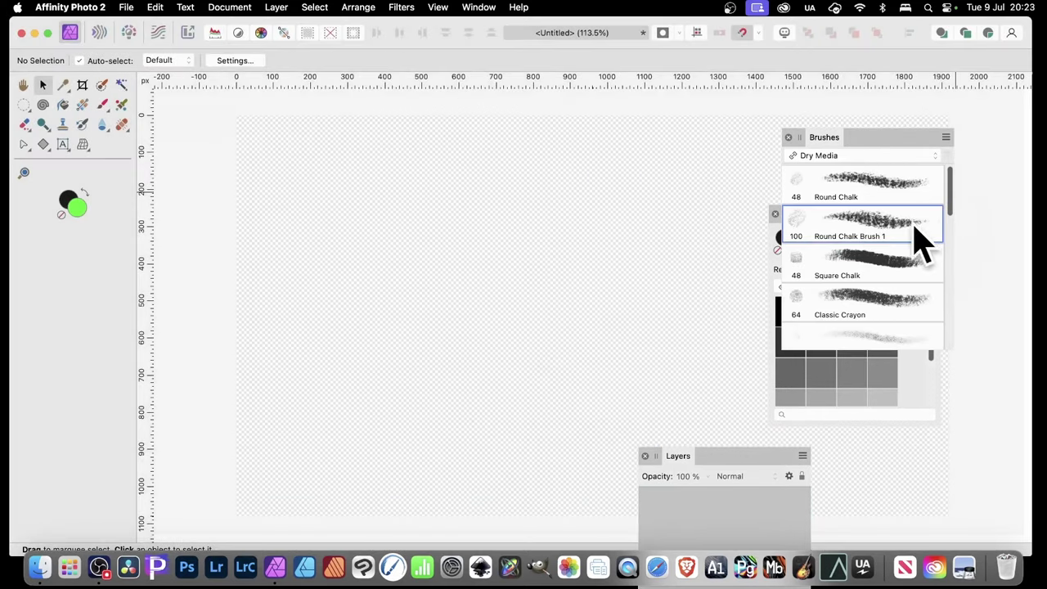
double_click(850, 238)
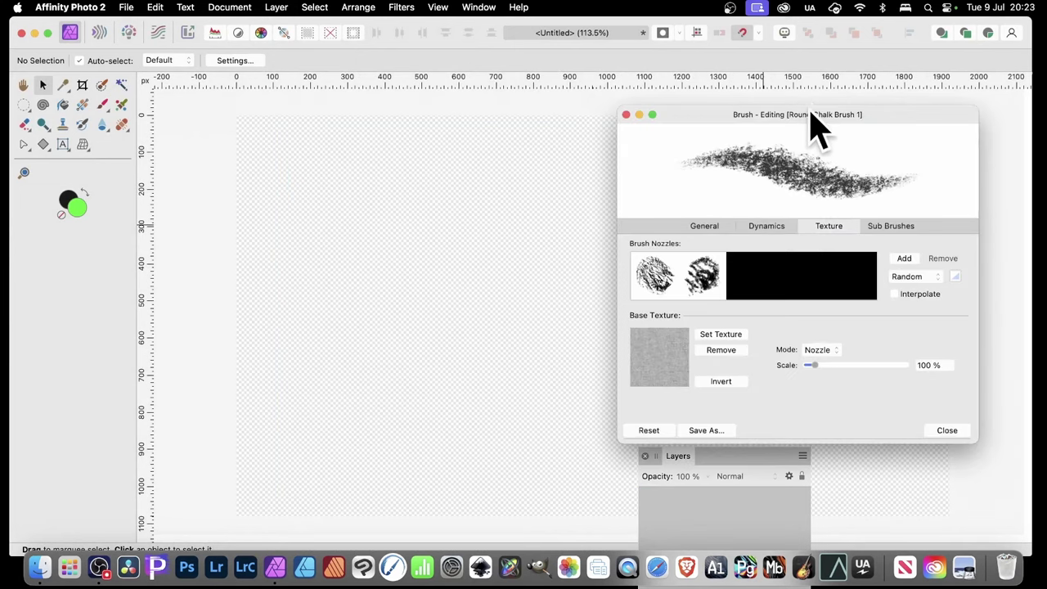
mouse_move(810, 122)
left_mouse_down()
mouse_move(444, 136)
mouse_move(553, 116)
left_mouse_up()
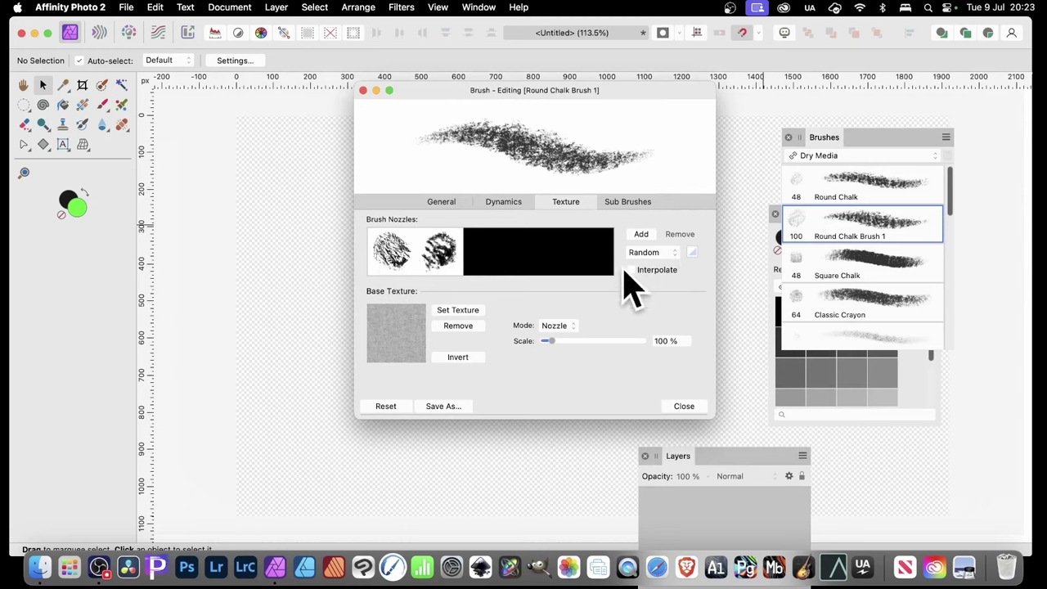
left_click(641, 235)
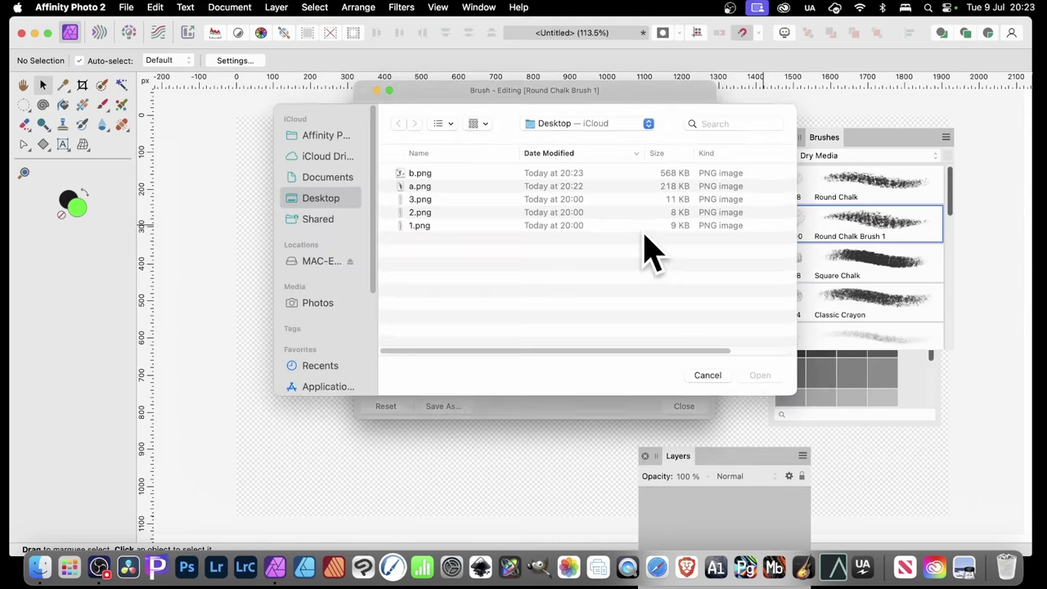
left_click(421, 187)
left_click(761, 376)
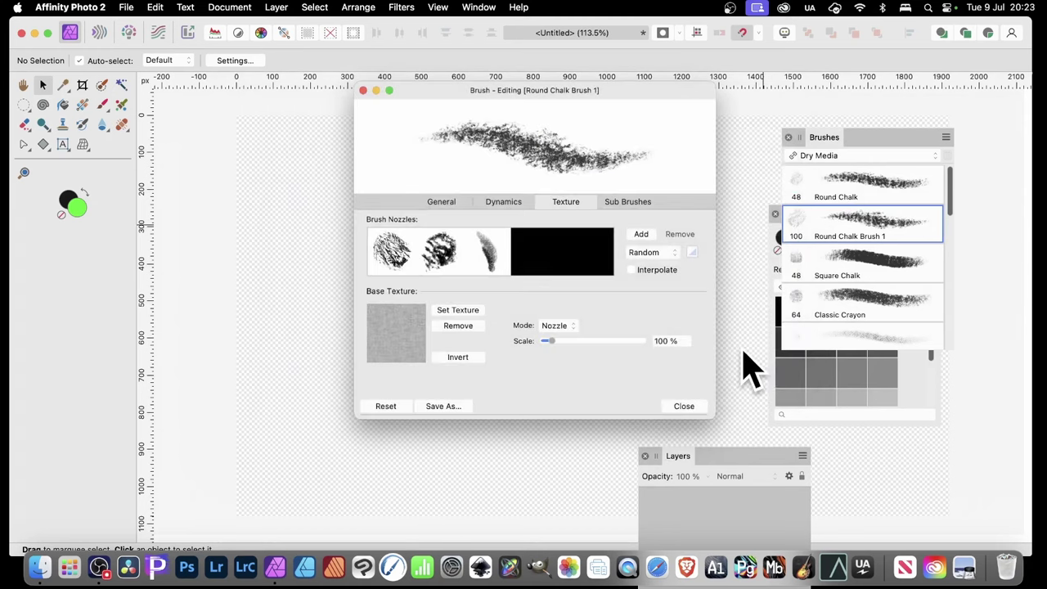
left_click(638, 235)
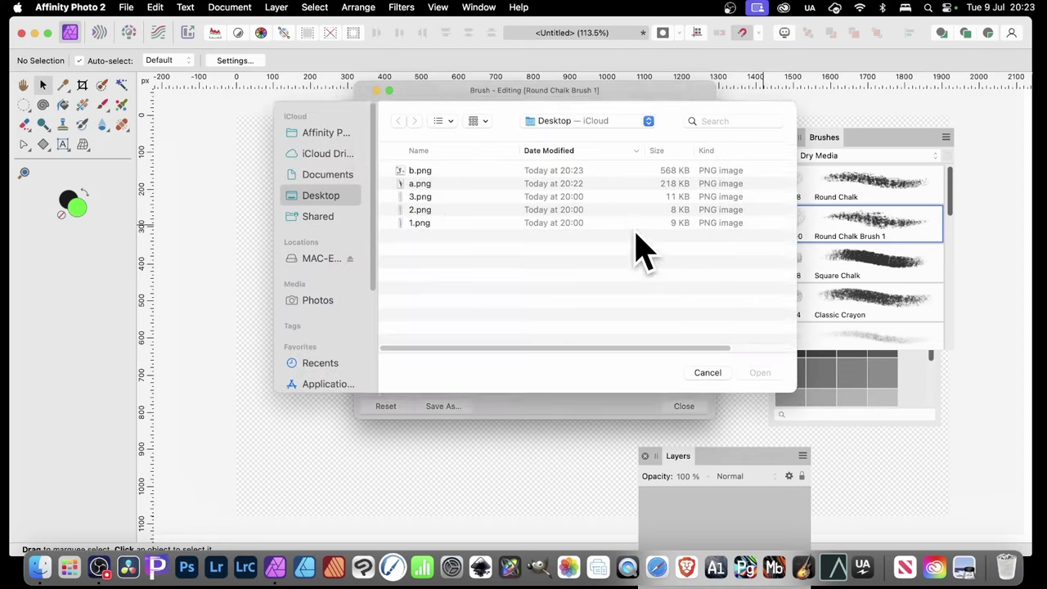
left_click(420, 171)
left_click(746, 375)
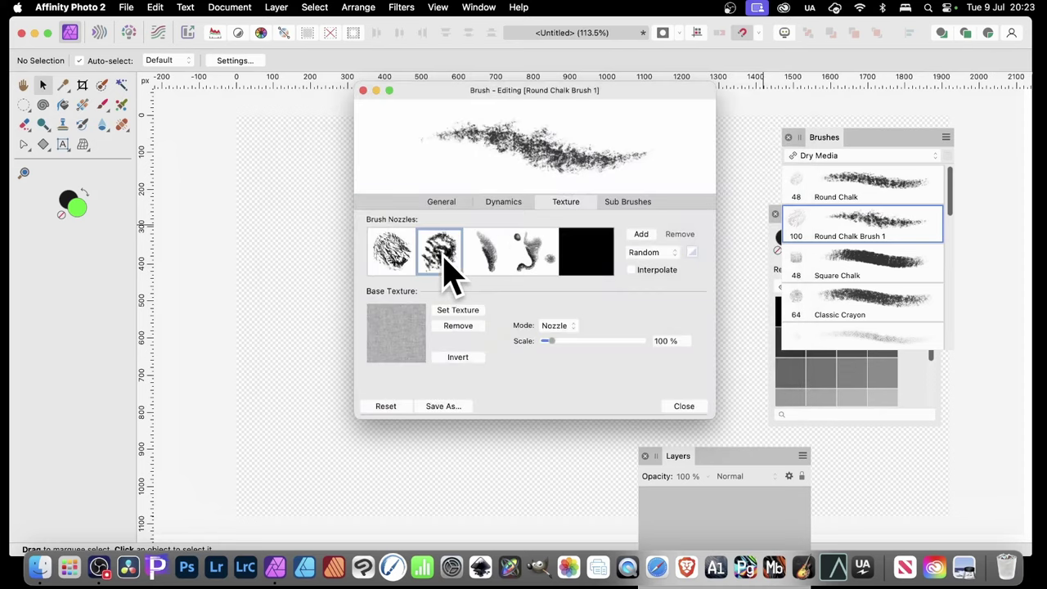
Step: Remove the two original round chalk nozzles from the brush, keeping only the a.png and b.png nozzles
left_click(446, 262)
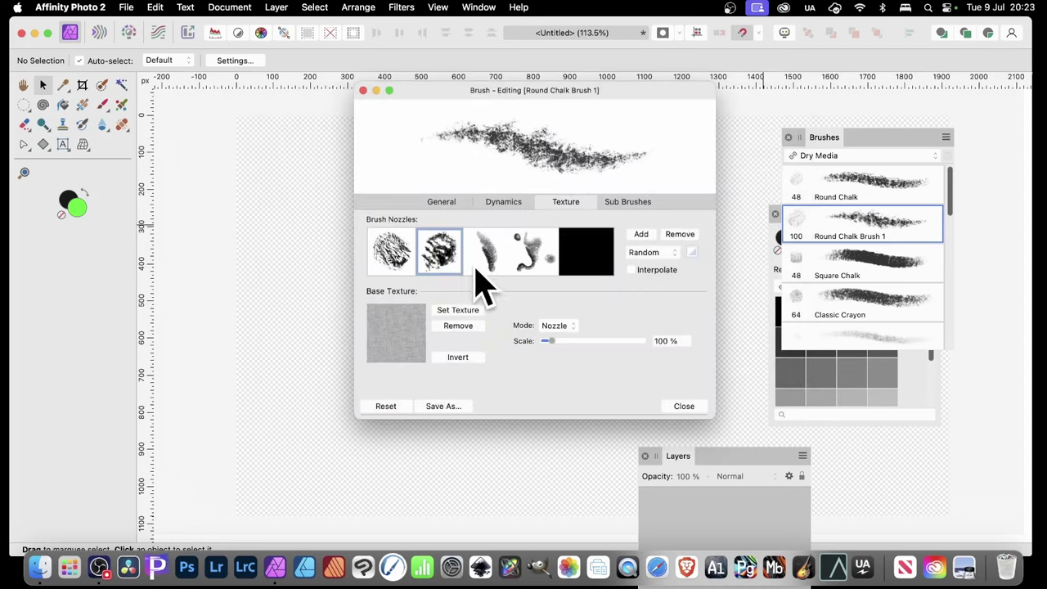
left_click(679, 234)
left_click(403, 257)
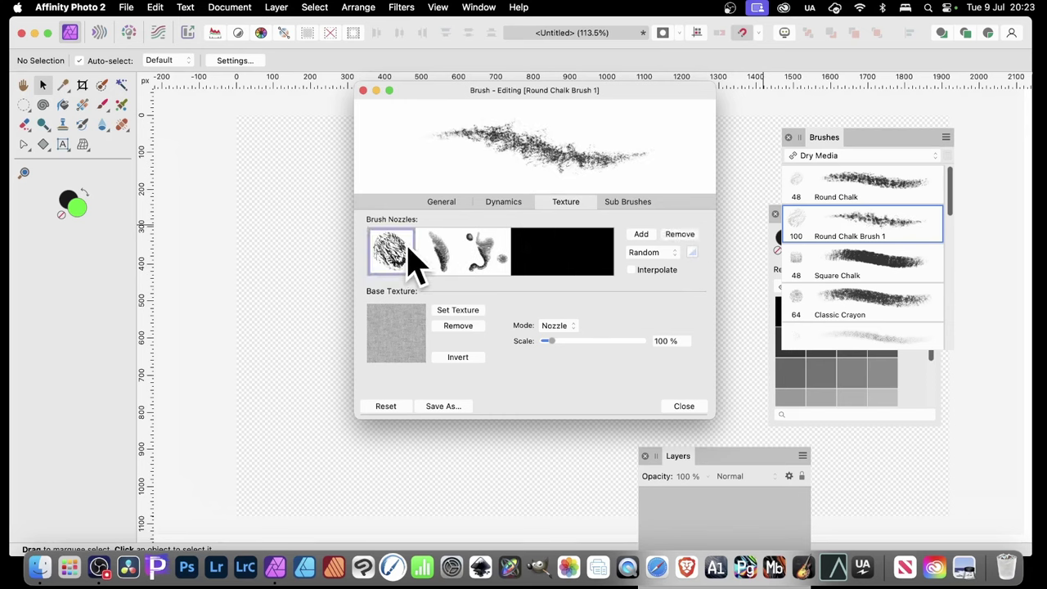
left_click(679, 234)
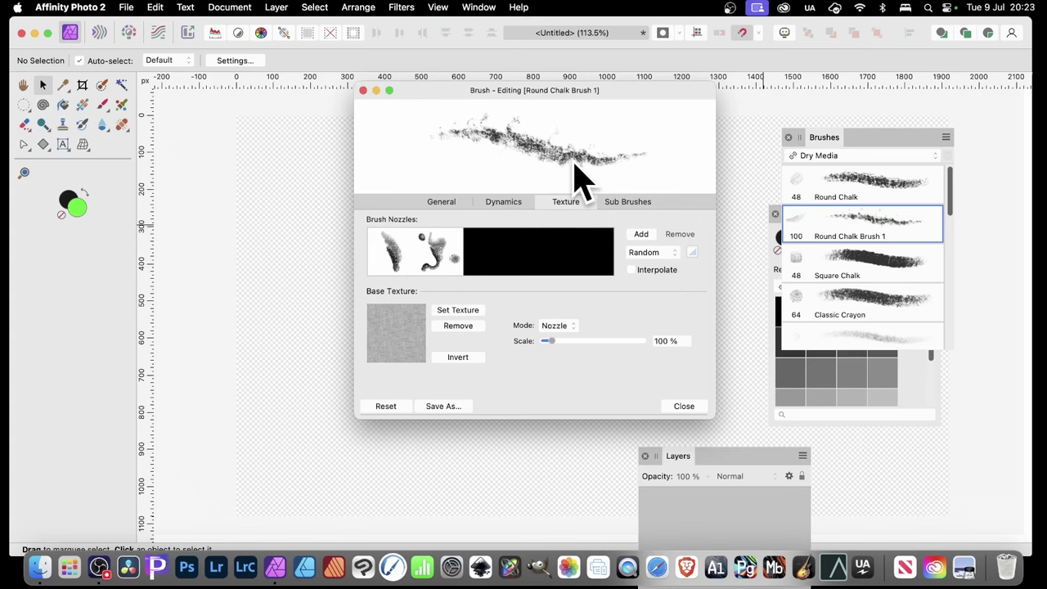
Step: Turn on nozzle interpolation and set the nozzle controller to Cyclic
left_click_drag(509, 93, 615, 94)
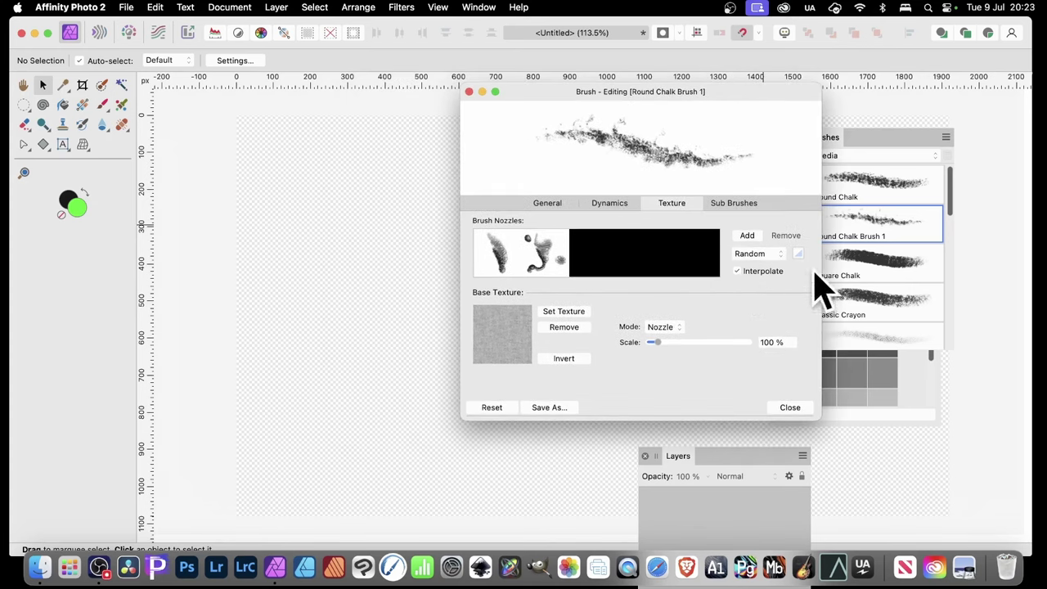
left_click(763, 257)
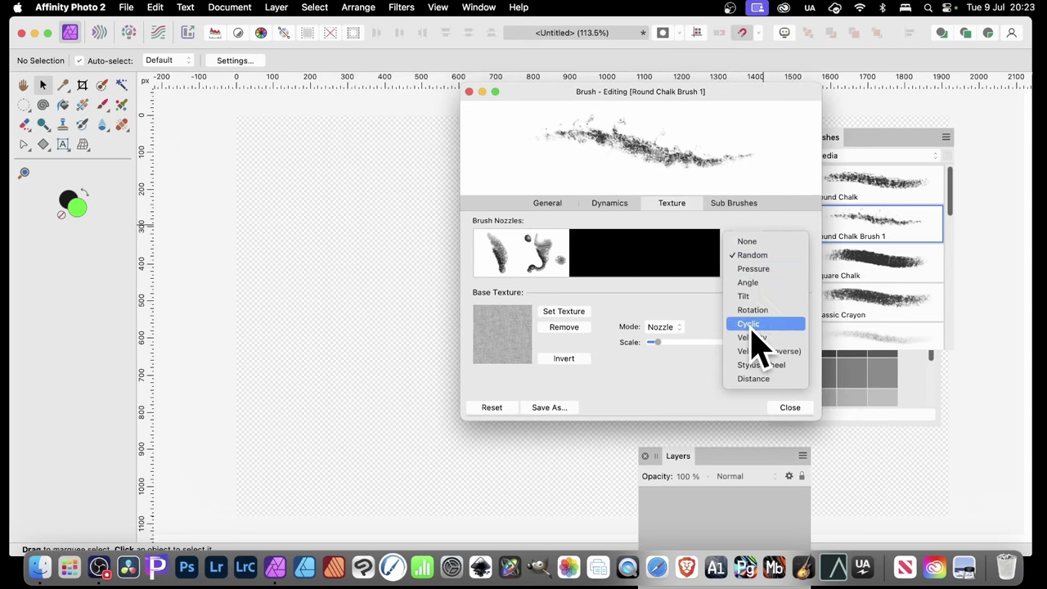
left_click(750, 326)
Step: Give the Cyclic nozzle controller a convex, fast-rising standard profile and raise its middle and upper curve points further
left_click(799, 255)
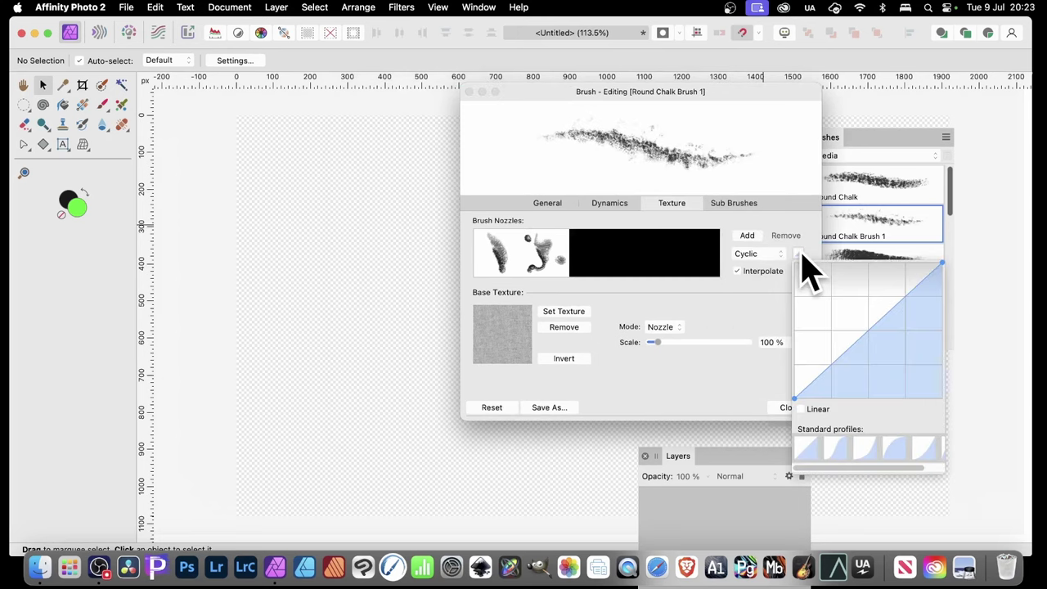
left_click(849, 449)
left_click(858, 450)
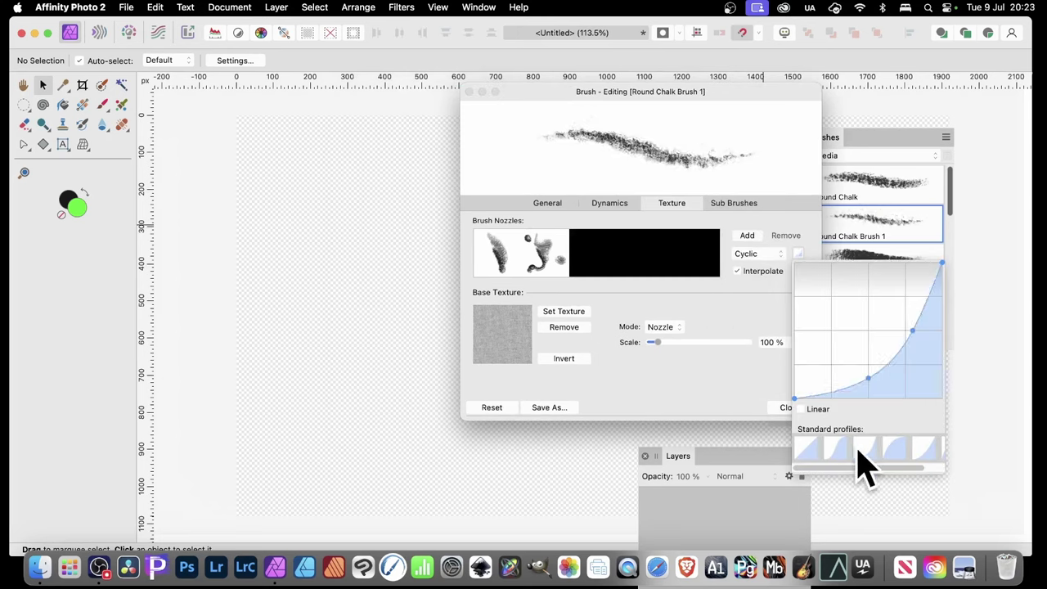
left_click(889, 448)
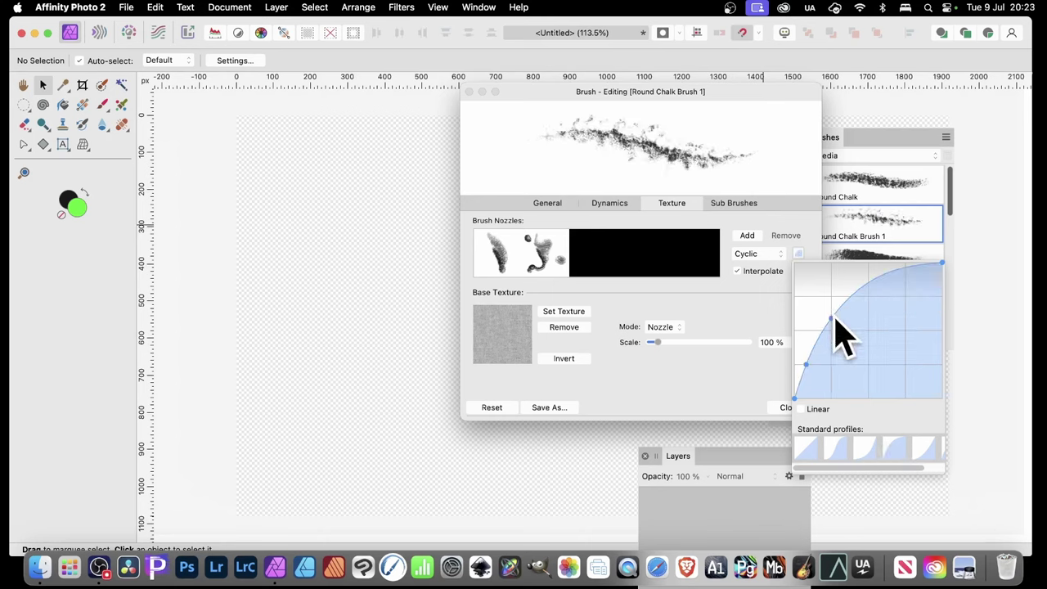
mouse_move(842, 330)
left_mouse_down()
mouse_move(848, 351)
mouse_move(831, 285)
mouse_move(848, 325)
mouse_move(841, 297)
left_mouse_up()
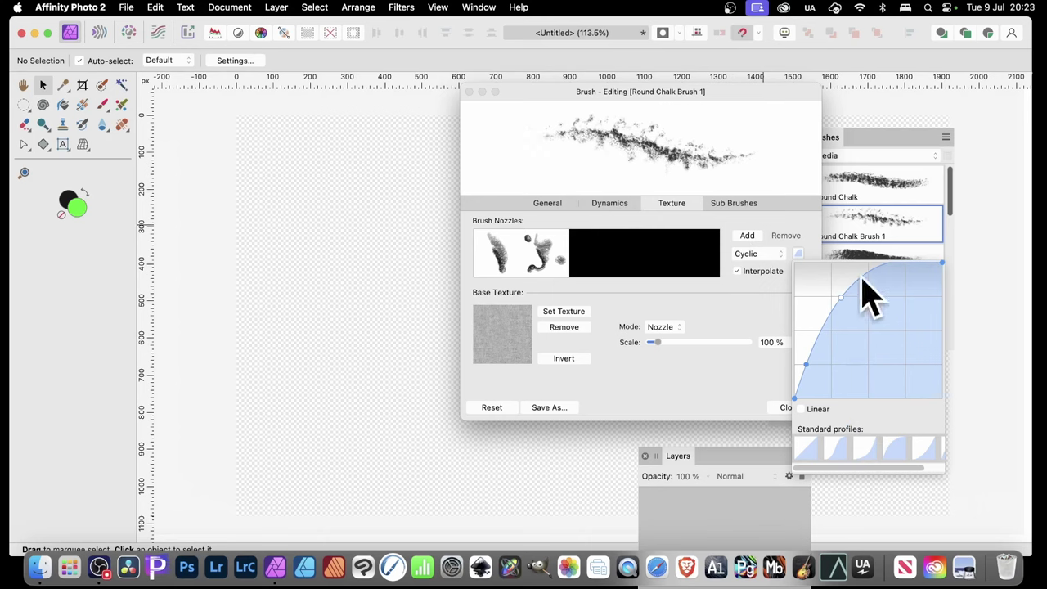
left_click_drag(864, 281, 892, 266)
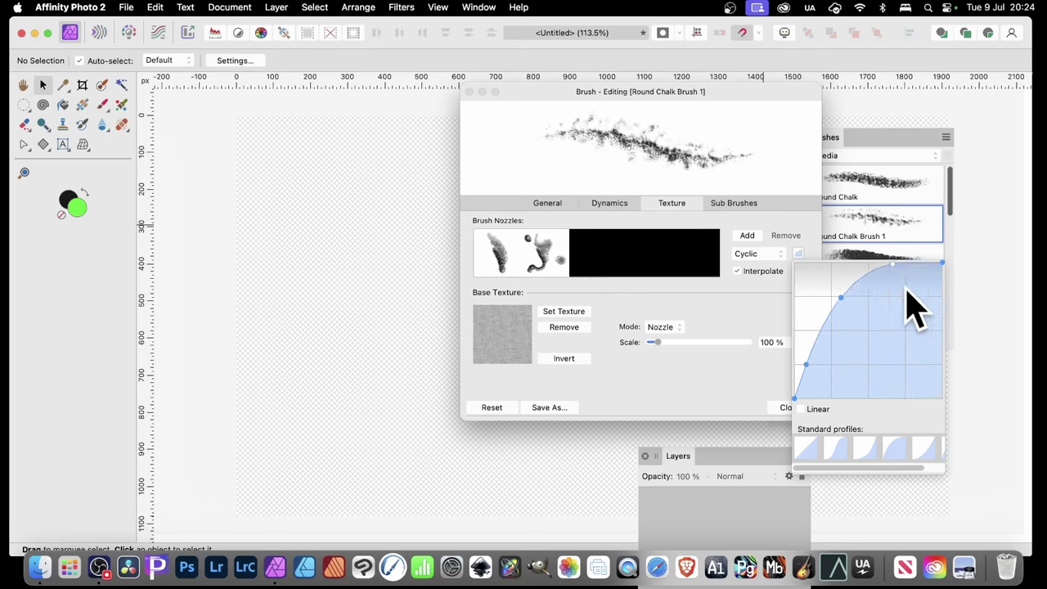
left_click(716, 383)
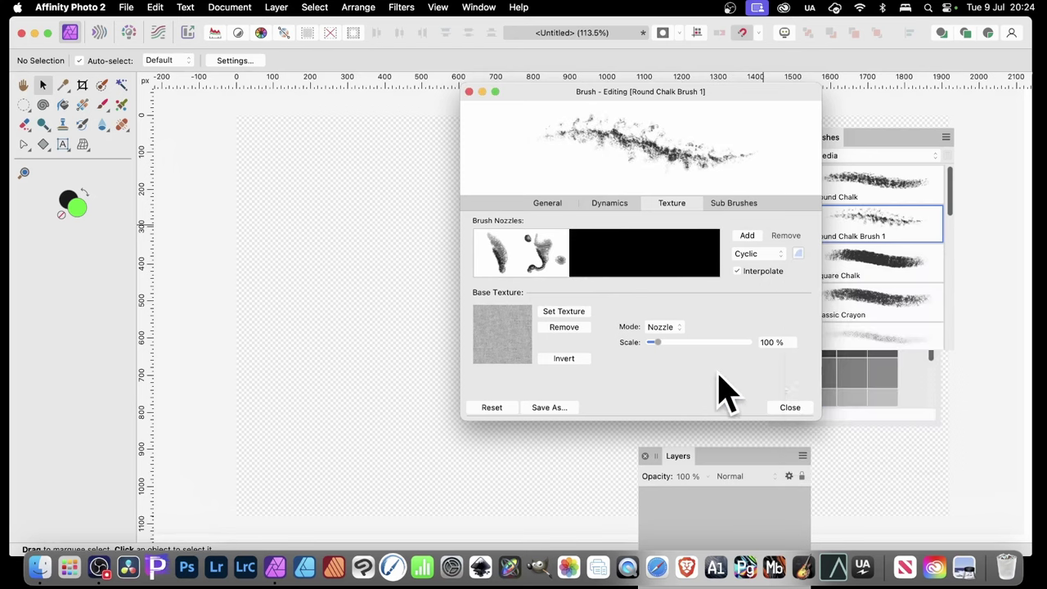
Step: Set the brush's Rotation Jitter to 11 % and Hue Jitter to 100 % Cyclic with the S-shaped profile, and close the editor
left_click(612, 204)
mouse_move(579, 268)
left_mouse_down()
mouse_move(635, 276)
mouse_move(570, 278)
left_mouse_up()
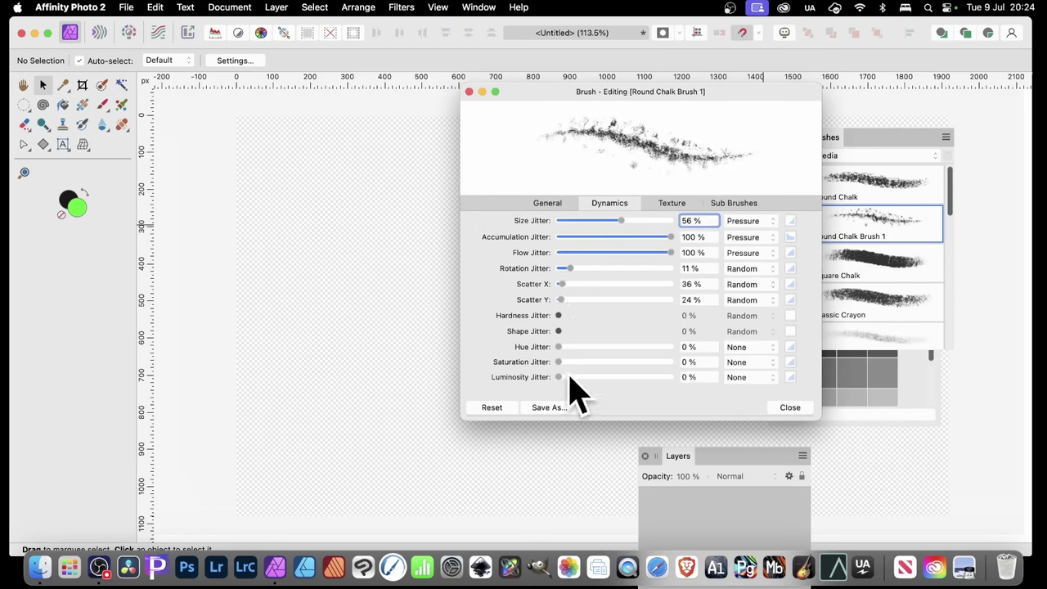
left_click_drag(559, 346, 687, 348)
left_click(749, 347)
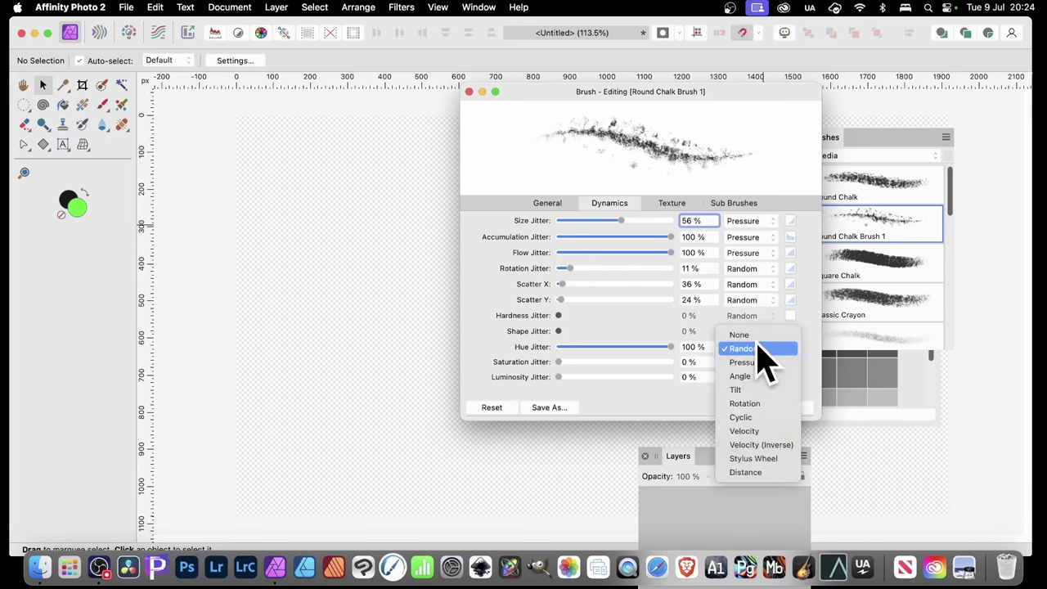
left_click(758, 420)
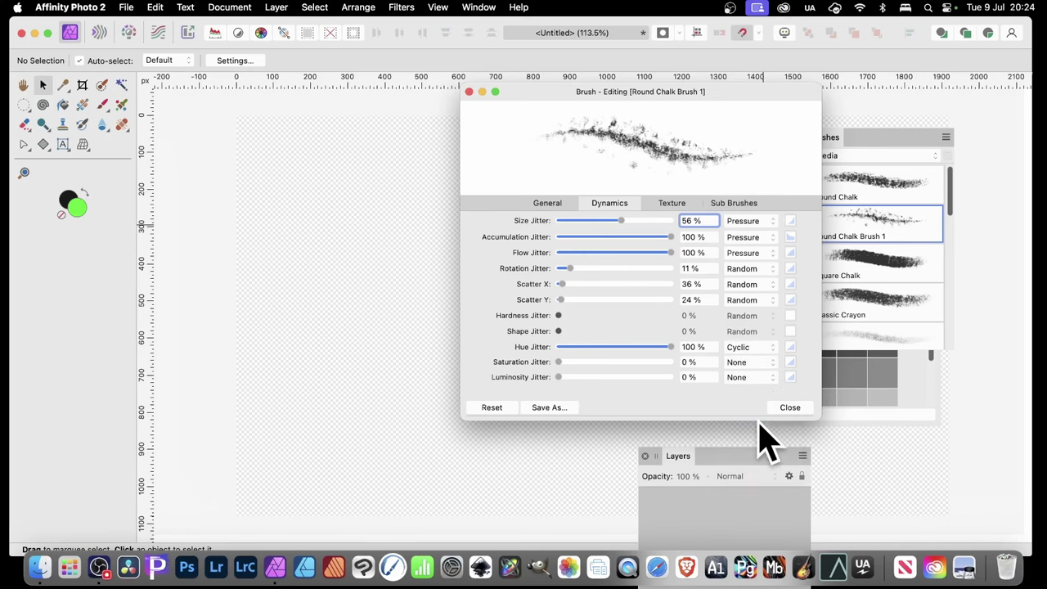
left_click(791, 346)
left_click(827, 313)
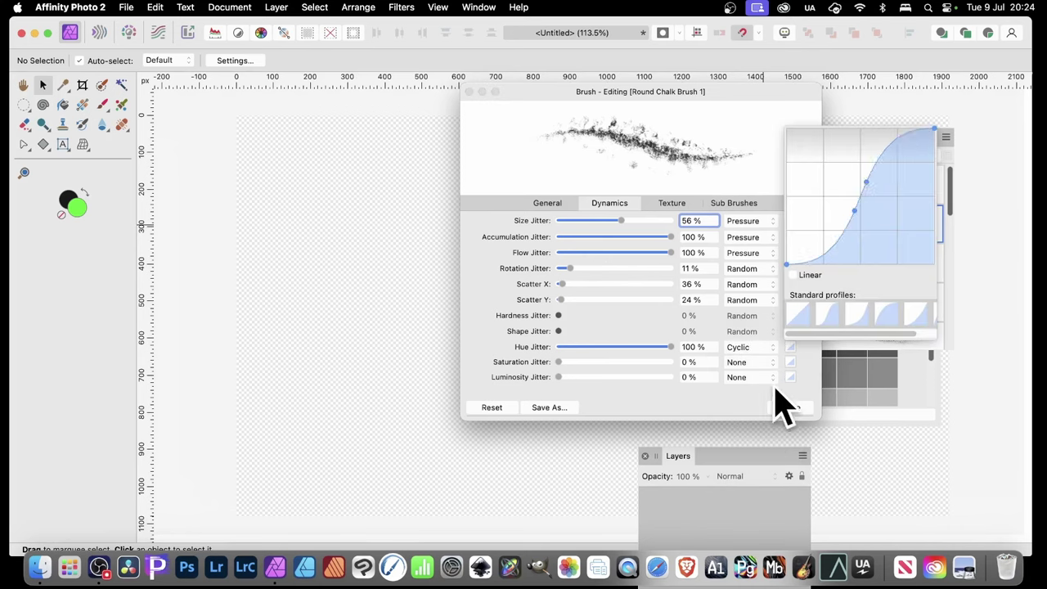
left_click(731, 408)
left_click(782, 405)
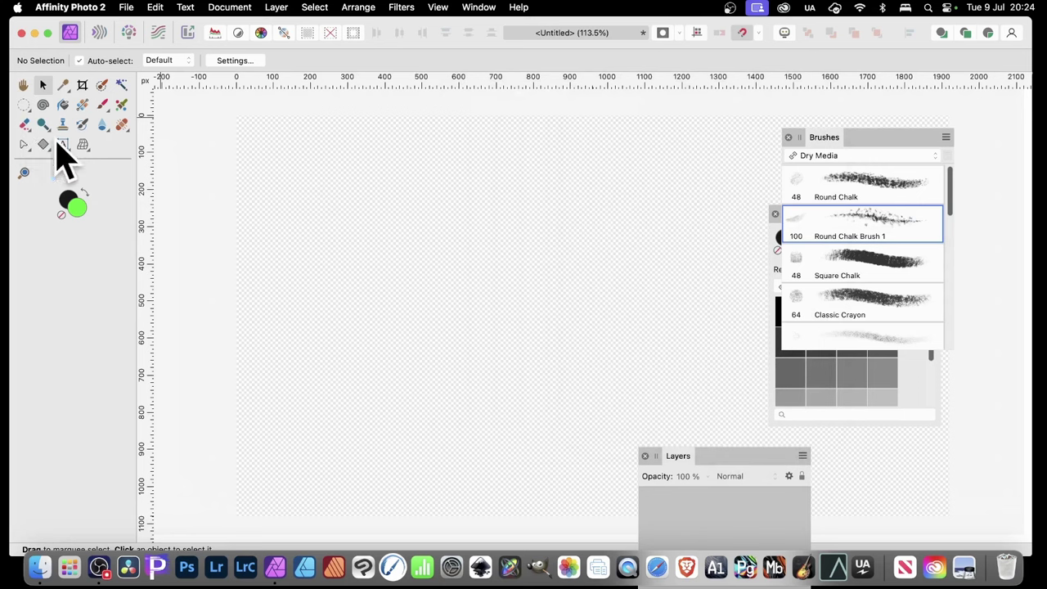
Step: Test the edited brush with black chalk strokes across the upper canvas, and paint over them with green as the foreground colour
left_click(102, 105)
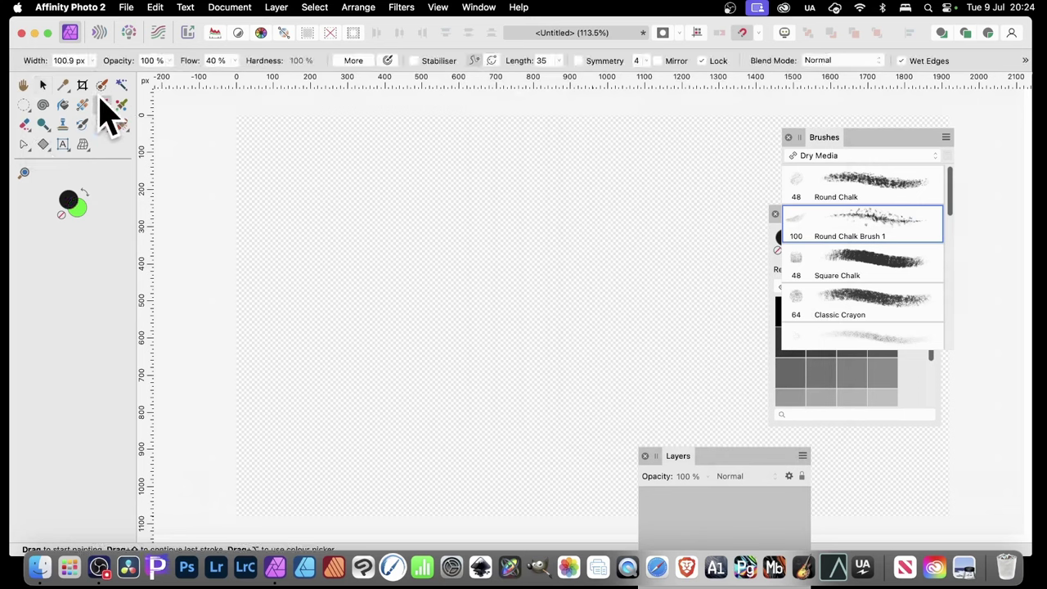
mouse_move(304, 195)
left_mouse_down()
mouse_move(337, 203)
mouse_move(483, 196)
left_mouse_up()
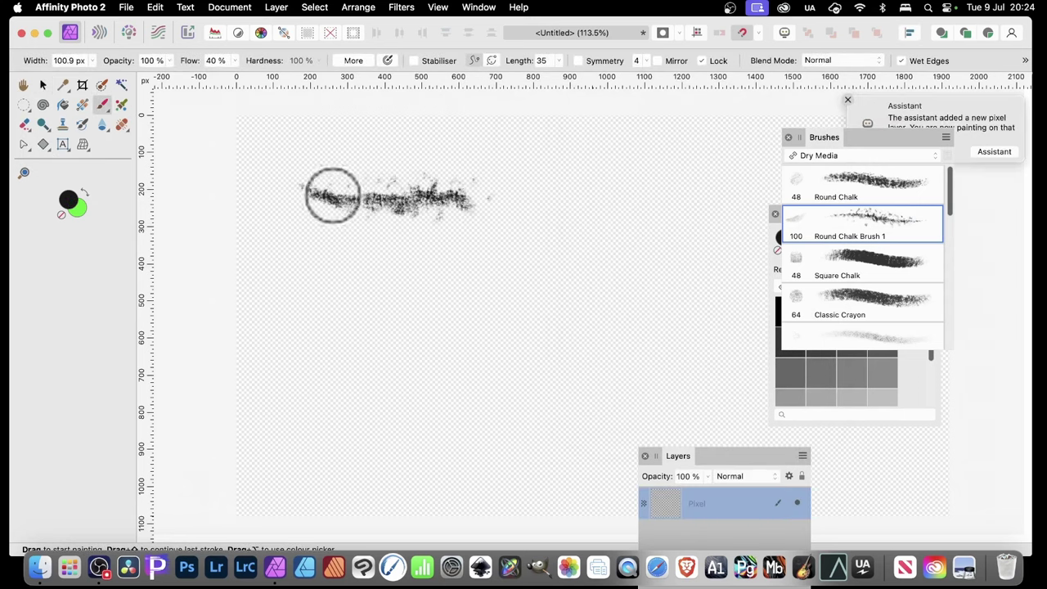
mouse_move(332, 195)
left_mouse_down()
mouse_move(461, 200)
mouse_move(519, 229)
mouse_move(567, 282)
mouse_move(355, 158)
left_mouse_up()
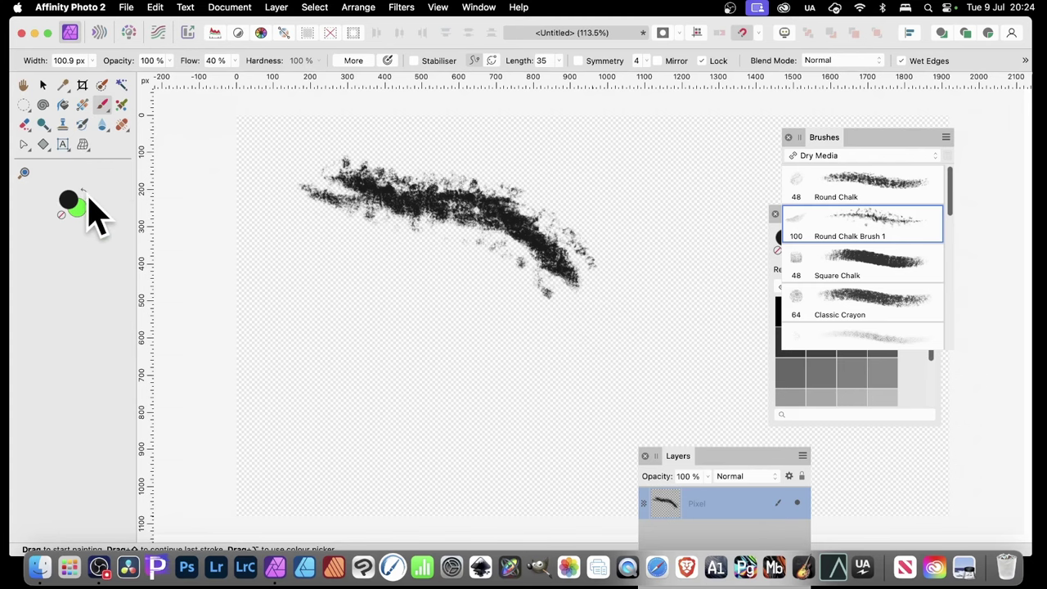
left_click(84, 193)
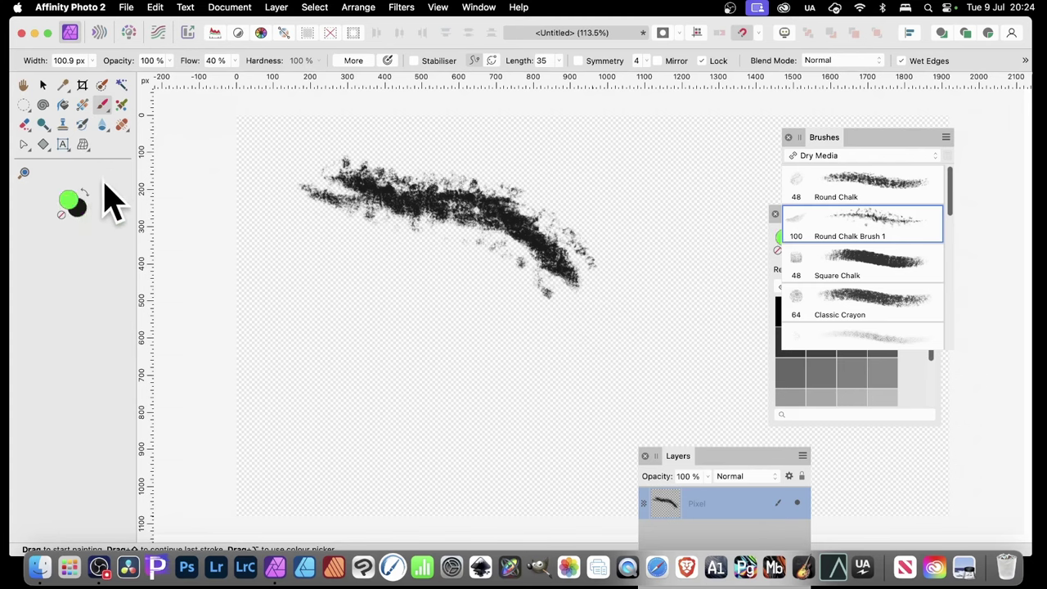
mouse_move(272, 176)
left_mouse_down()
mouse_move(308, 198)
mouse_move(405, 206)
mouse_move(492, 240)
mouse_move(533, 278)
mouse_move(436, 210)
mouse_move(390, 205)
mouse_move(479, 232)
mouse_move(524, 263)
mouse_move(555, 324)
mouse_move(526, 294)
mouse_move(440, 263)
mouse_move(377, 283)
mouse_move(435, 267)
mouse_move(511, 269)
mouse_move(353, 238)
mouse_move(294, 201)
mouse_move(440, 240)
mouse_move(500, 281)
mouse_move(442, 244)
mouse_move(360, 221)
mouse_move(288, 233)
mouse_move(374, 229)
mouse_move(537, 334)
mouse_move(278, 242)
mouse_move(426, 277)
mouse_move(471, 309)
mouse_move(490, 350)
left_mouse_up()
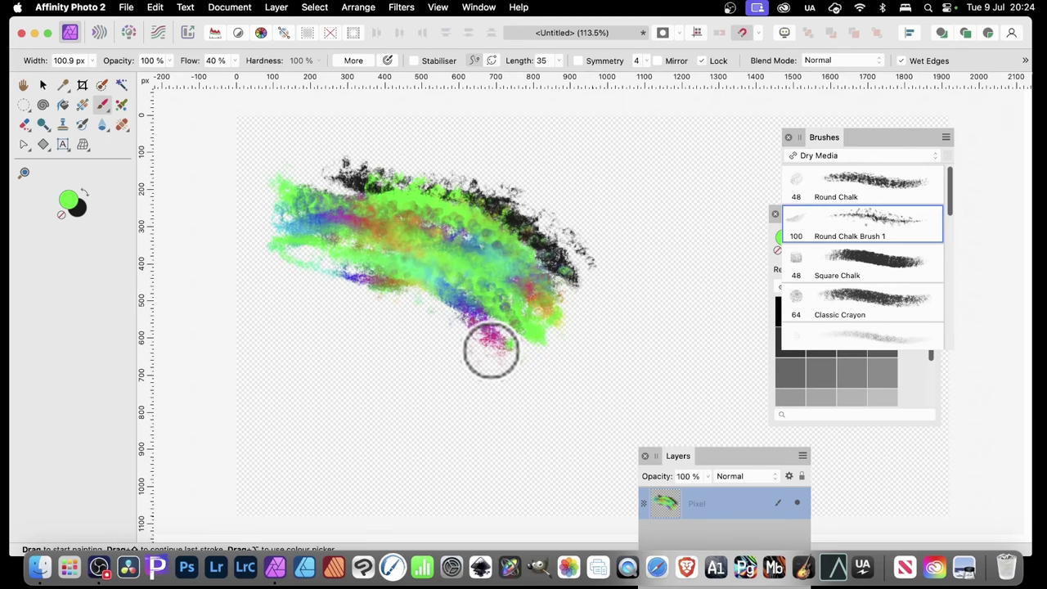
Step: Pull the upper point of Round Chalk Brush 1's Hue Jitter profile down near the baseline, and test the brush with broad strokes across the canvas
double_click(858, 234)
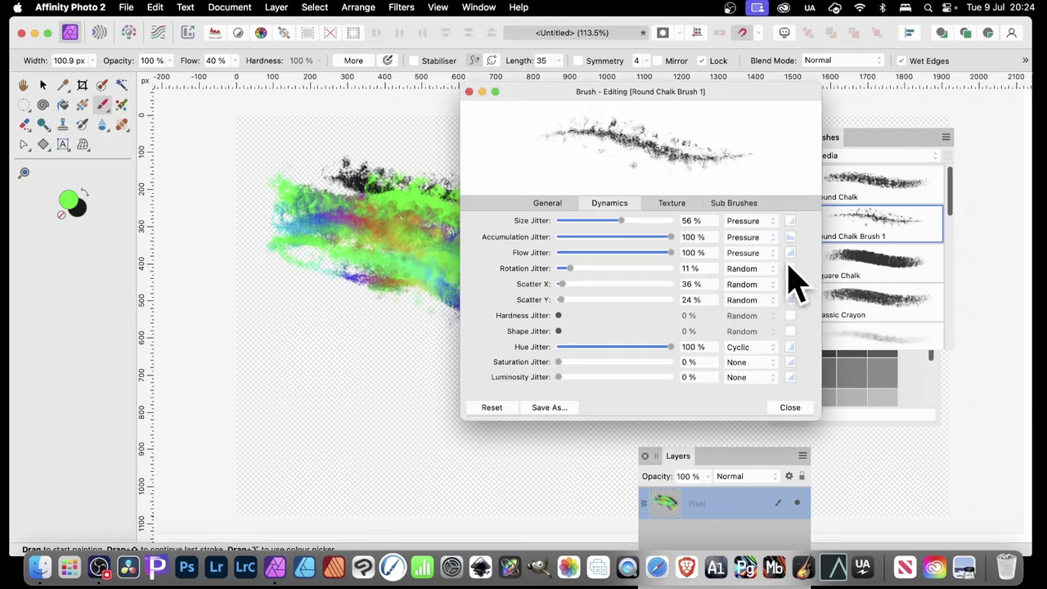
left_click(791, 346)
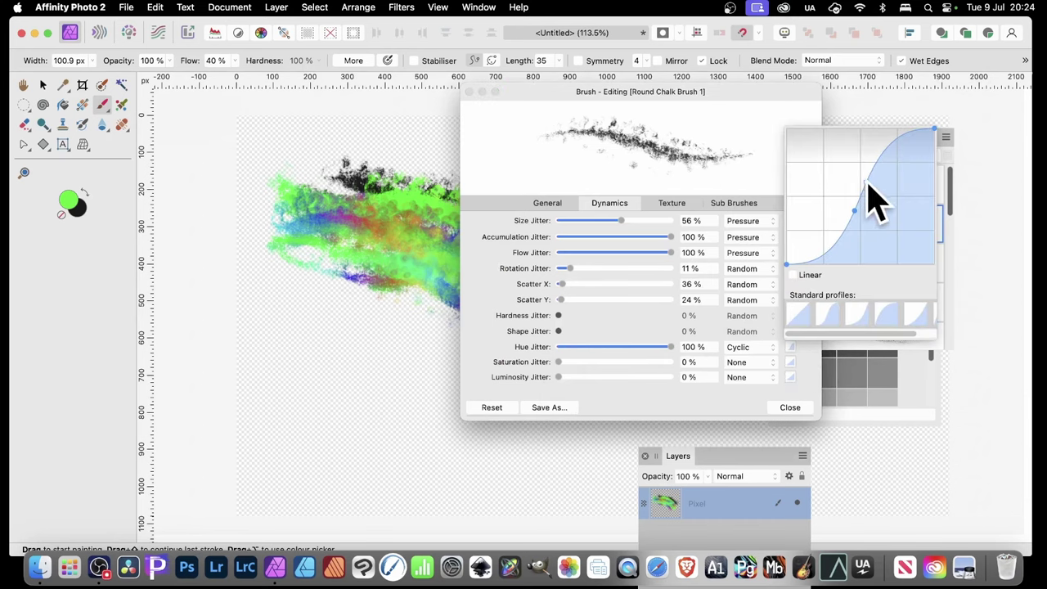
left_click_drag(869, 187, 889, 250)
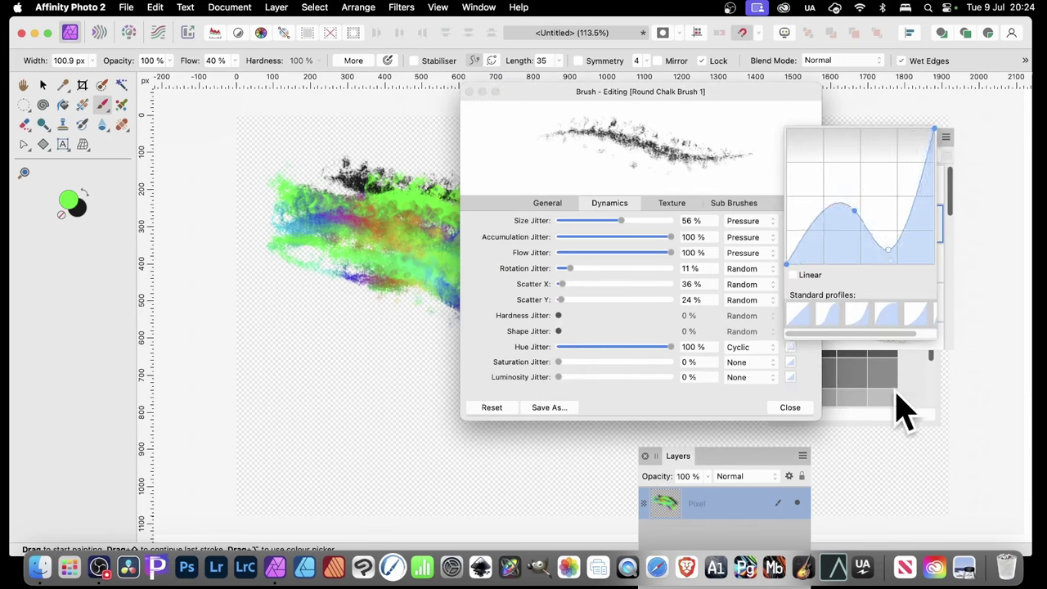
left_click(790, 407)
left_click(790, 407)
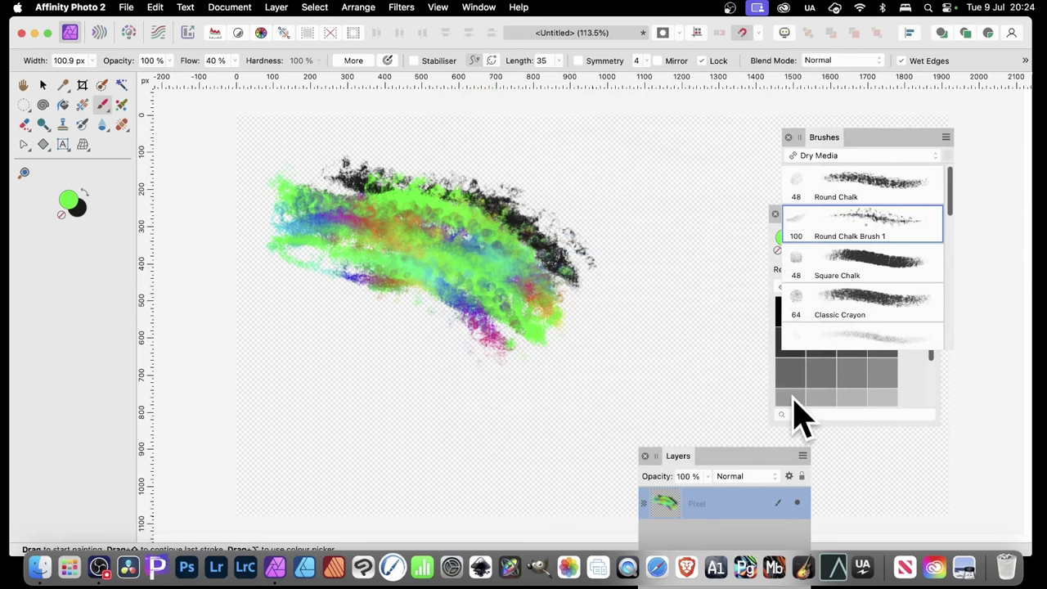
mouse_move(298, 288)
left_mouse_down()
mouse_move(323, 319)
mouse_move(358, 336)
mouse_move(430, 342)
mouse_move(487, 377)
mouse_move(395, 387)
mouse_move(361, 406)
mouse_move(314, 395)
mouse_move(302, 372)
mouse_move(409, 377)
mouse_move(453, 438)
mouse_move(400, 425)
mouse_move(340, 437)
mouse_move(457, 375)
mouse_move(509, 364)
mouse_move(556, 375)
mouse_move(471, 382)
mouse_move(550, 431)
mouse_move(527, 377)
mouse_move(619, 359)
mouse_move(626, 283)
mouse_move(605, 310)
mouse_move(529, 185)
mouse_move(599, 219)
mouse_move(471, 144)
mouse_move(403, 129)
mouse_move(544, 179)
mouse_move(445, 137)
mouse_move(583, 167)
mouse_move(582, 190)
mouse_move(447, 159)
mouse_move(489, 198)
mouse_move(621, 278)
mouse_move(580, 286)
mouse_move(427, 241)
mouse_move(441, 226)
mouse_move(534, 319)
mouse_move(419, 307)
mouse_move(466, 330)
mouse_move(530, 329)
mouse_move(515, 274)
mouse_move(605, 319)
left_mouse_up()
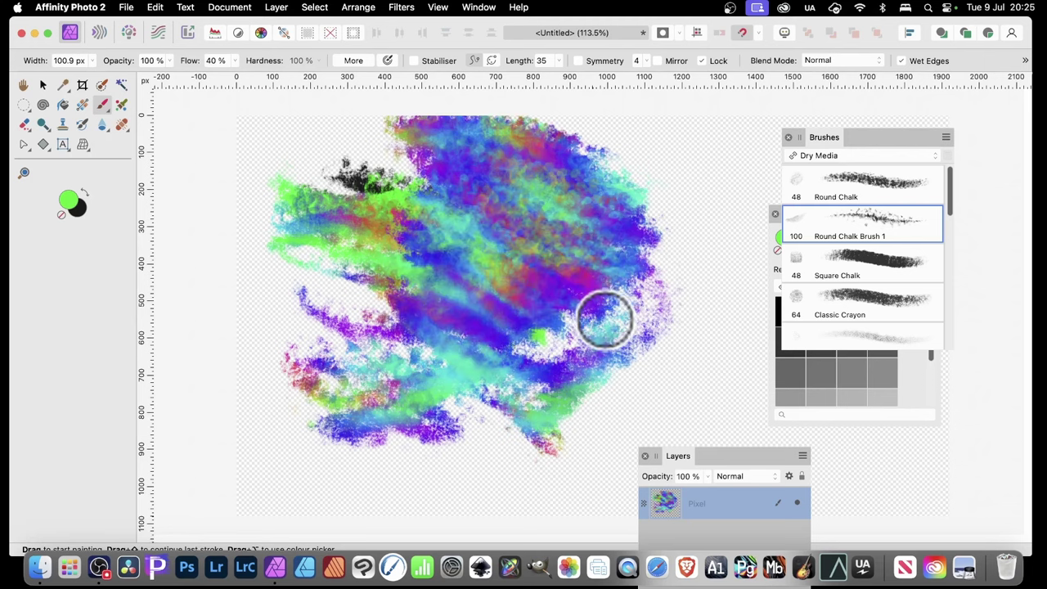
Step: Set Round Chalk Brush 1's Rotation Jitter to 63 % Cyclic and test it with strokes over the painting's lower-left area
double_click(887, 236)
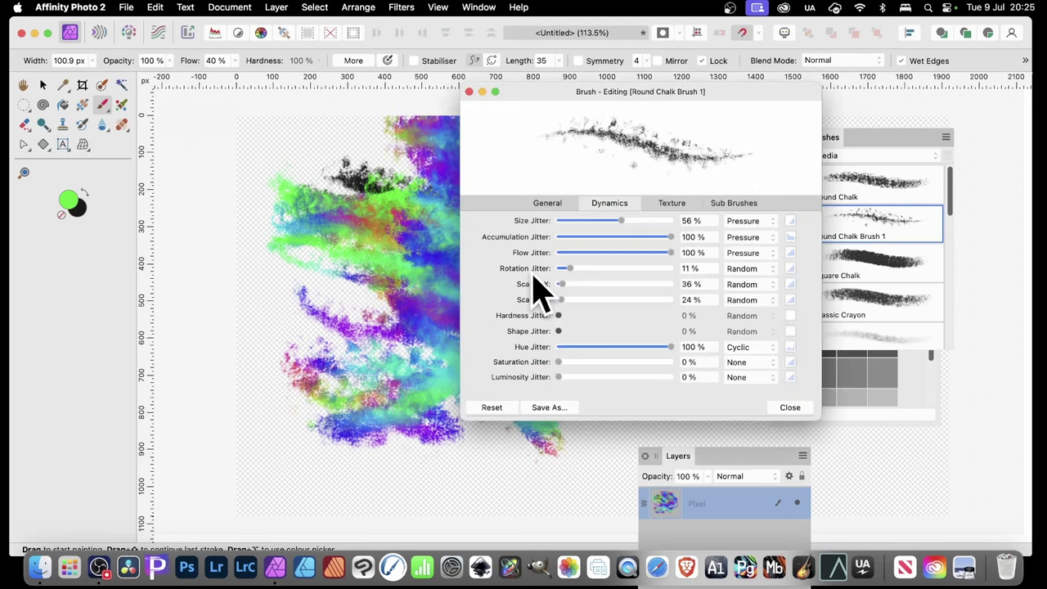
left_click_drag(582, 268, 628, 270)
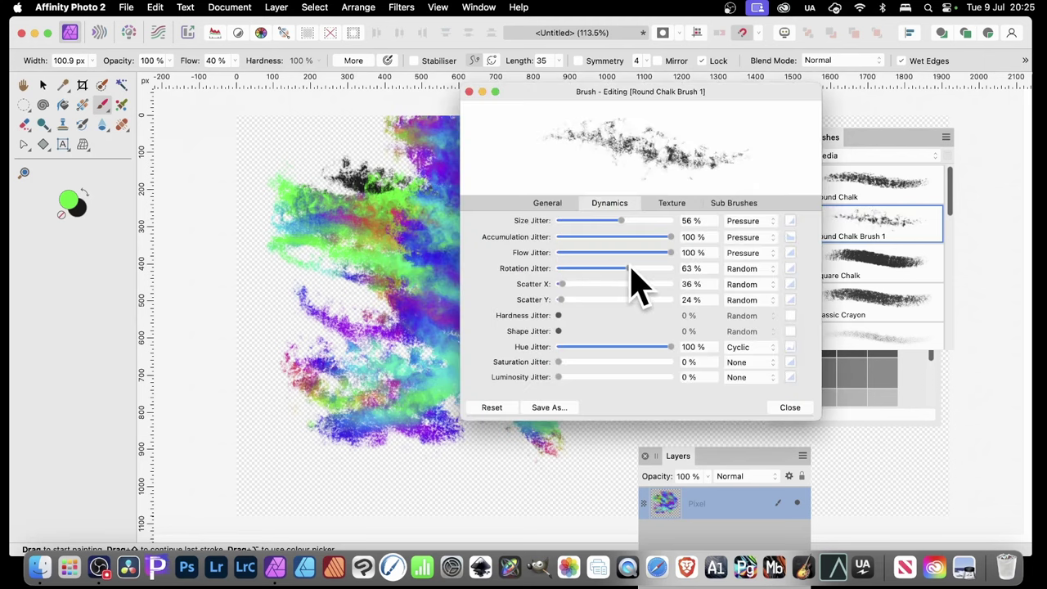
left_click(768, 270)
left_click(758, 341)
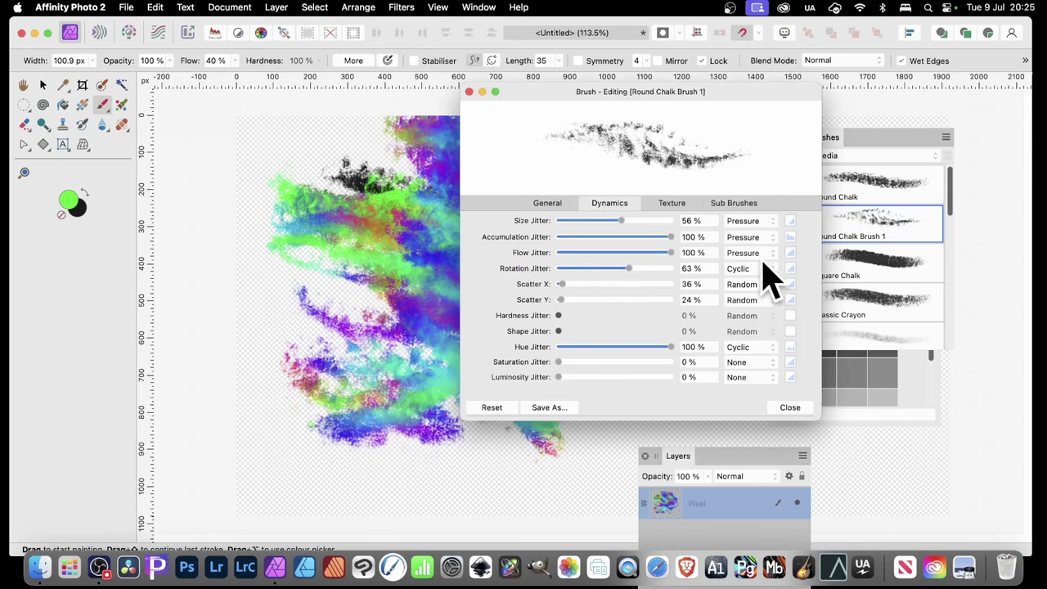
left_click(787, 407)
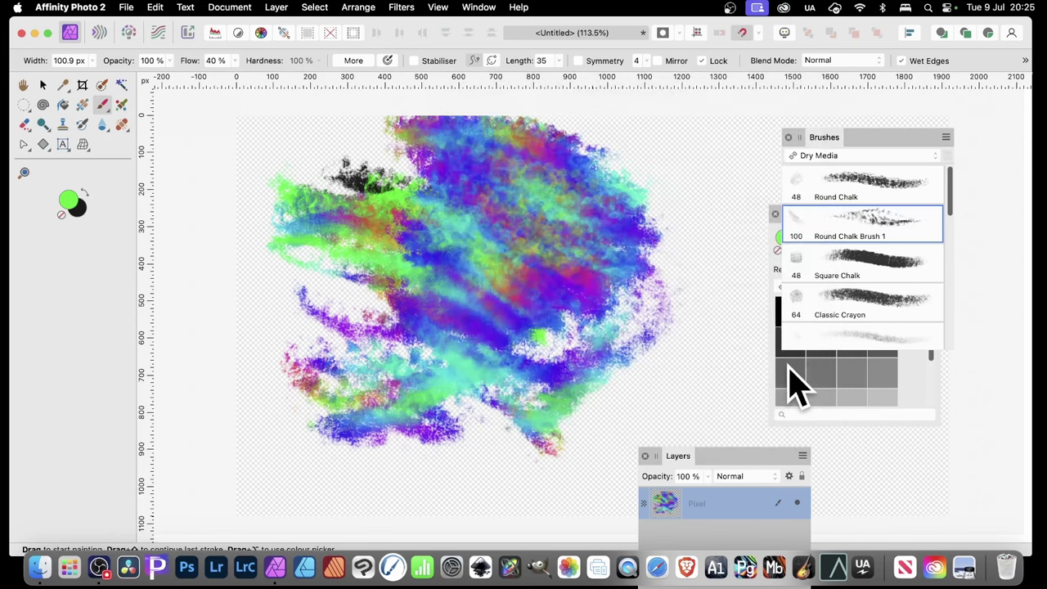
mouse_move(367, 344)
left_mouse_down()
mouse_move(395, 314)
mouse_move(340, 319)
mouse_move(371, 376)
mouse_move(367, 398)
mouse_move(468, 450)
mouse_move(450, 402)
mouse_move(603, 439)
left_mouse_up()
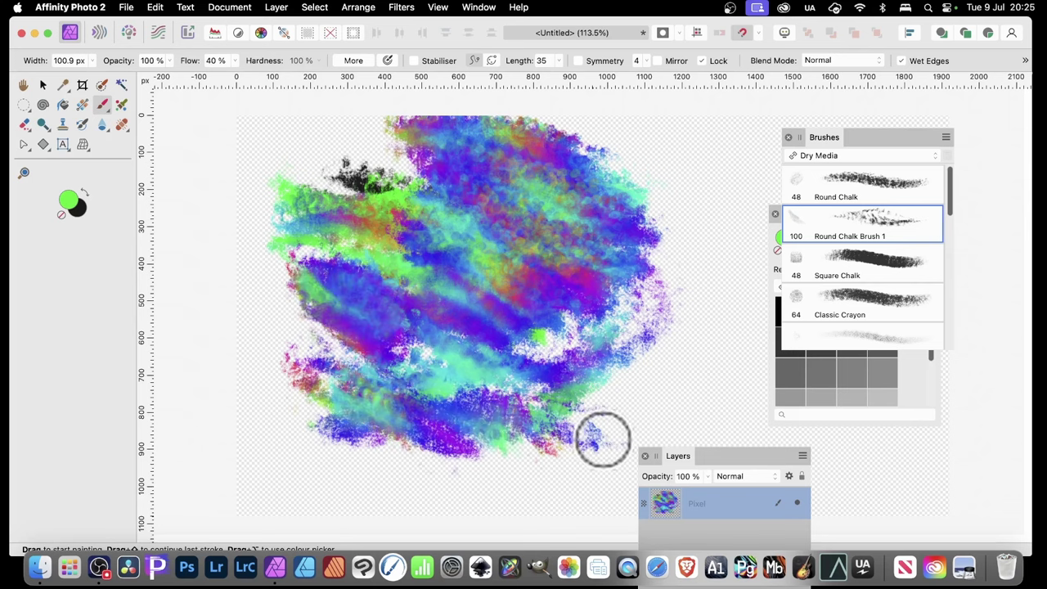
left_click(849, 157)
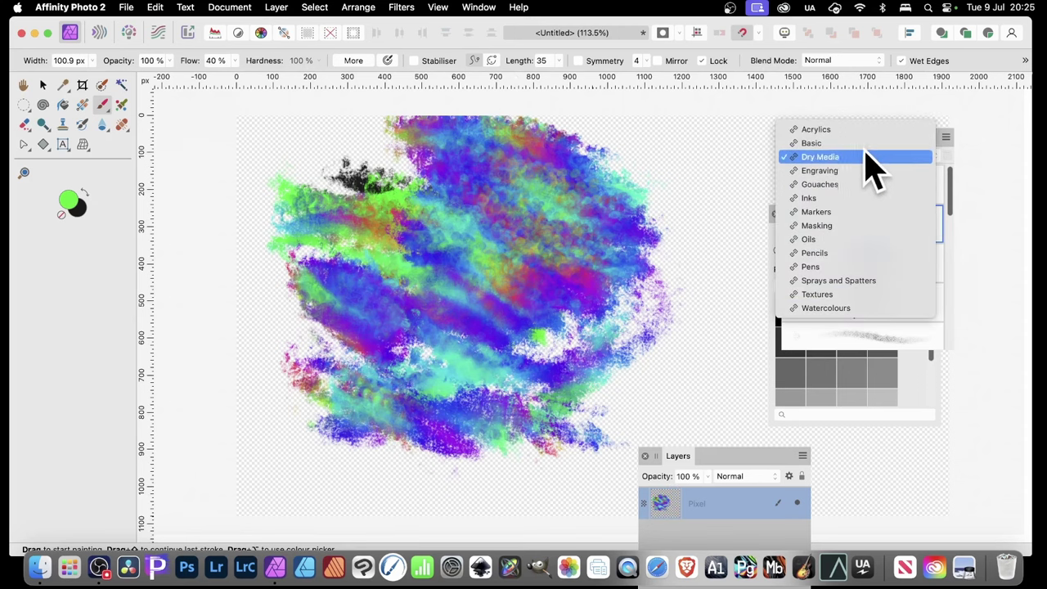
left_click(712, 298)
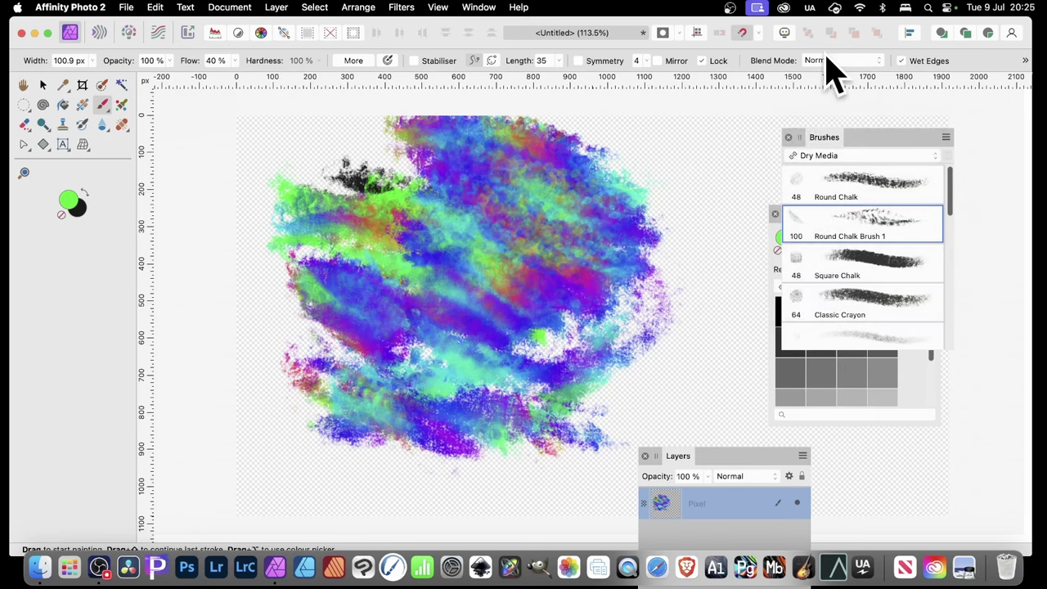
left_click(873, 200)
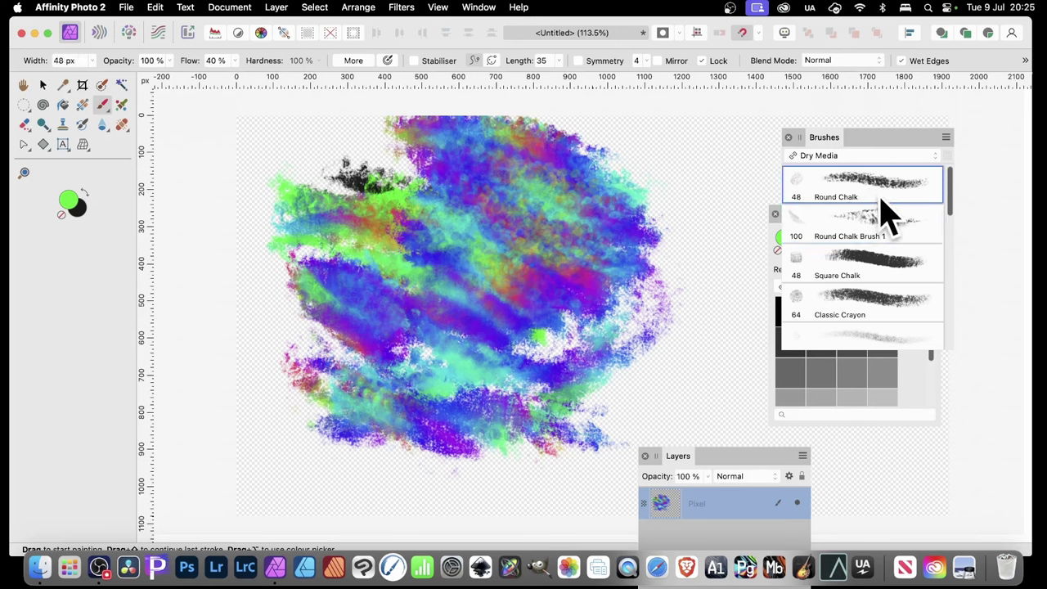
left_click(886, 216)
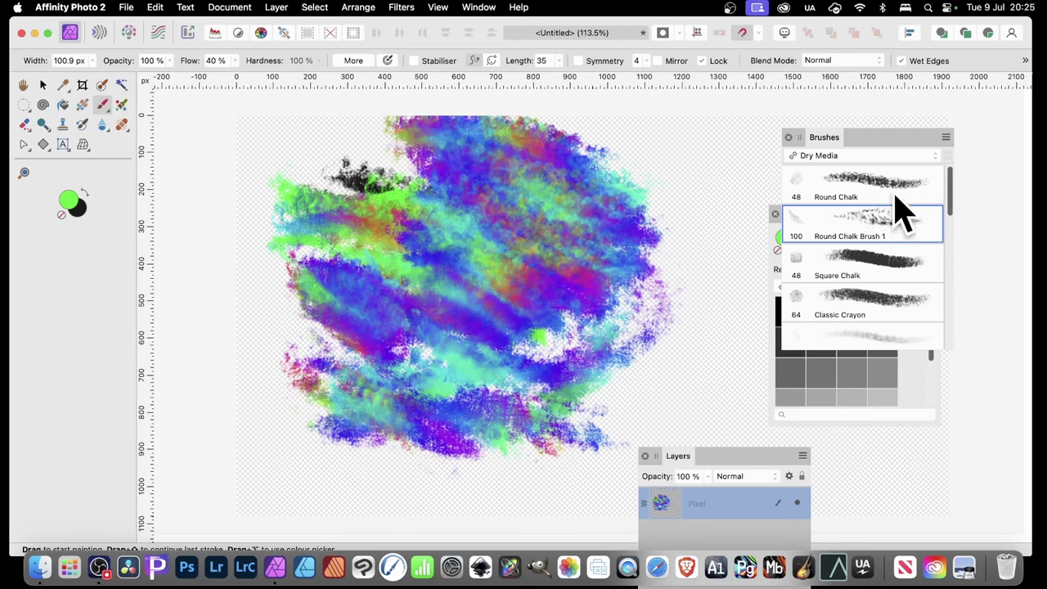
left_click(946, 139)
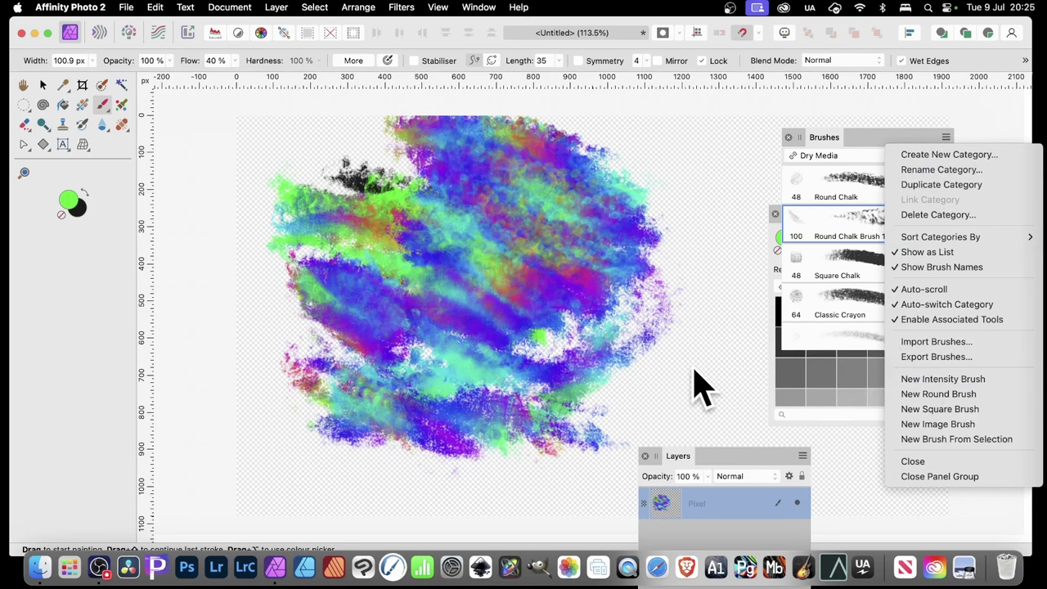
left_click(453, 301)
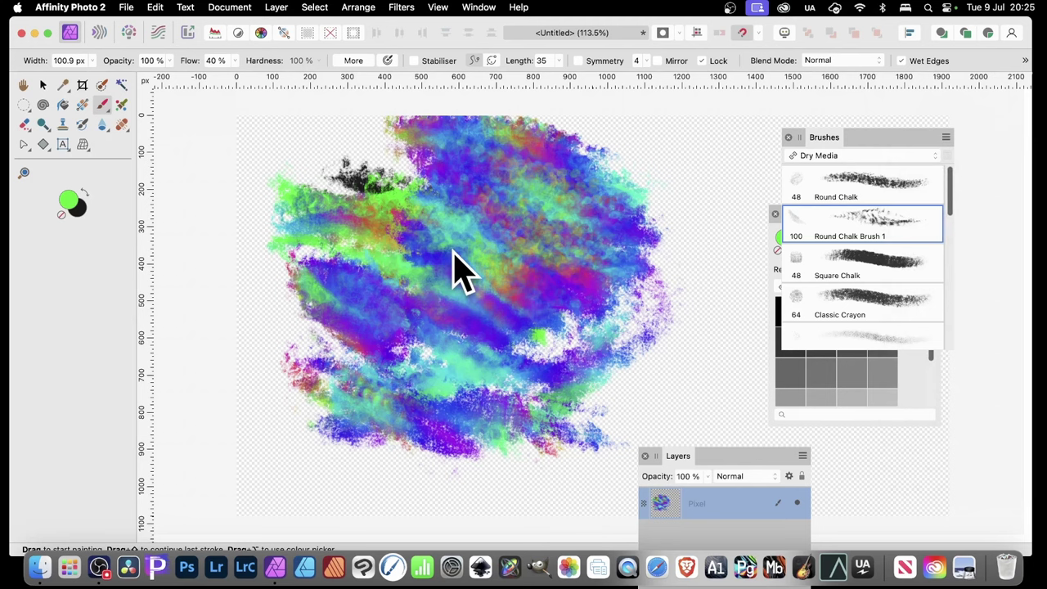
Step: Paint more Round Chalk Brush 1 strokes over the upper-left part of the colourful artwork
mouse_move(339, 257)
left_mouse_down()
mouse_move(300, 243)
mouse_move(313, 239)
mouse_move(314, 221)
mouse_move(318, 261)
mouse_move(349, 317)
mouse_move(351, 260)
mouse_move(281, 173)
mouse_move(536, 188)
left_mouse_up()
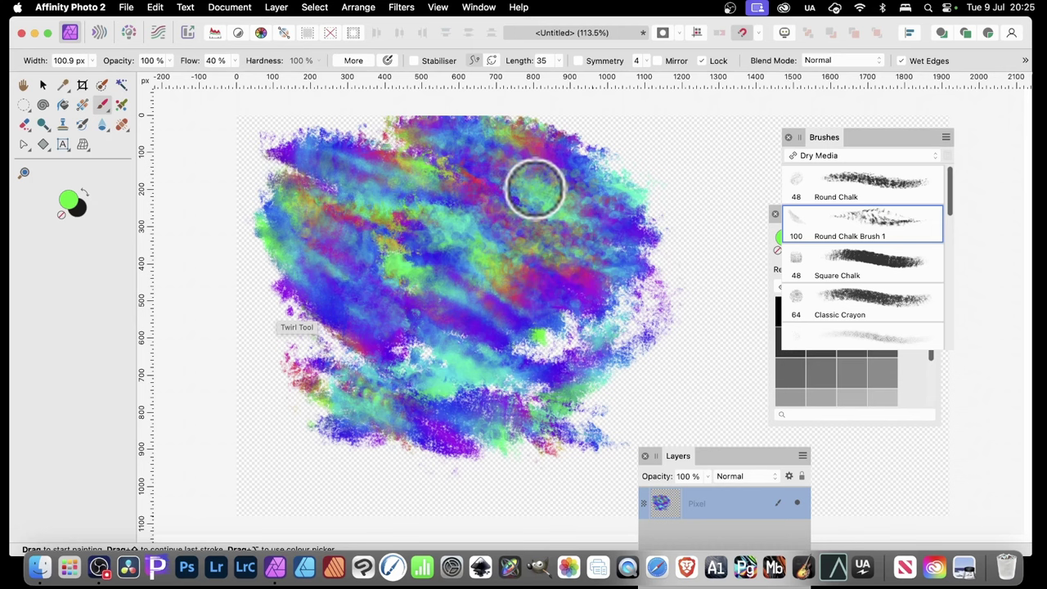
Step: Apply the Mirror distortion filter to the painted layer with an increased number of mirrors and its centre moved to the canvas's upper-left area
left_click(42, 84)
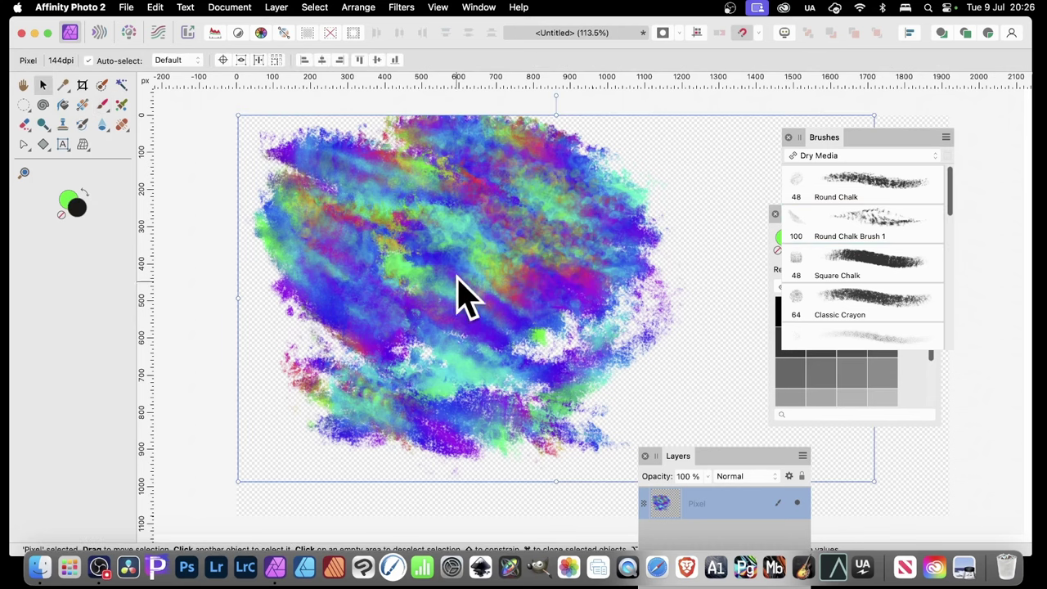
left_click(401, 7)
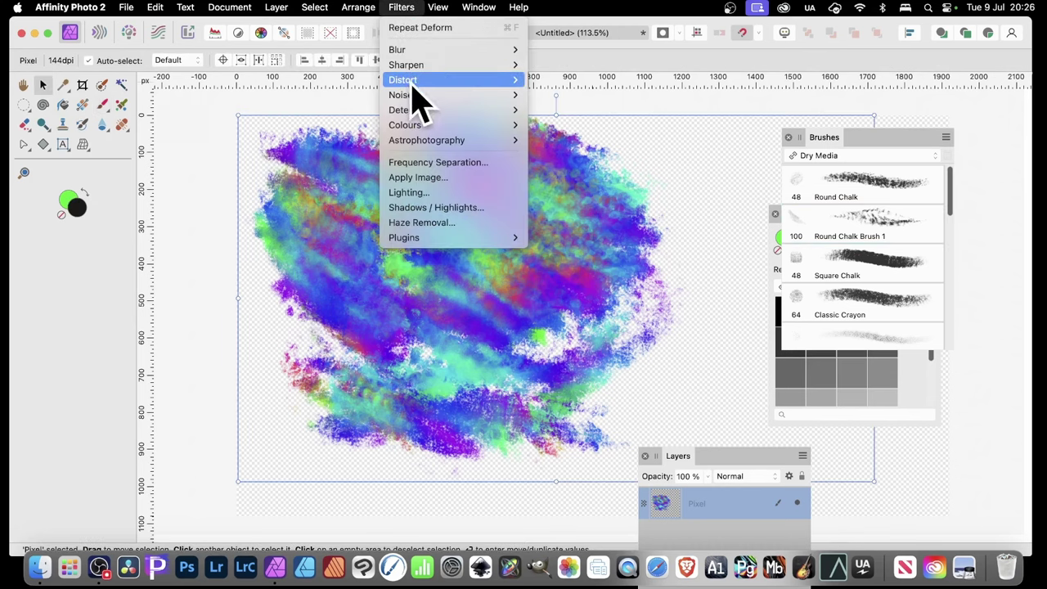
mouse_move(413, 85)
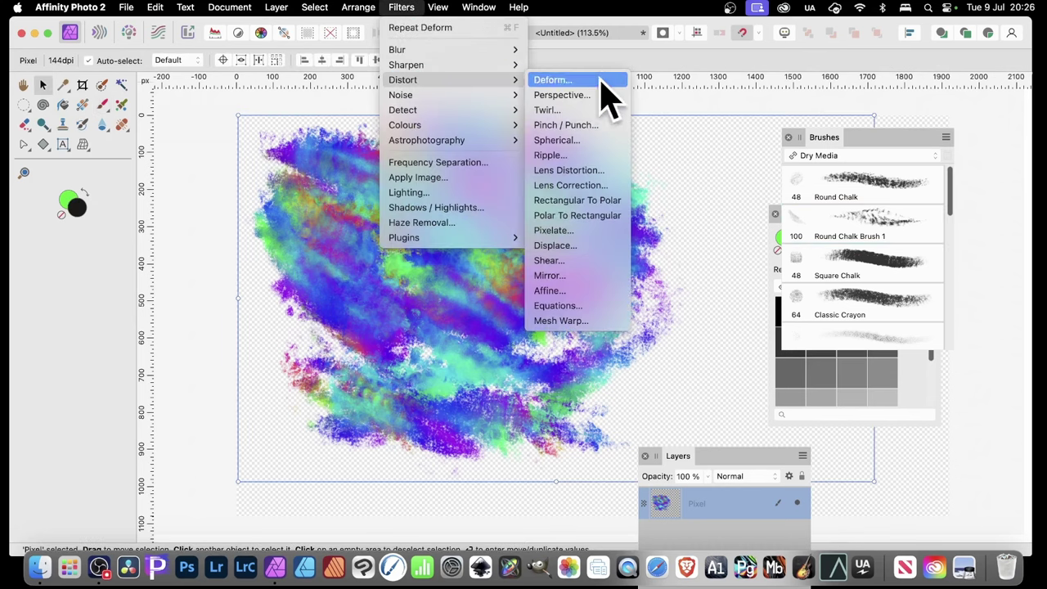
left_click(570, 276)
left_click(828, 441)
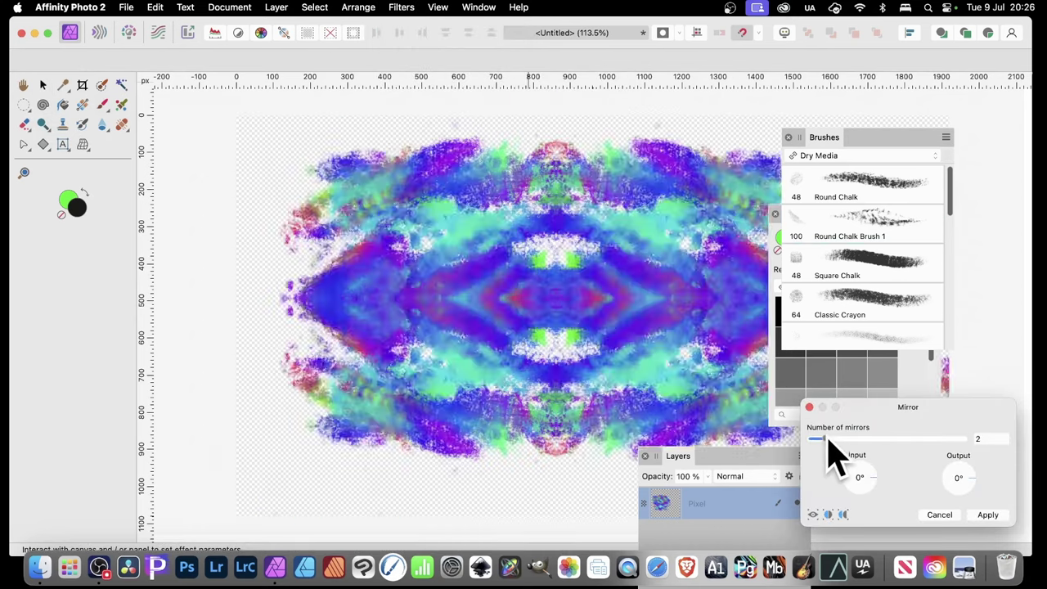
left_click_drag(827, 439, 839, 440)
left_click_drag(542, 299, 282, 229)
left_click(987, 514)
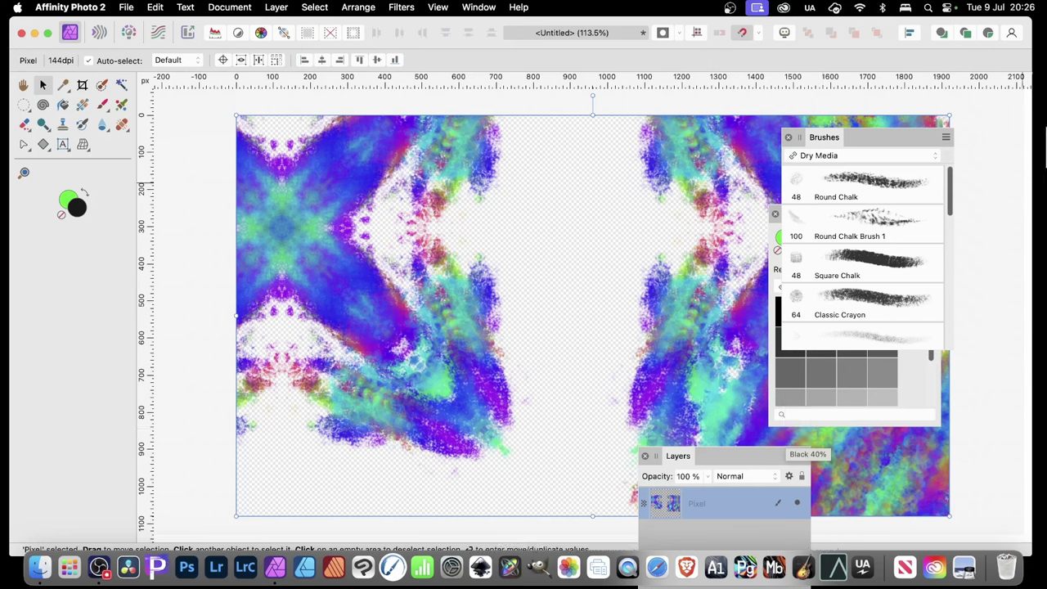
Step: Open the Classic Crayon brush for editing and test it with green scribbles and loops over the left part of the mirrored pattern
double_click(863, 309)
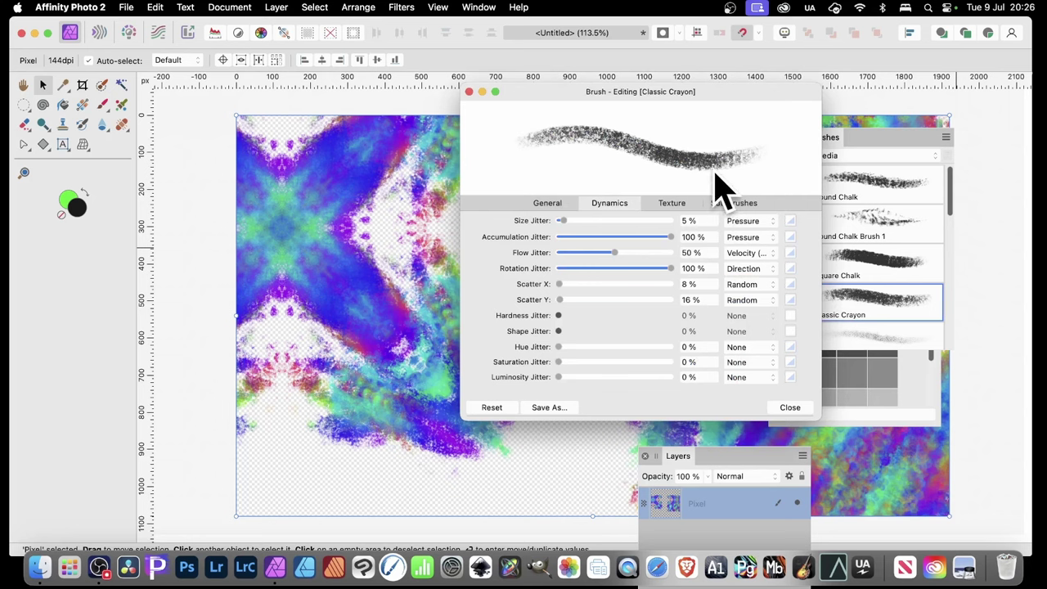
left_click(286, 315)
left_click(101, 105)
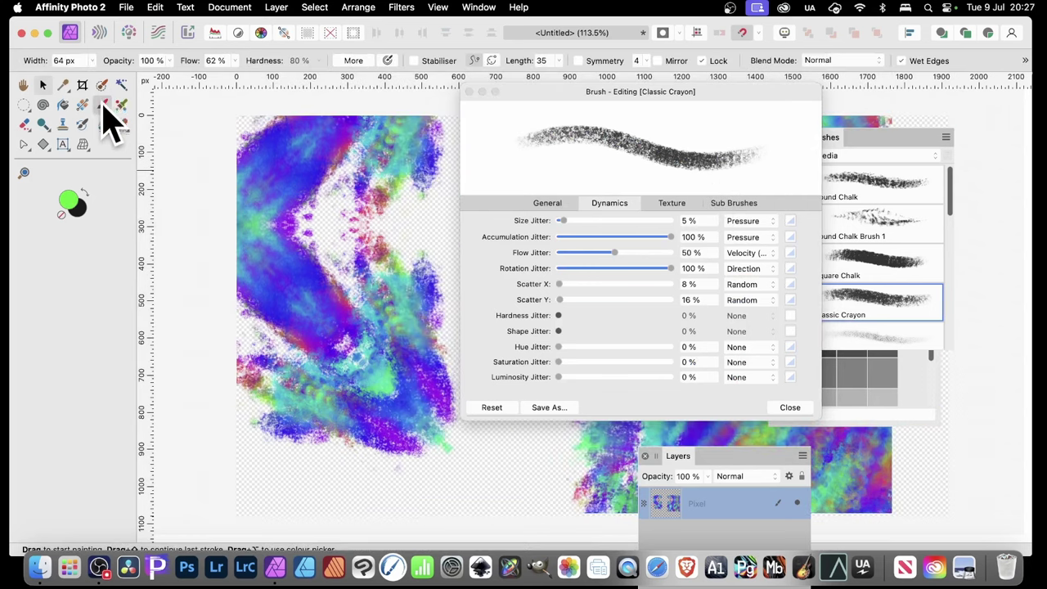
mouse_move(307, 332)
left_mouse_down()
mouse_move(357, 344)
mouse_move(421, 144)
mouse_move(237, 269)
mouse_move(314, 245)
left_mouse_up()
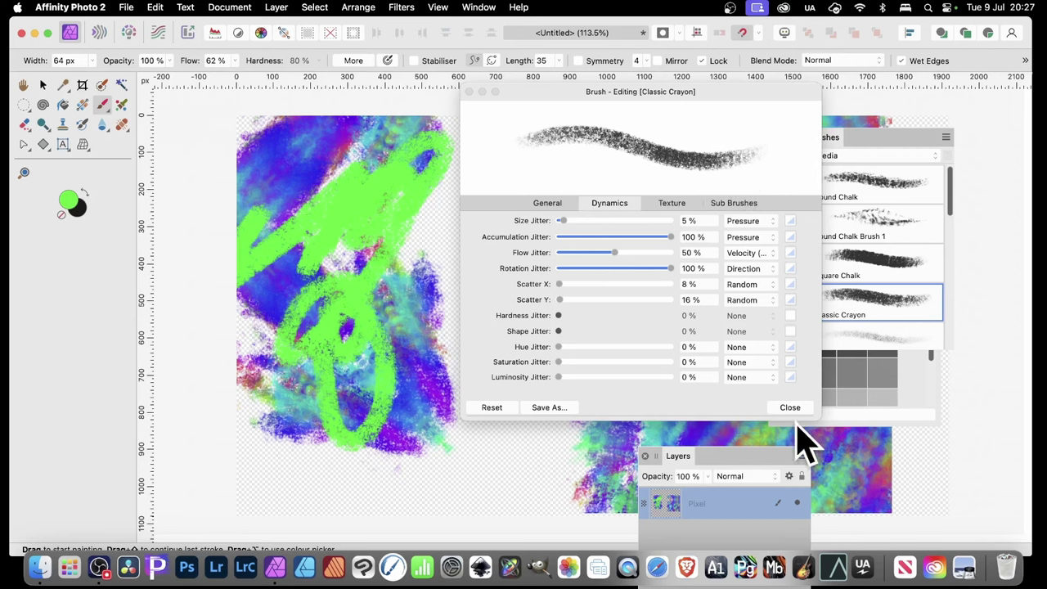
left_click(769, 263)
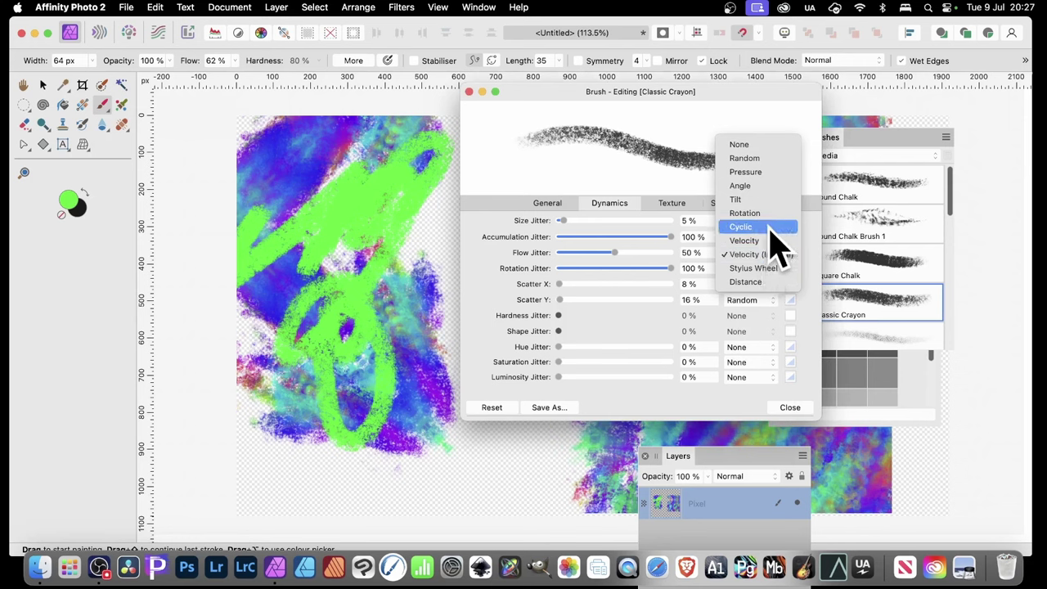
left_click(816, 236)
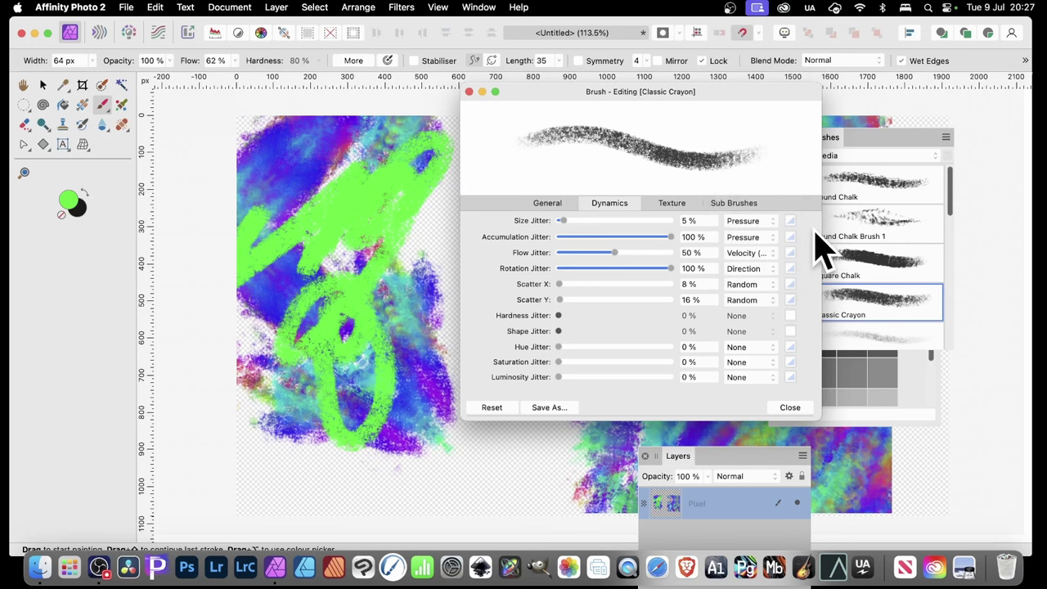